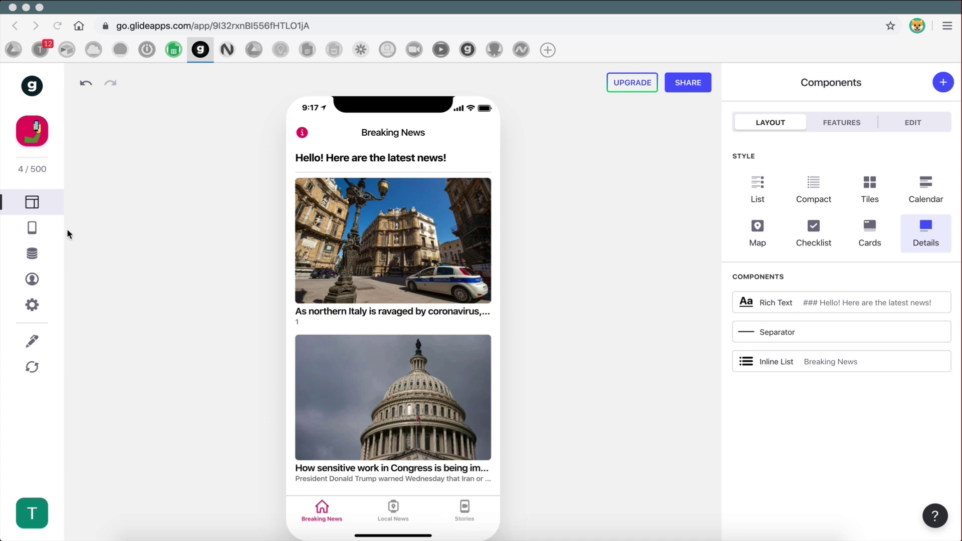
- Add a new app tab labelled User, then switch to the Tutorial App spreadsheet
click(31, 227)
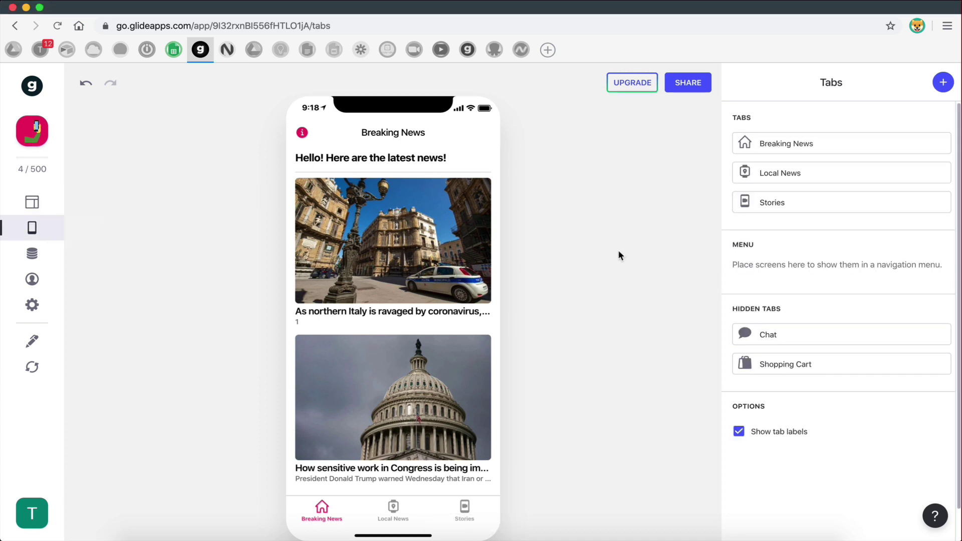
click(943, 83)
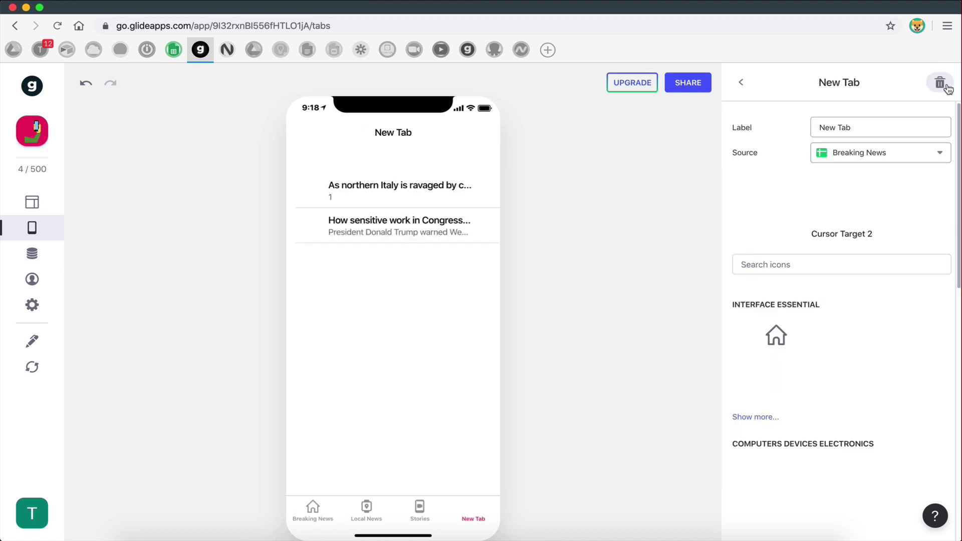
click(862, 128)
drag(862, 128, 803, 129)
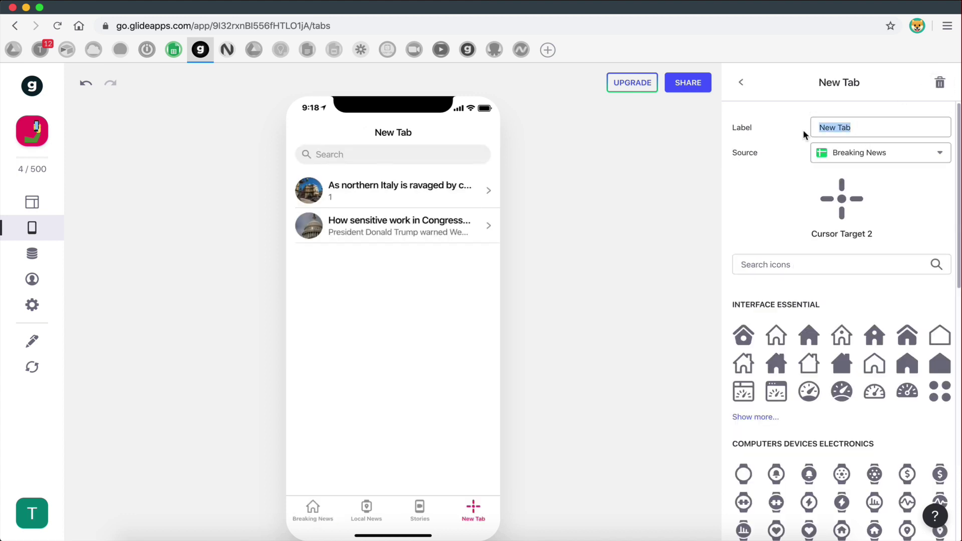
key(BackSpace)
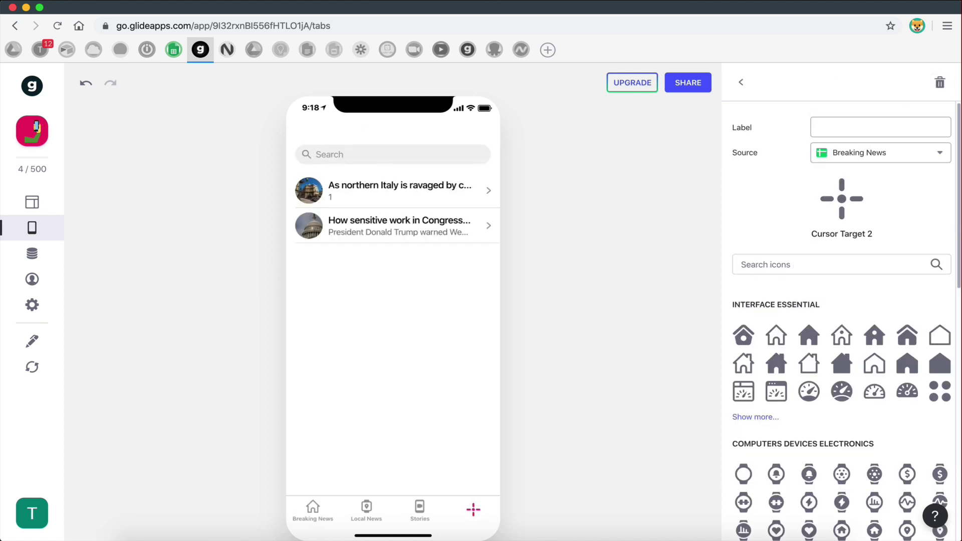
text(User)
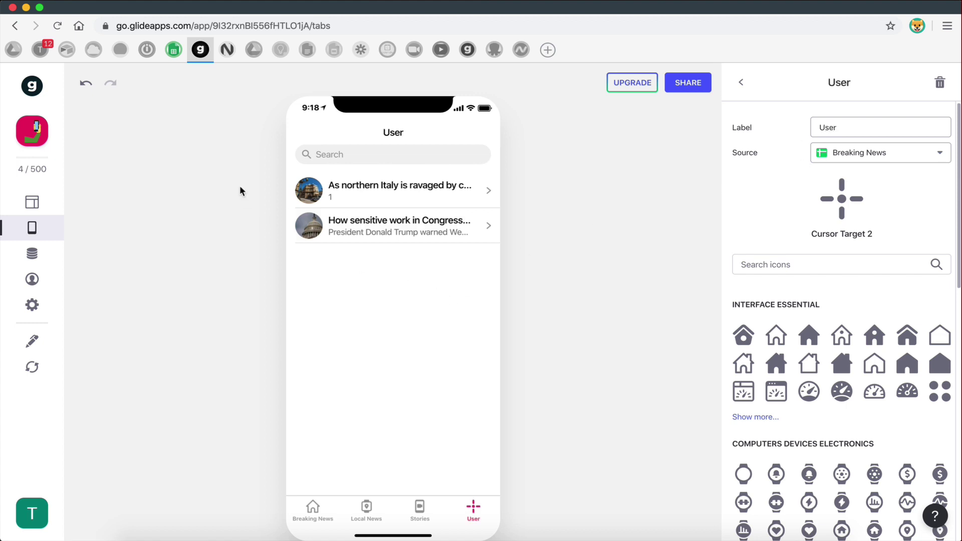
click(173, 49)
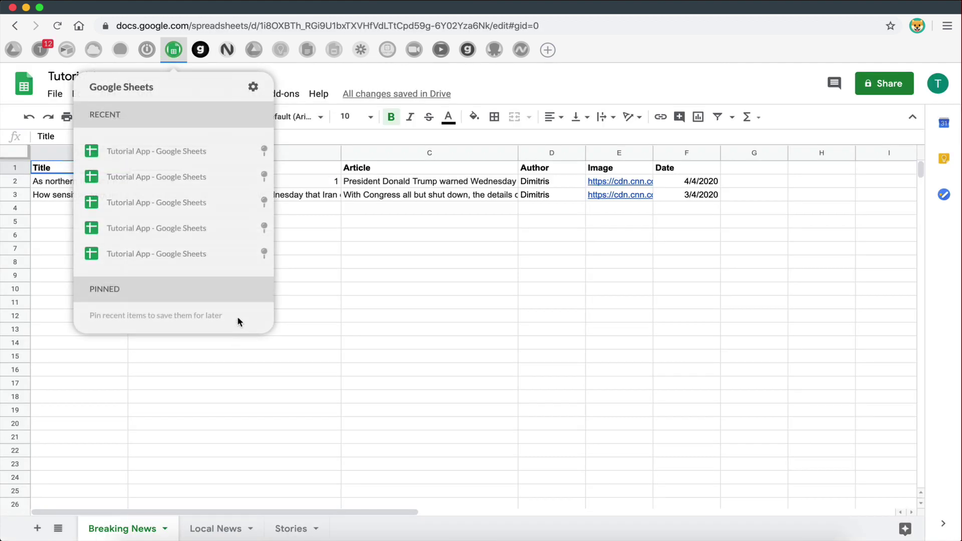
- Add a new sheet and name it Users
click(37, 528)
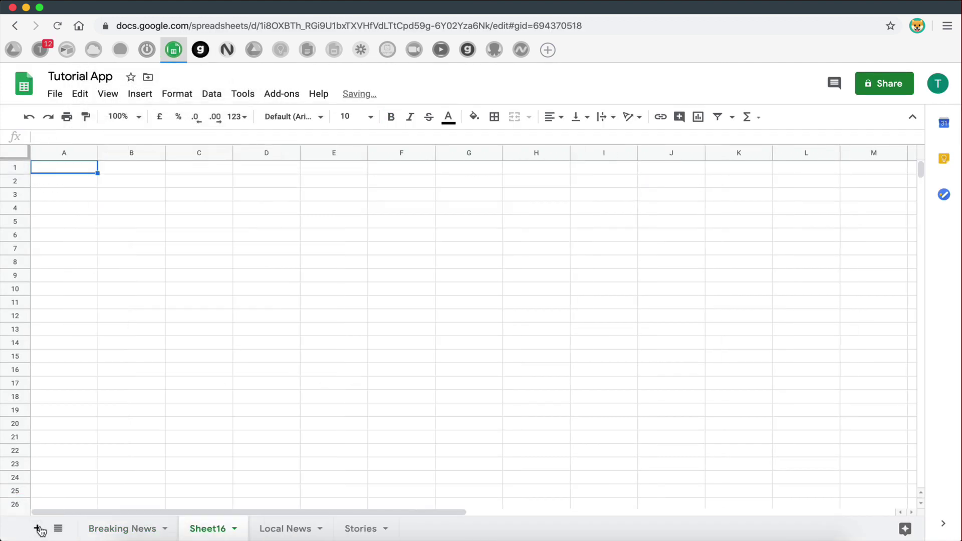
double_click(210, 529)
text(Users)
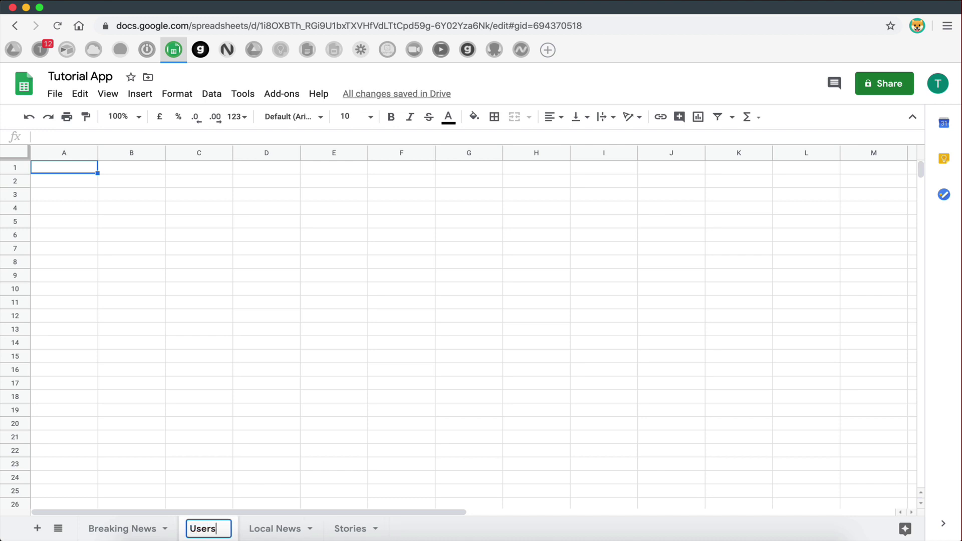
click(235, 438)
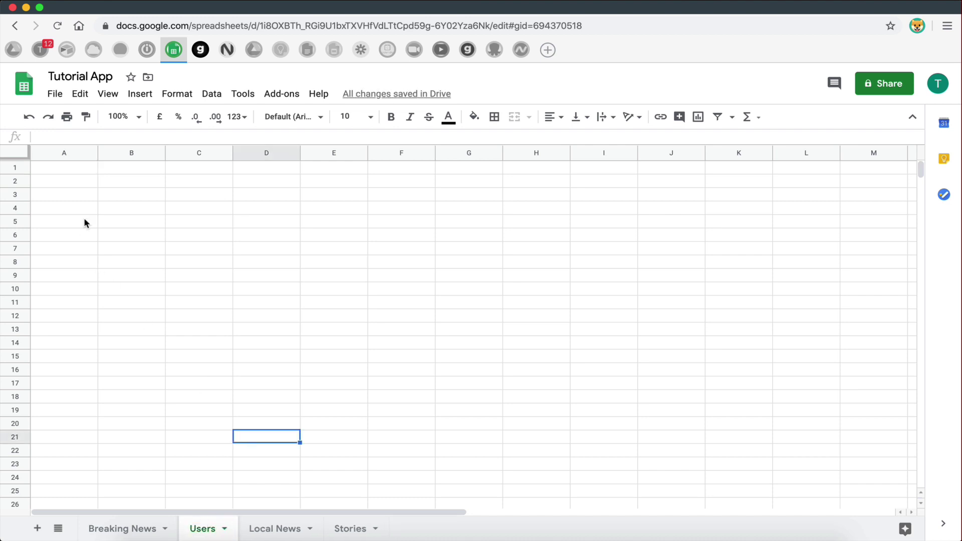
- Enter the headers Name, Email and Date Created in A1:C1
click(69, 173)
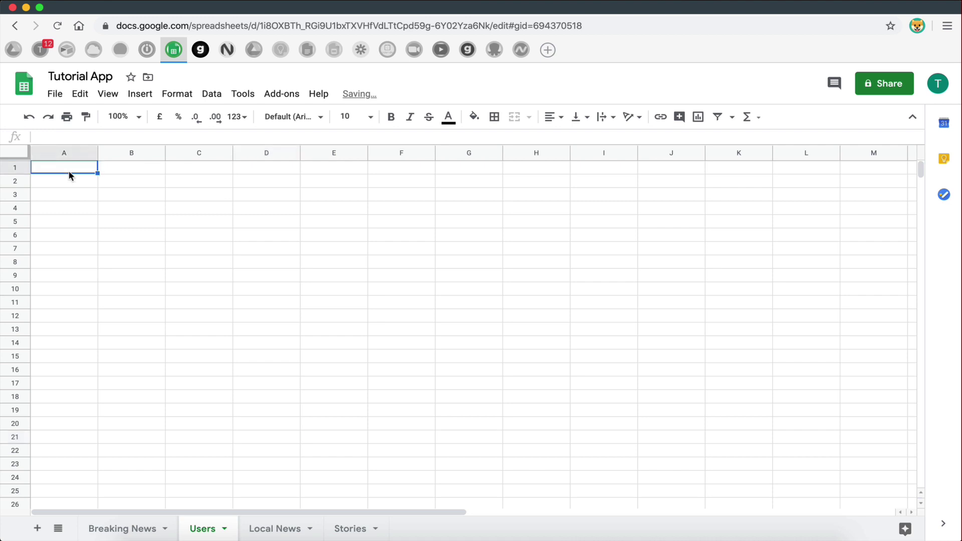
text(Name)
click(101, 248)
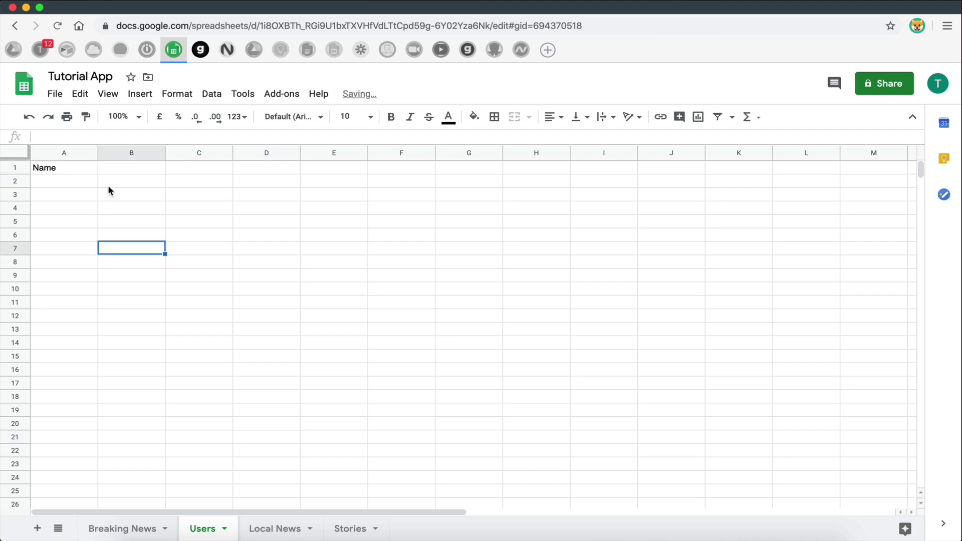
click(110, 169)
text(Email)
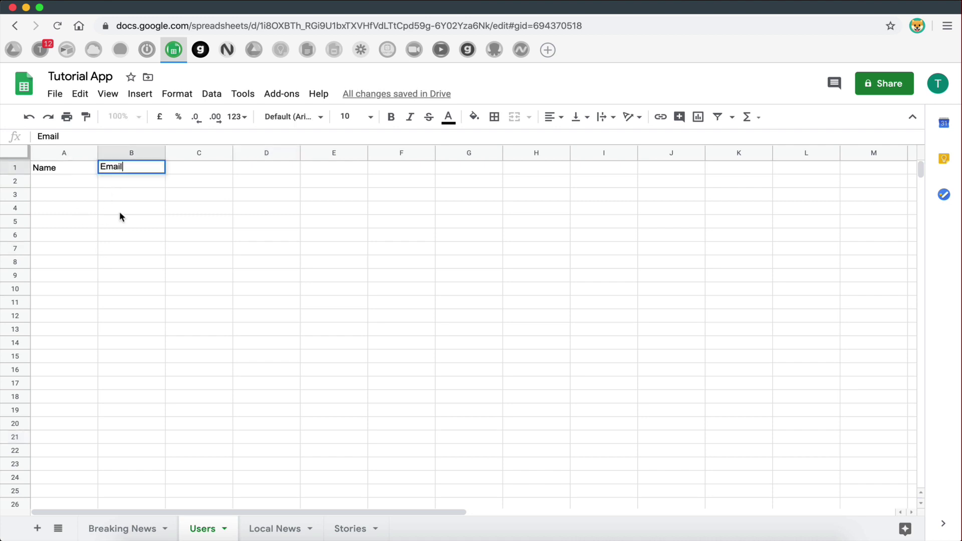
click(120, 232)
click(171, 168)
text(Date Created)
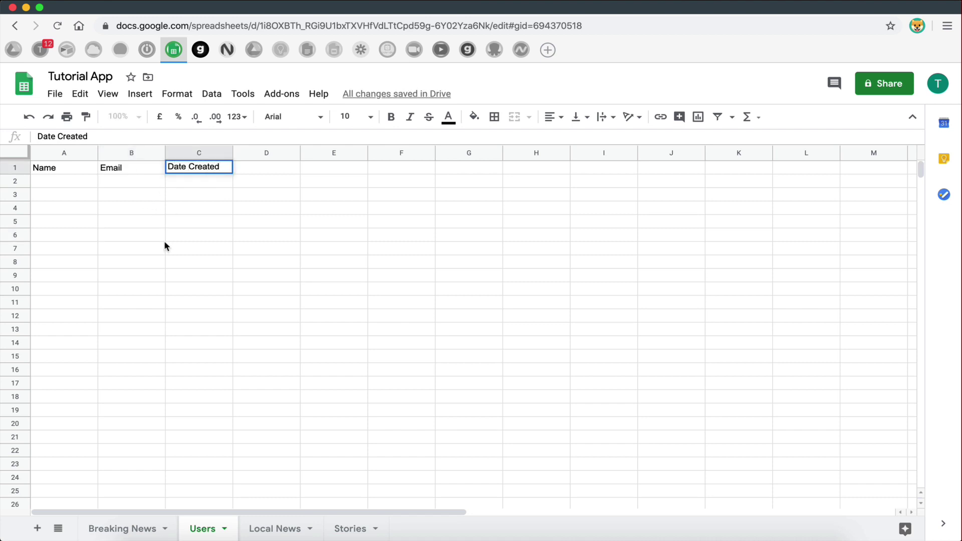
drag(164, 242, 164, 217)
- Clear the Date Created header from C1 and make the Name and Email headers bold
drag(74, 168, 188, 172)
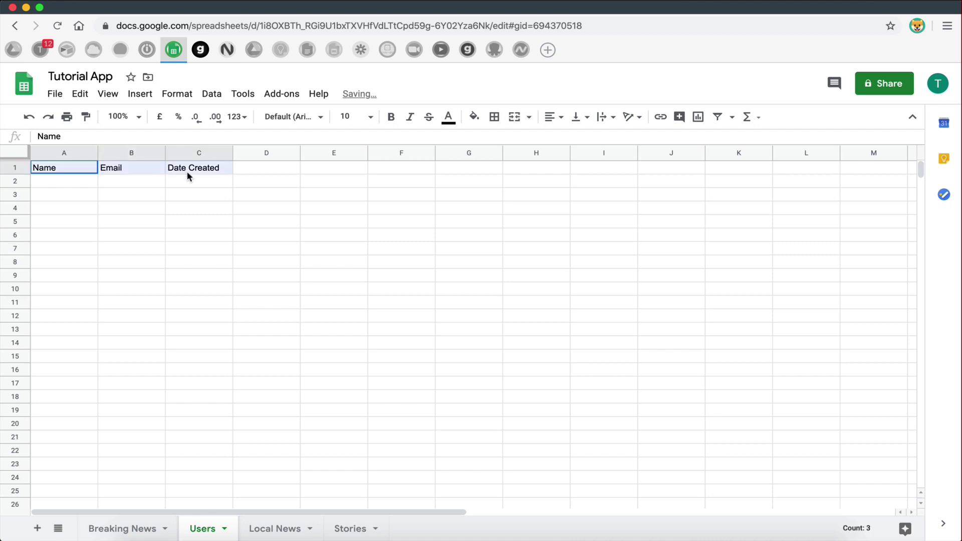
click(184, 262)
click(183, 170)
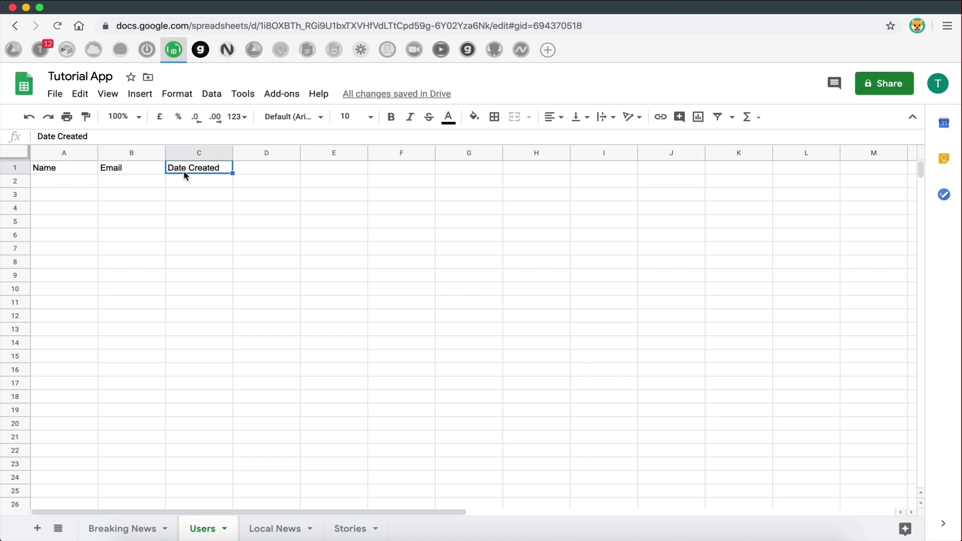
key(Delete)
click(188, 251)
drag(63, 168, 125, 170)
key(ctrl+b)
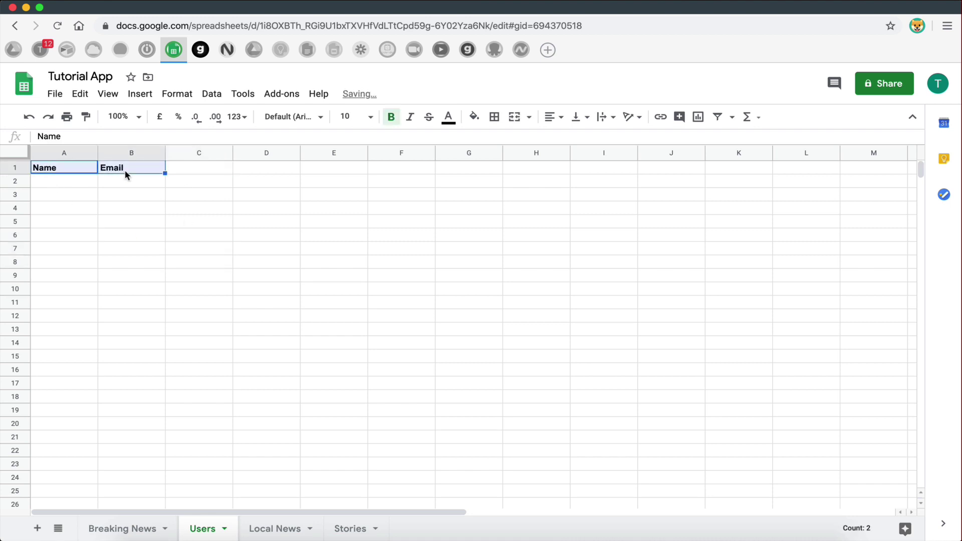
click(146, 235)
click(78, 184)
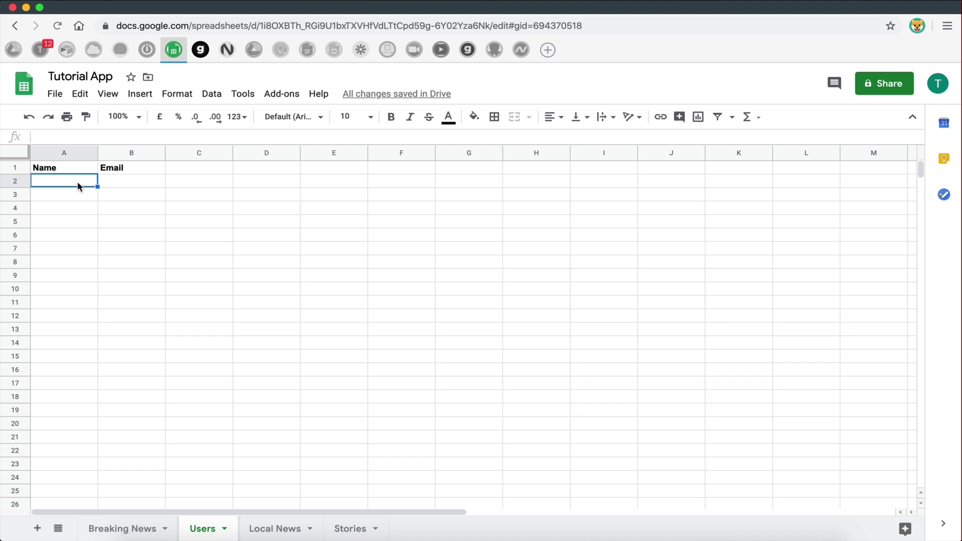
- Enter the first sample user's name and e-mail in row 2, widening column B
text(dimi)
key(BackSpace)
key(BackSpace)
key(BackSpace)
key(BackSpace)
text(Dimitris)
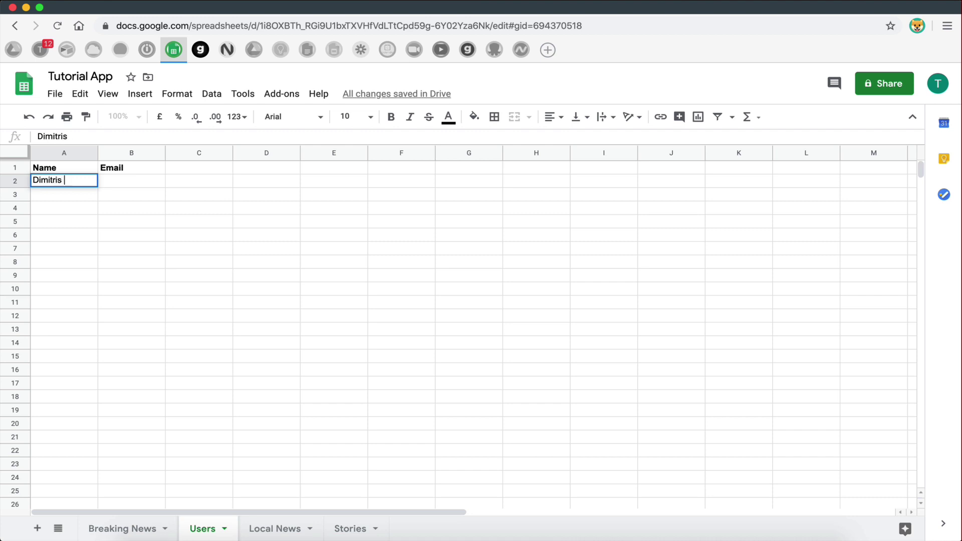
click(134, 183)
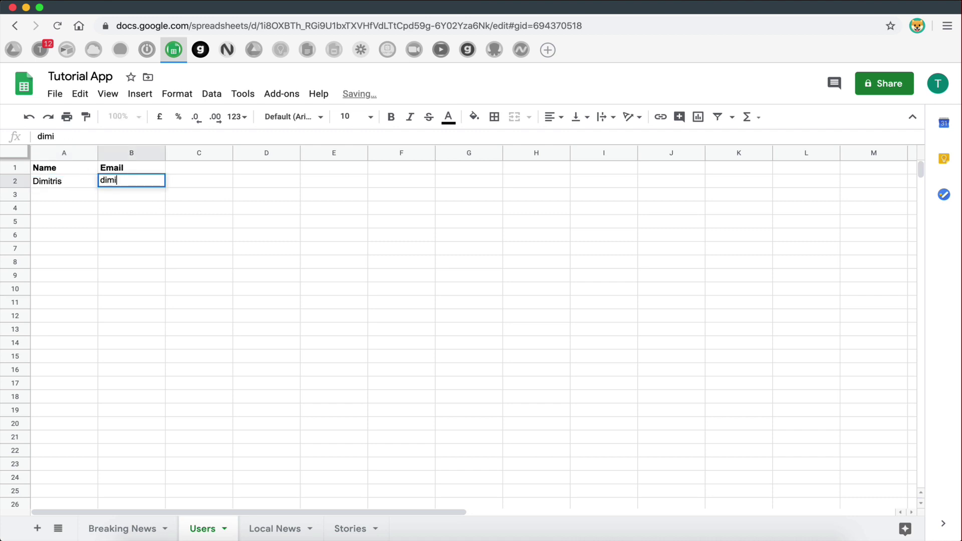
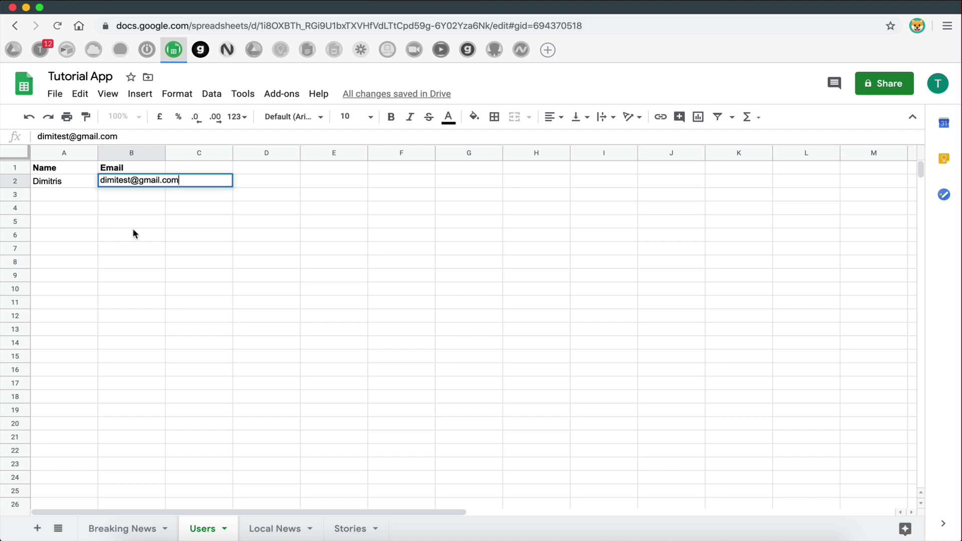
click(133, 227)
drag(164, 156, 181, 155)
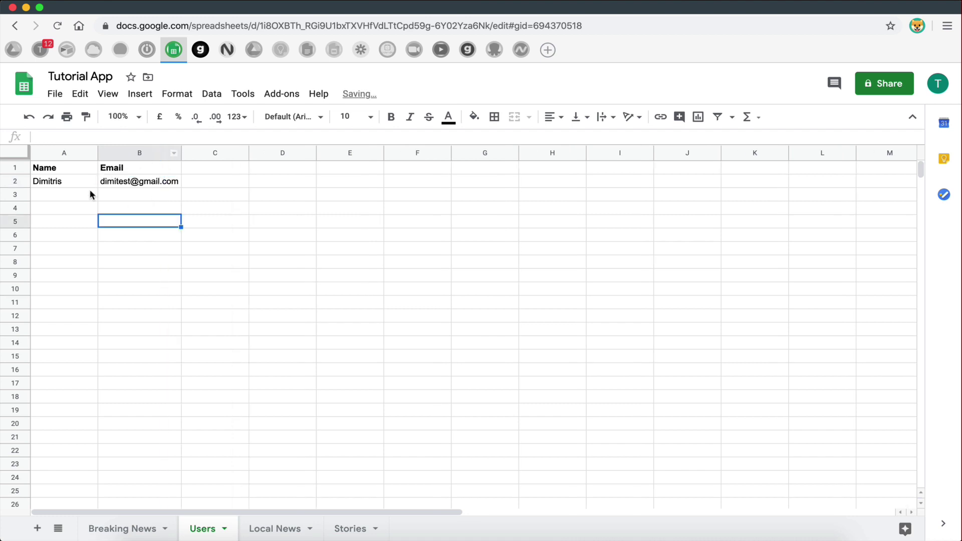
- Enter the second sample user's name and e-mail in row 3
click(80, 197)
text(Sam)
click(155, 198)
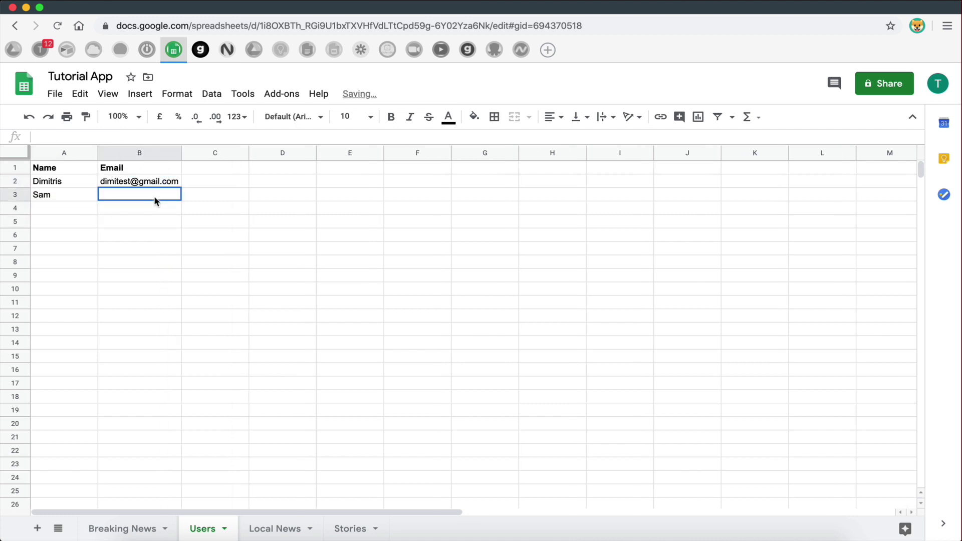
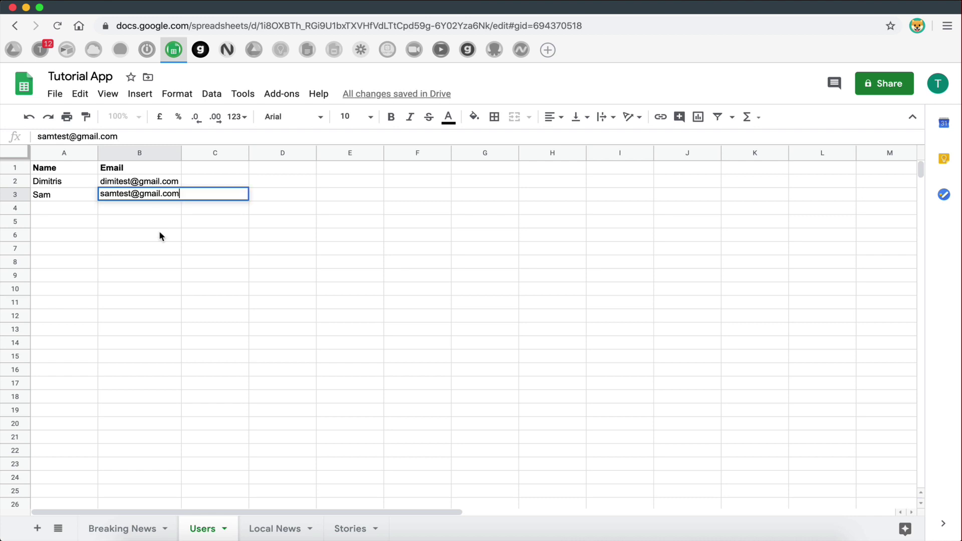
click(159, 234)
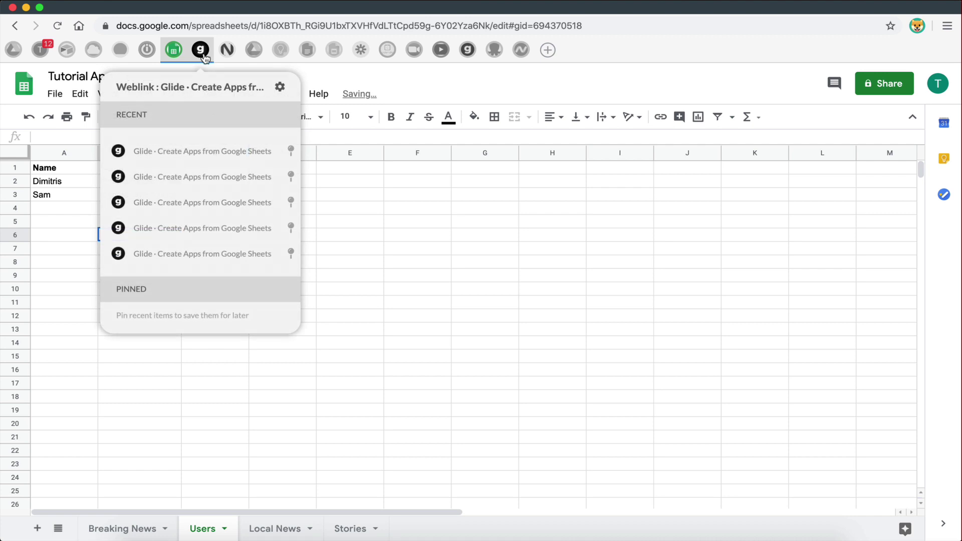
- Reload the sheet data and set the User tab's data source to the Users sheet
click(201, 49)
click(30, 368)
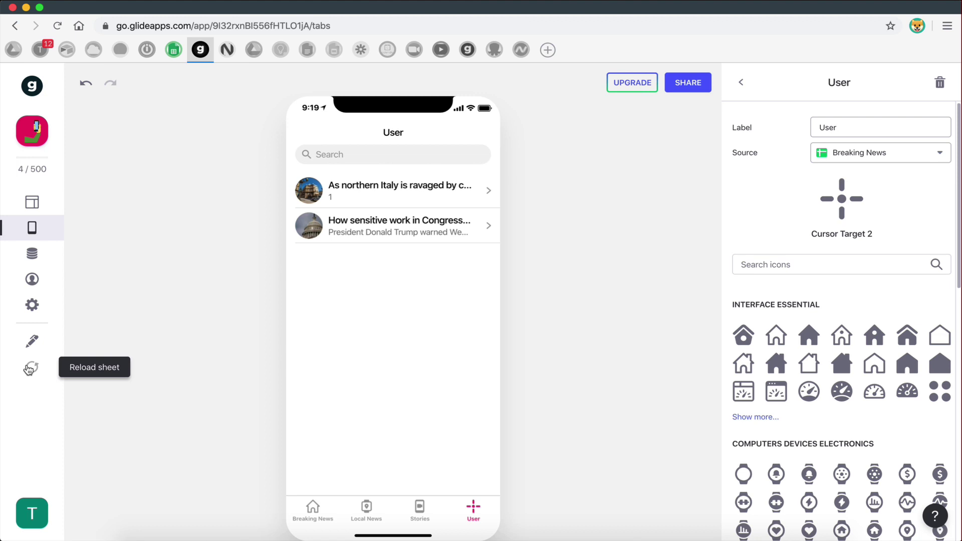
click(472, 511)
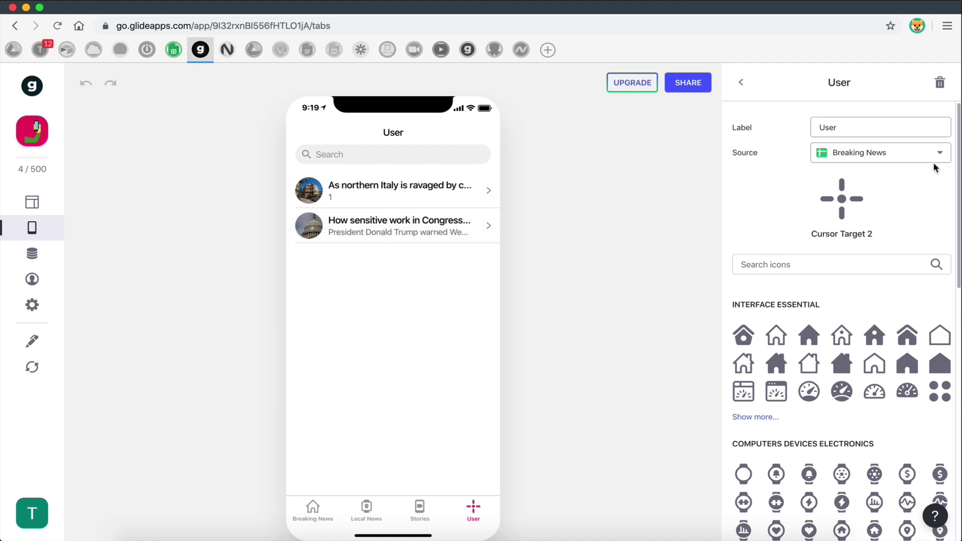
click(882, 156)
click(882, 205)
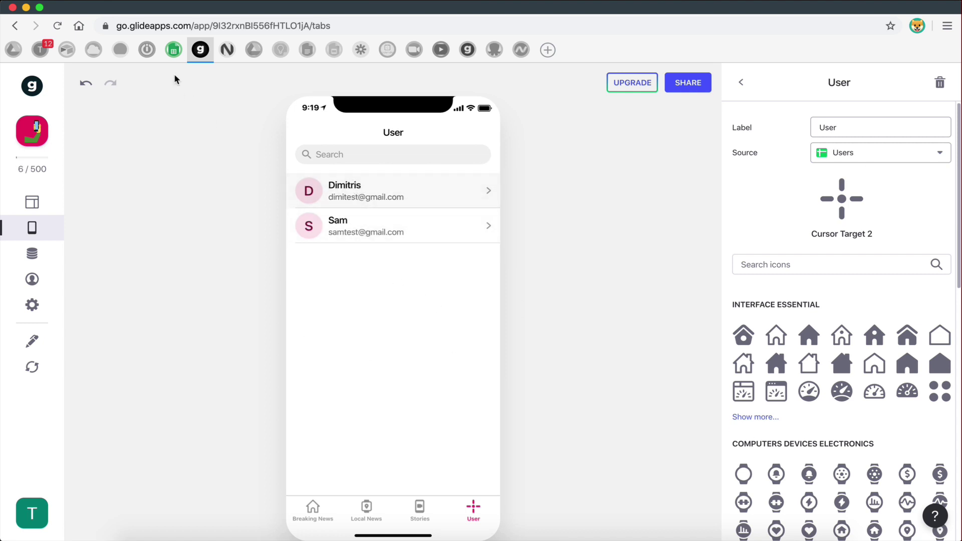
click(173, 49)
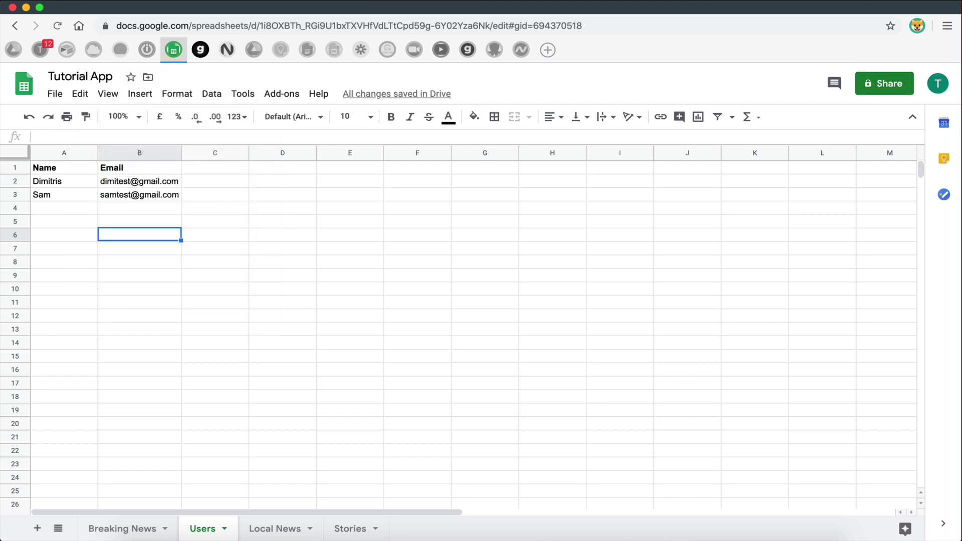
click(200, 49)
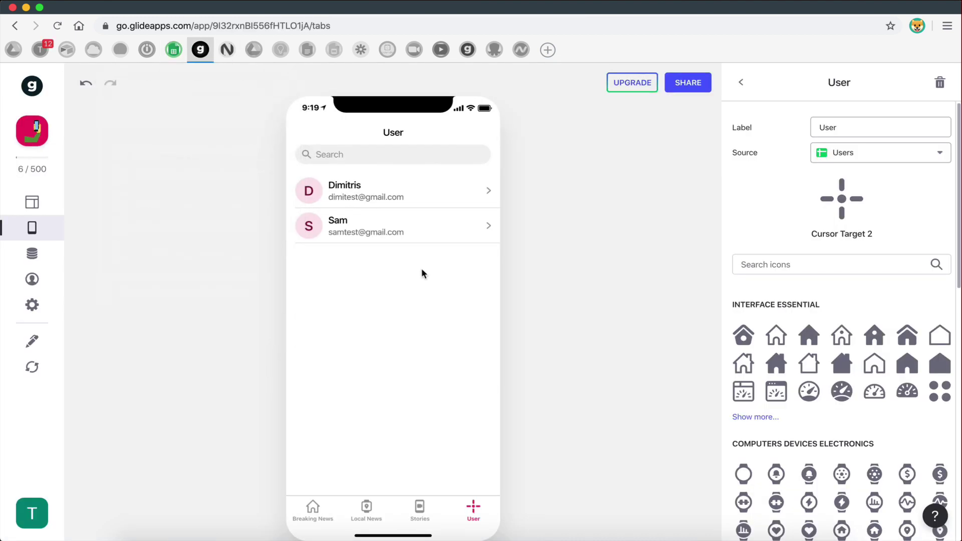
click(744, 95)
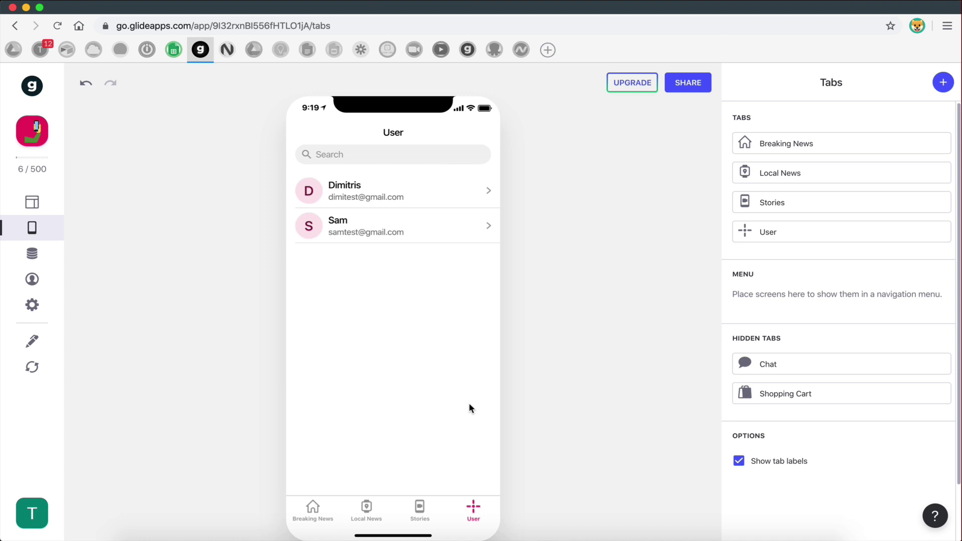
- Check the app's SIGN-IN settings, still Public, then go back to the Layout editor
click(33, 305)
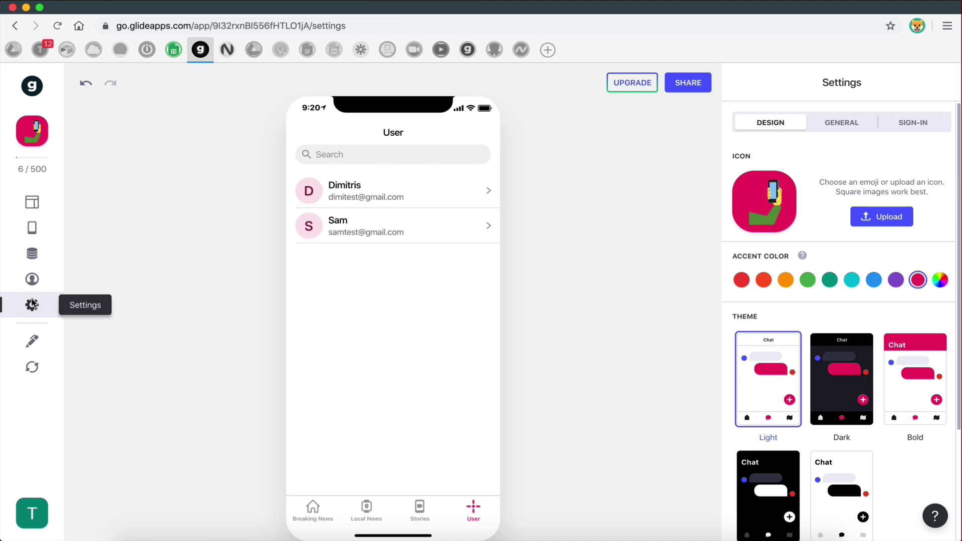
click(915, 127)
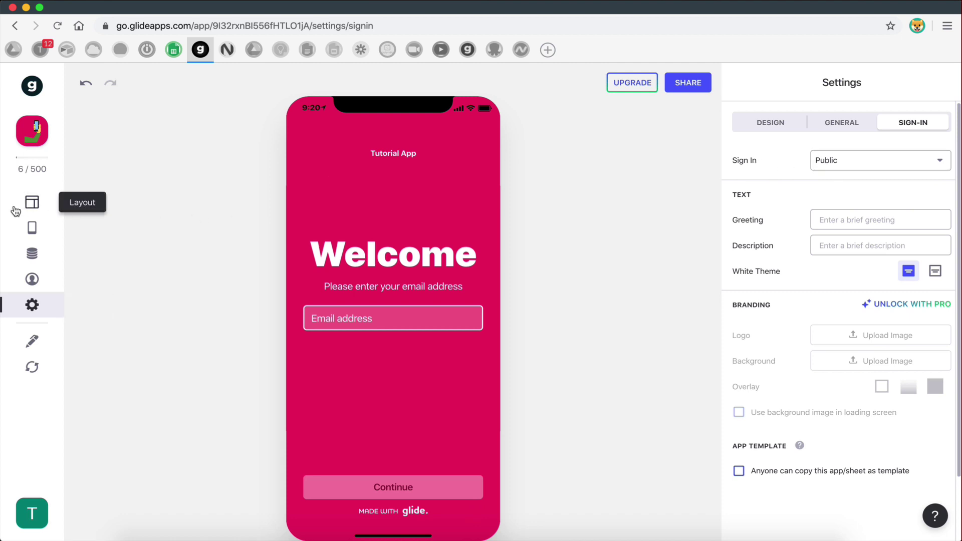
click(29, 206)
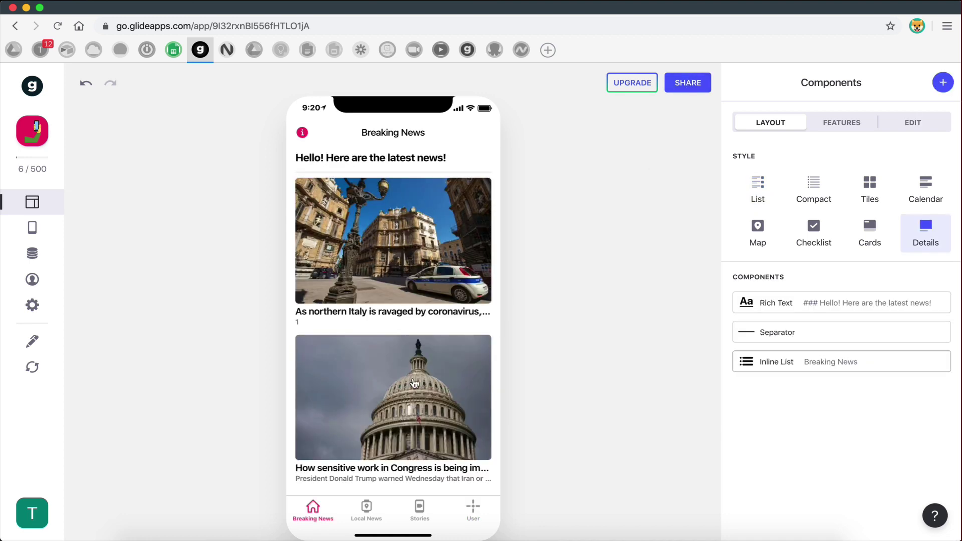
- Set the app's sign-in mode to Public with email in the SIGN-IN settings
click(367, 508)
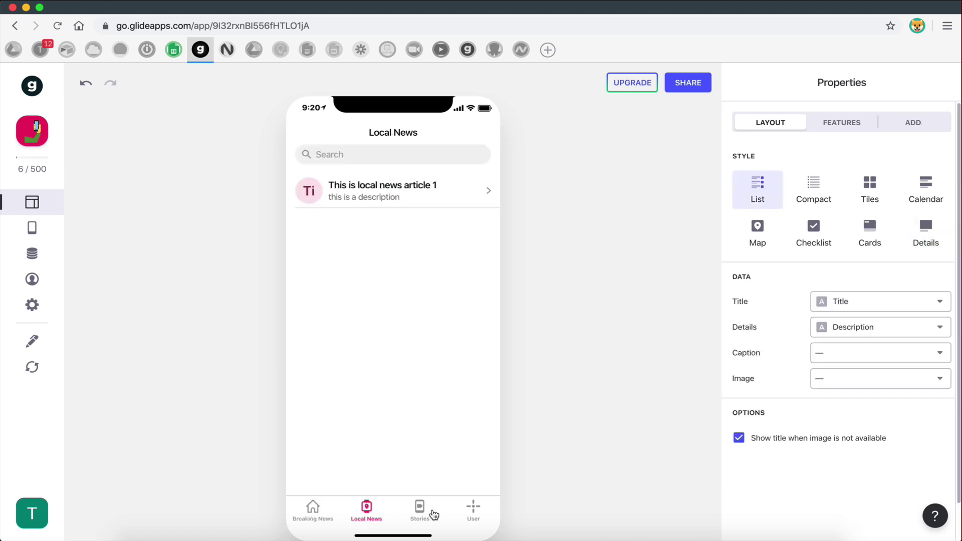
click(433, 513)
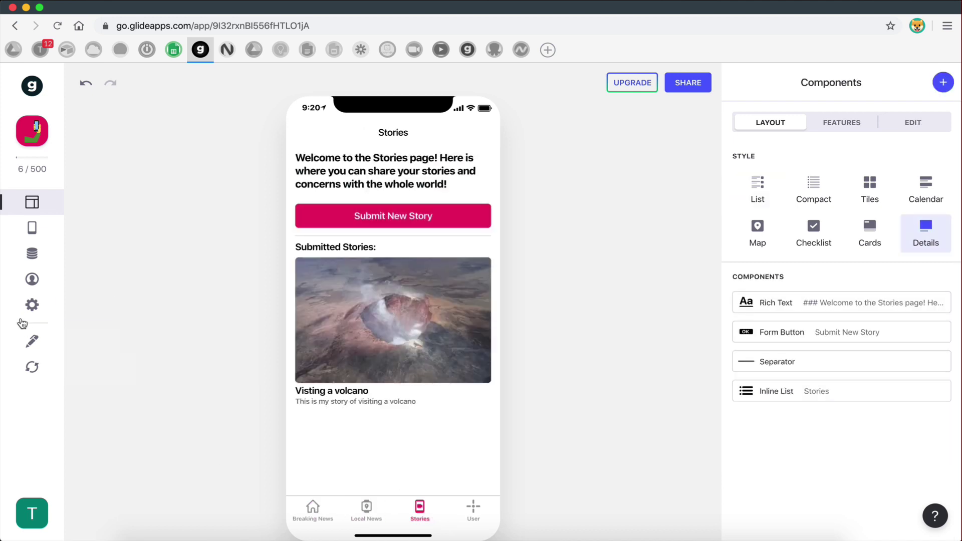
click(32, 305)
click(927, 132)
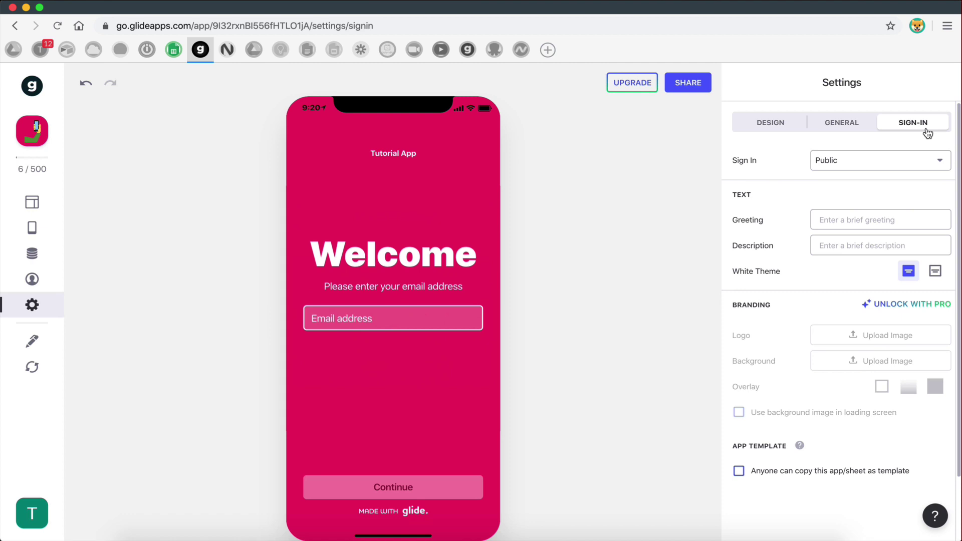
click(841, 161)
click(857, 214)
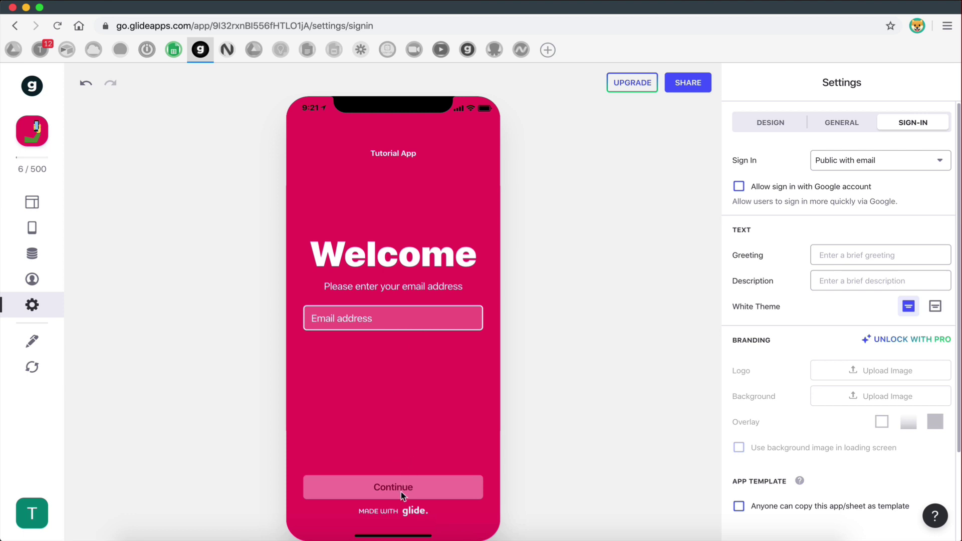
- Return to Layout and select the User tab to show its Name/Email list properties
click(33, 202)
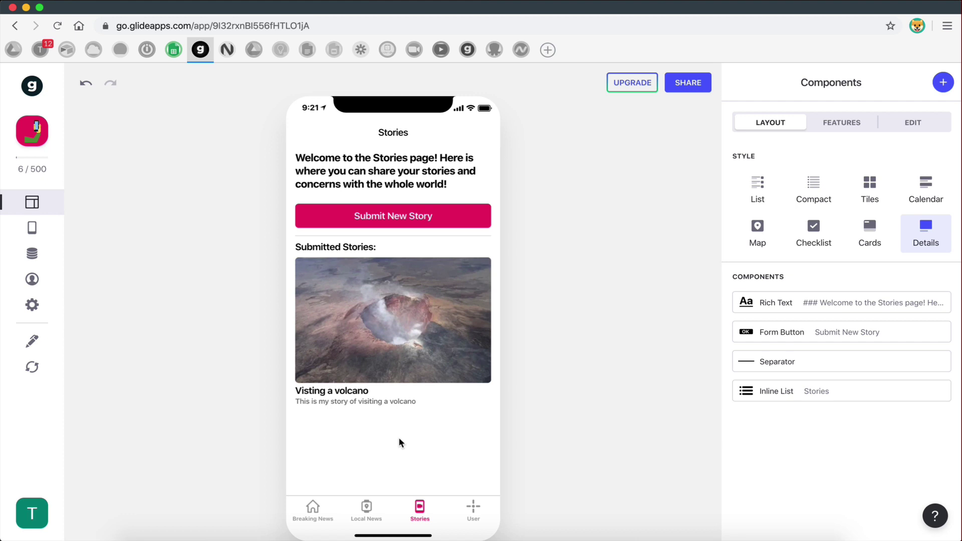
click(471, 511)
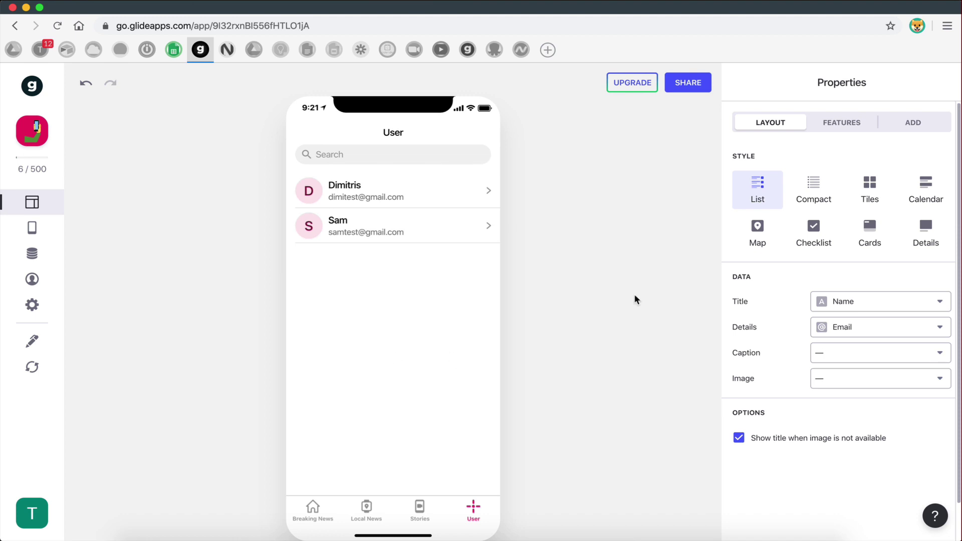
- Filter the User list to Email is signed-in user, then reload the sheet
click(833, 130)
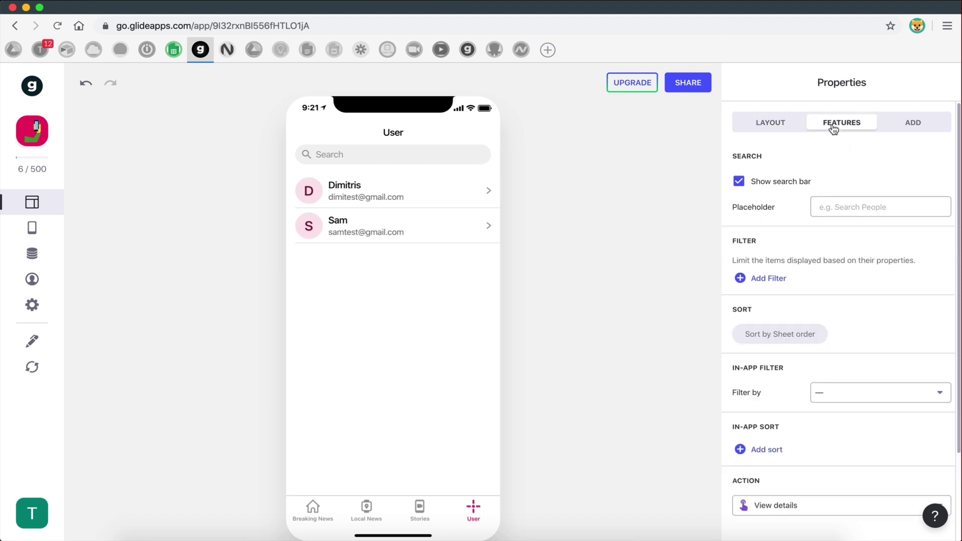
scroll(807, 205, down, 1)
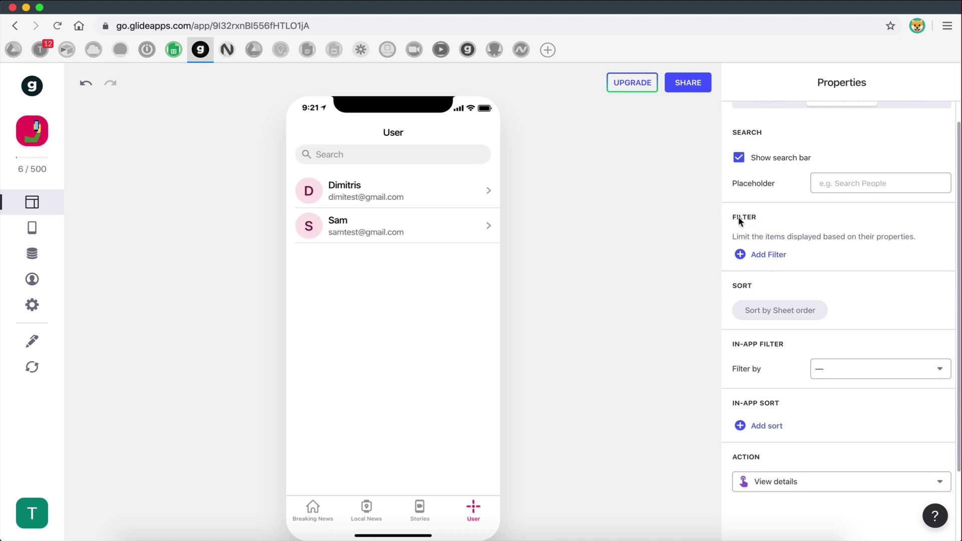
click(763, 256)
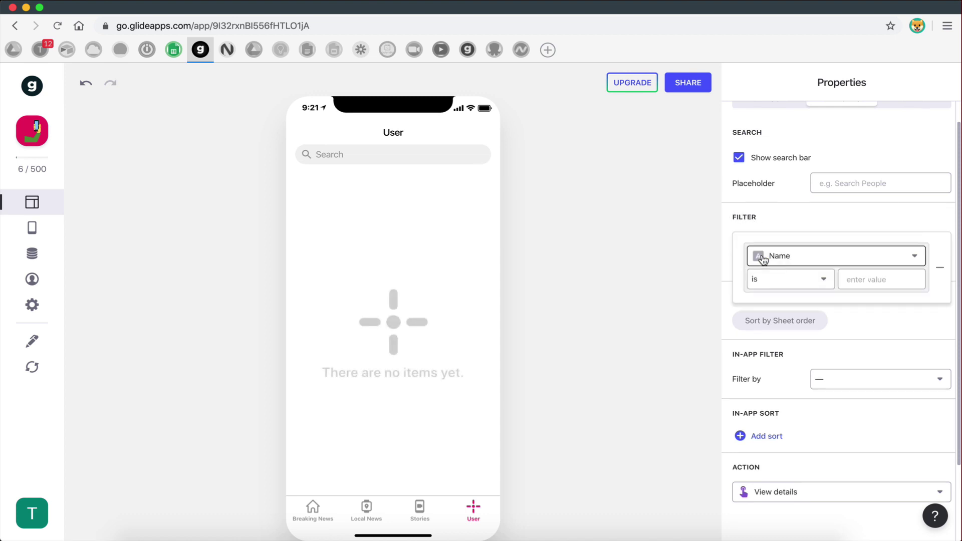
click(793, 262)
click(783, 310)
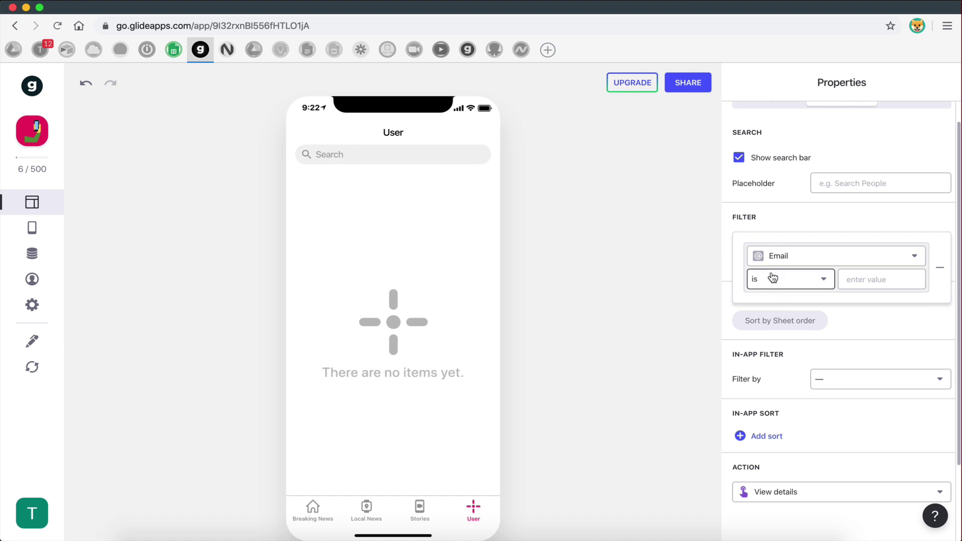
click(771, 286)
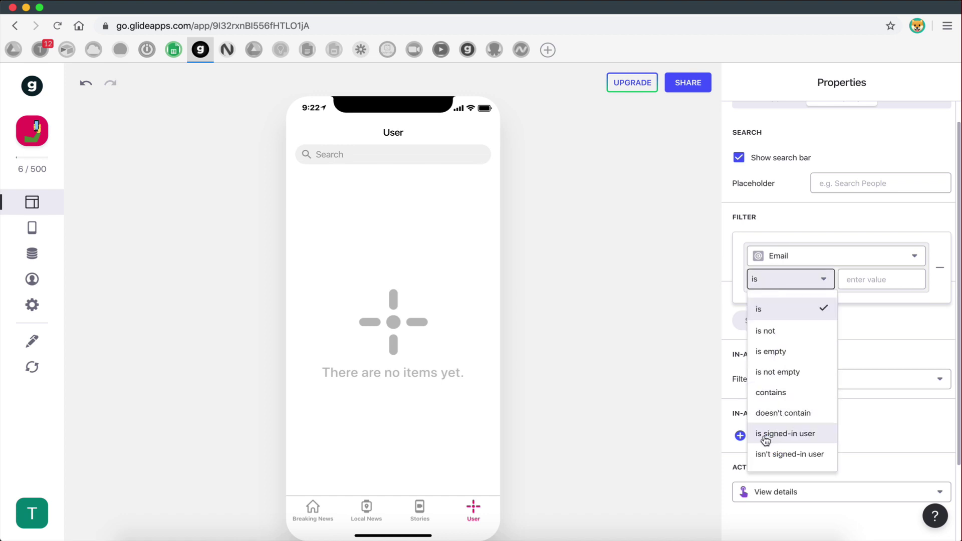
click(816, 437)
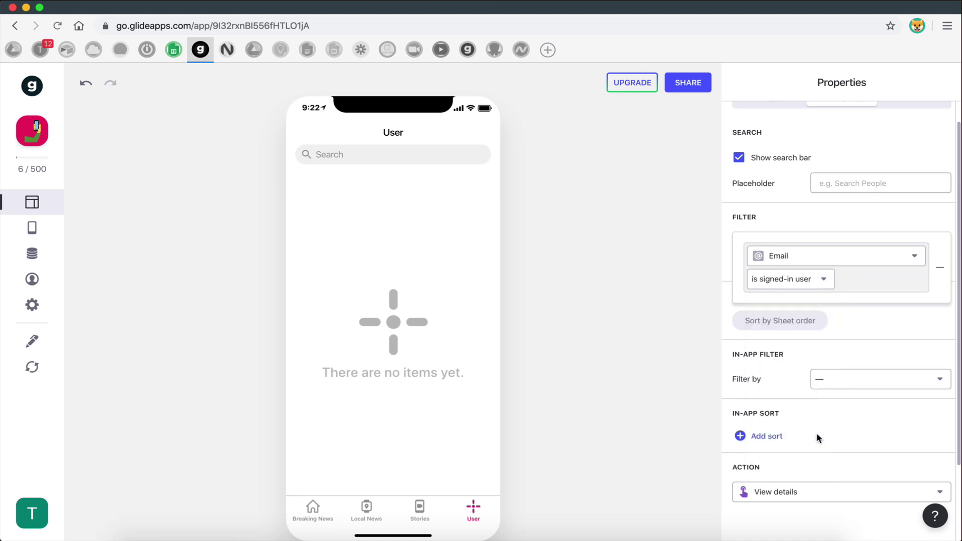
click(845, 333)
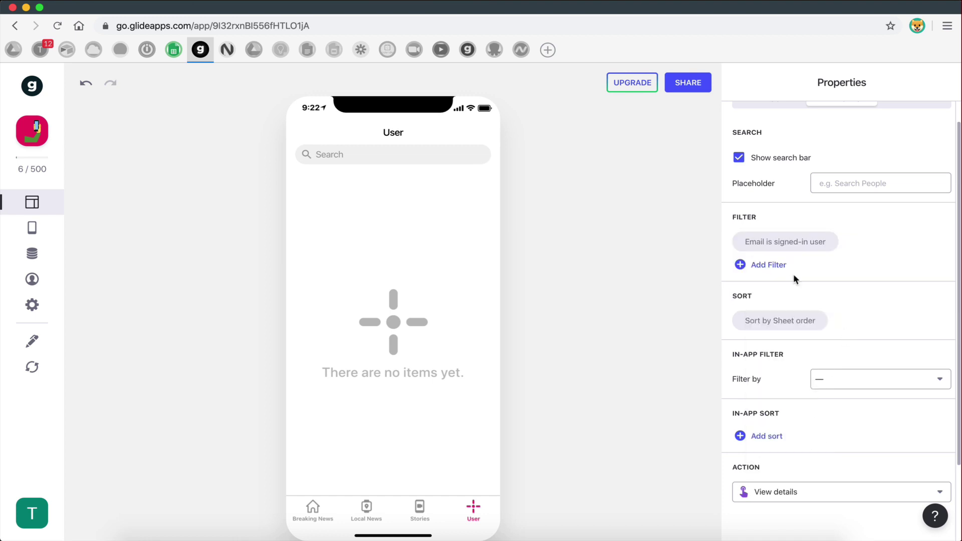
click(33, 368)
- Open the Preview As settings and look up the first user's row in the Users sheet
click(32, 279)
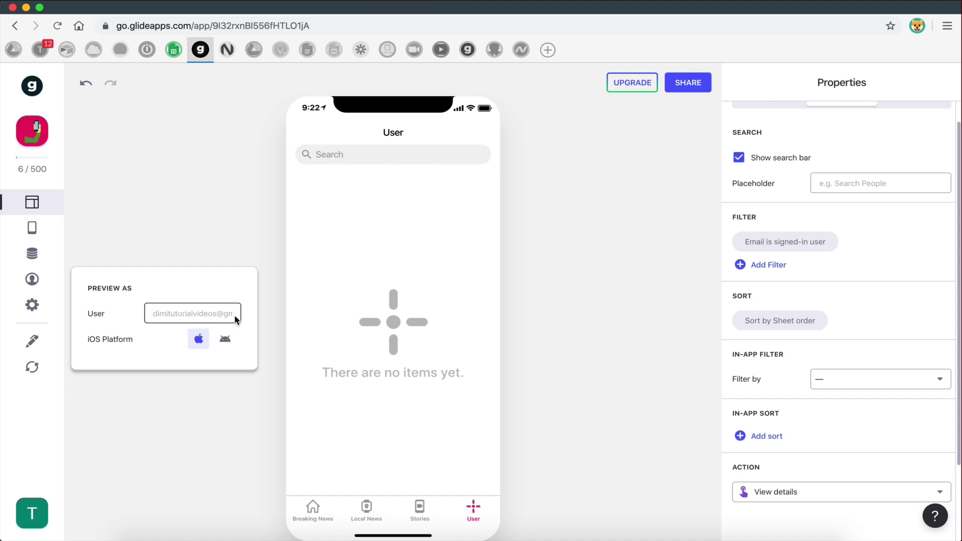
click(174, 50)
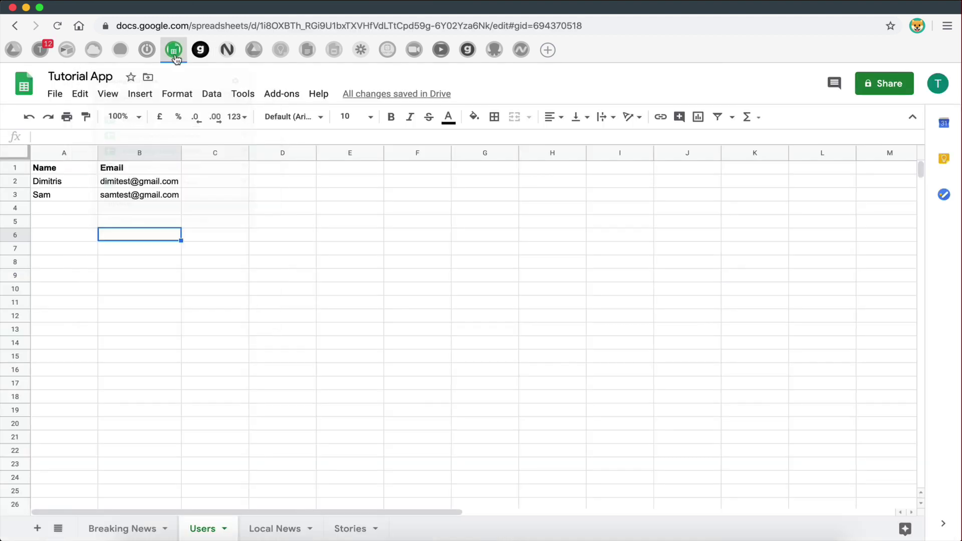
click(167, 424)
click(47, 183)
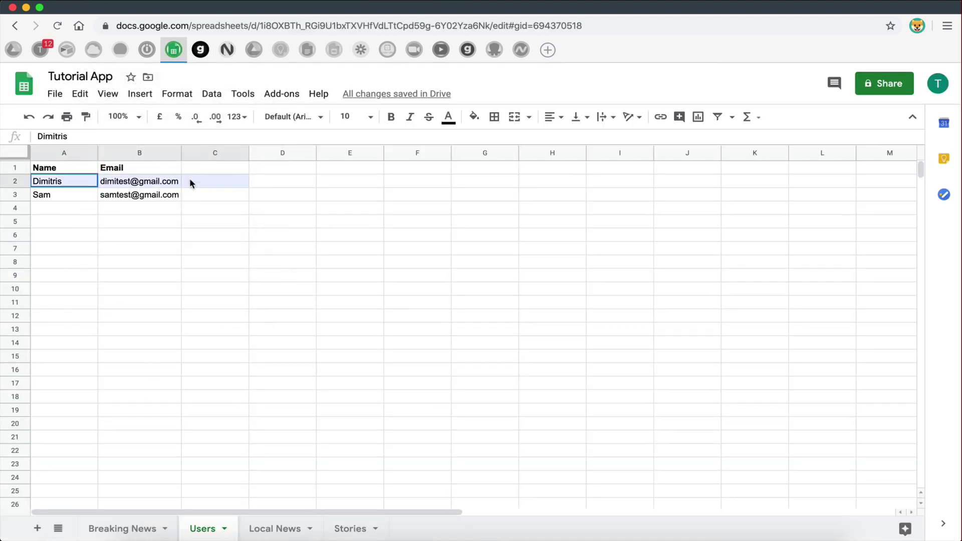
click(187, 193)
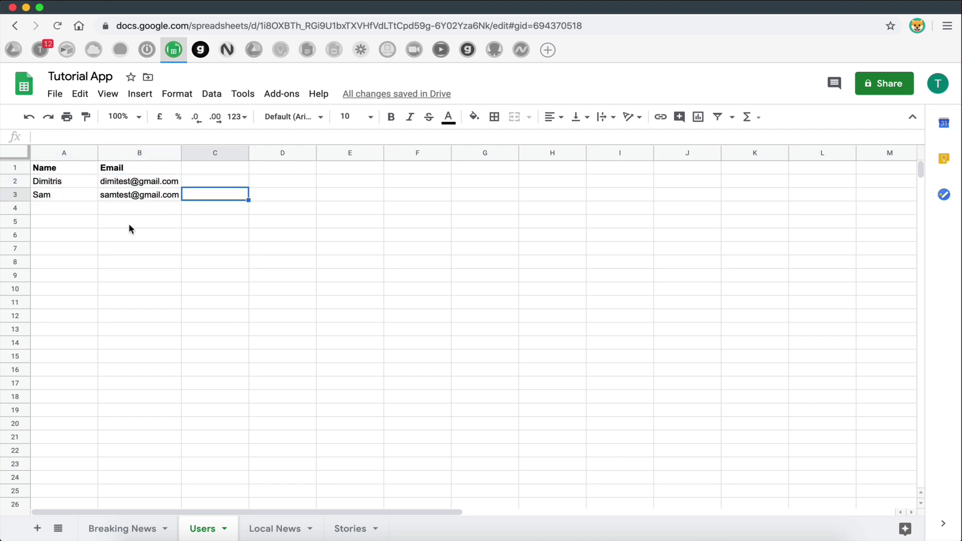
- Focus the Preview As user field and pick up the first user's e-mail from cell B2
click(200, 49)
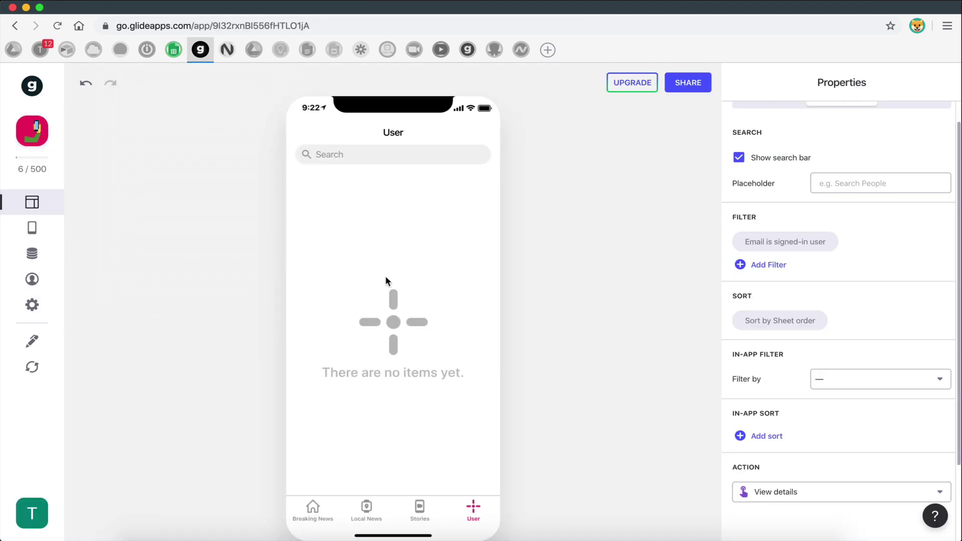
click(31, 279)
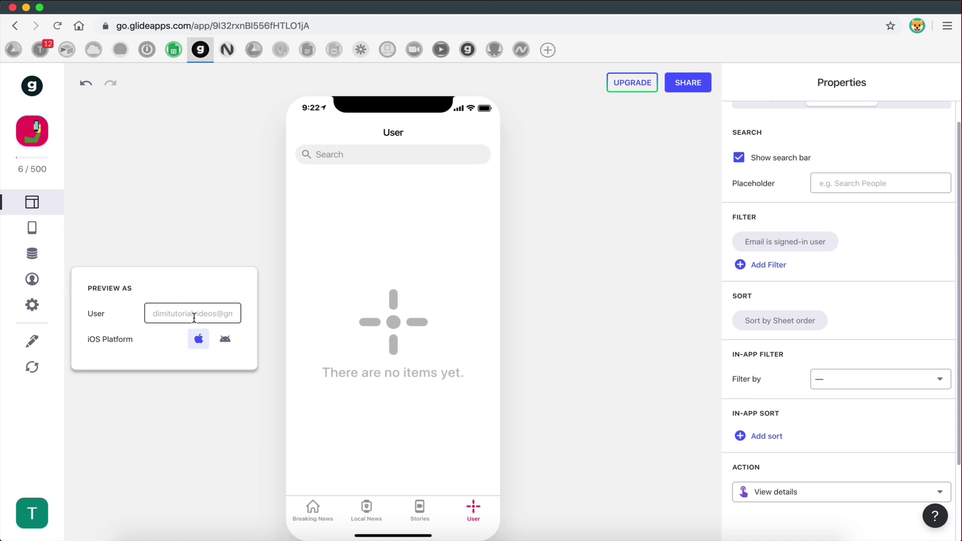
click(174, 49)
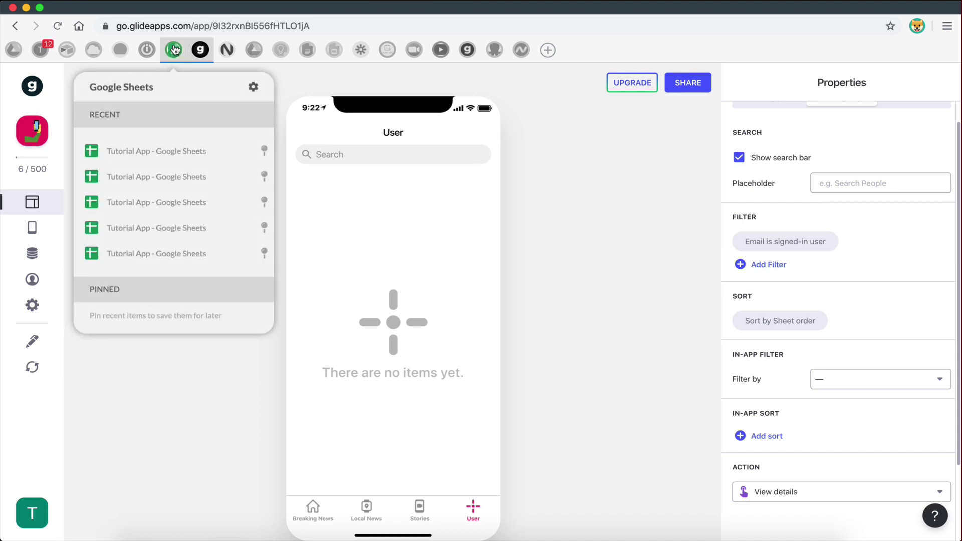
click(200, 49)
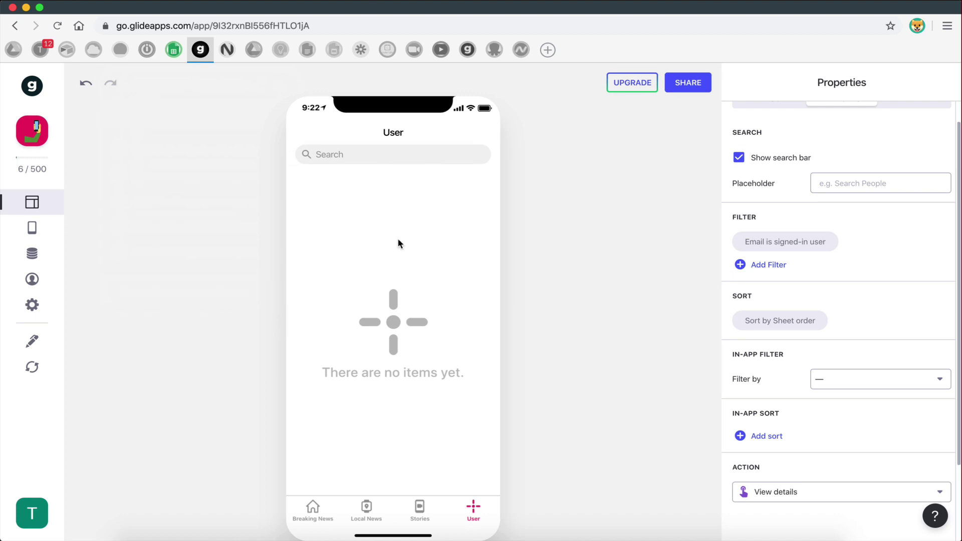
click(32, 279)
click(173, 317)
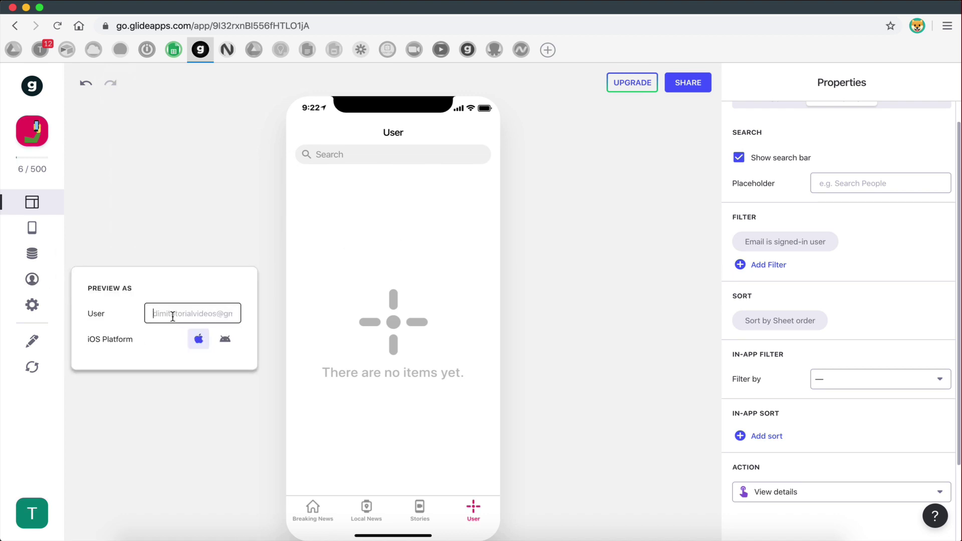
click(174, 50)
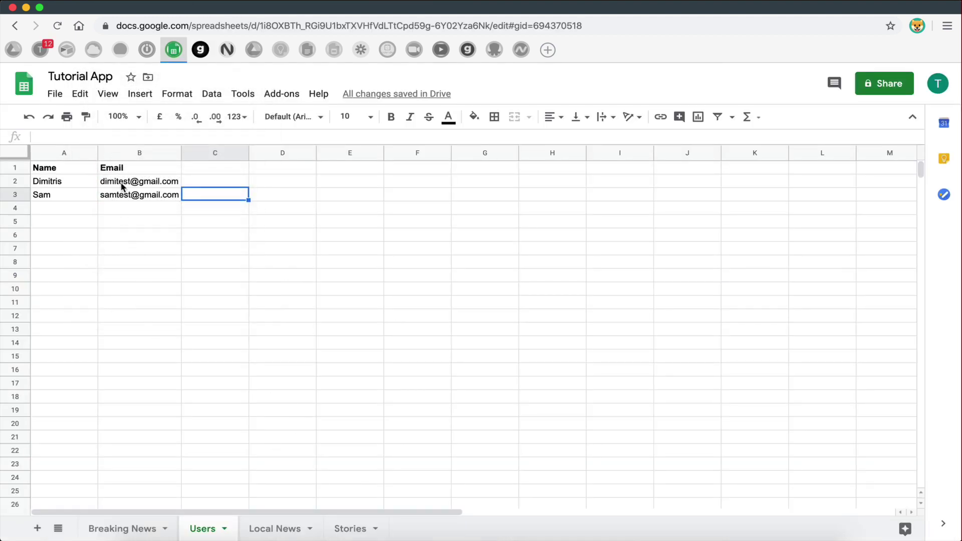
click(123, 184)
click(201, 62)
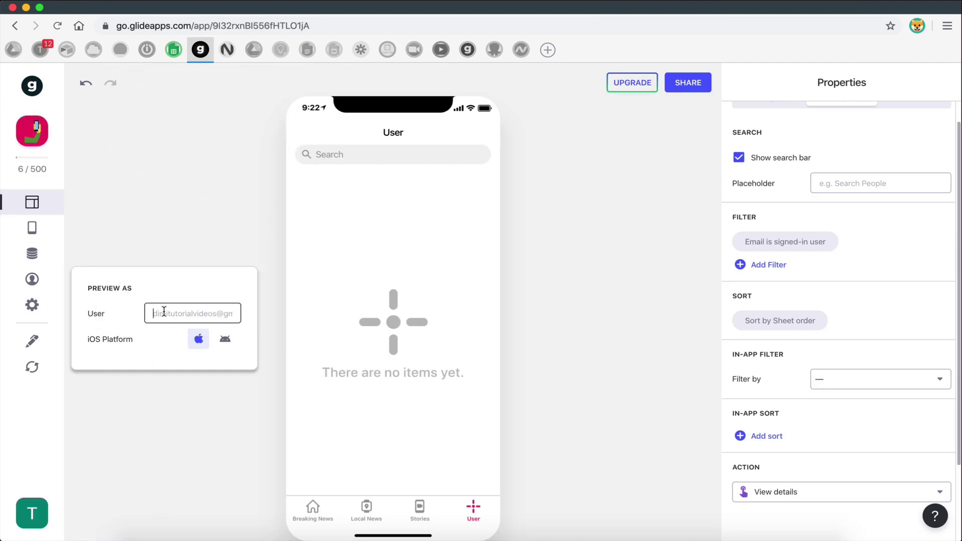
key(super+v)
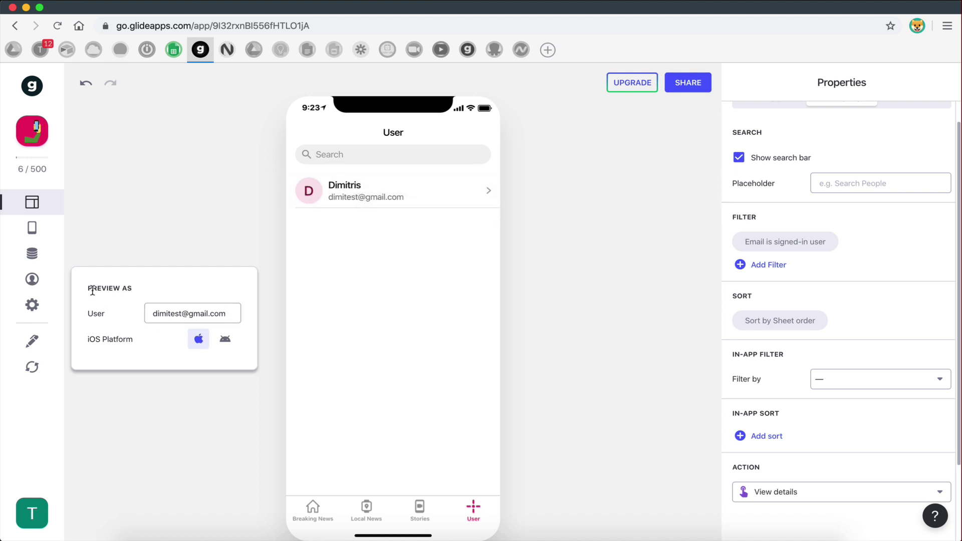
drag(88, 288, 130, 288)
click(131, 289)
drag(150, 315, 250, 319)
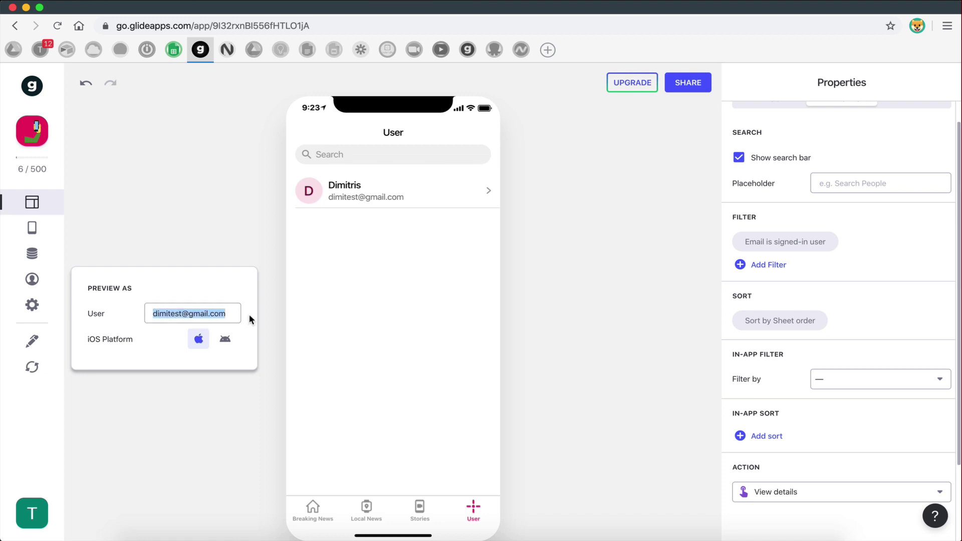
click(228, 314)
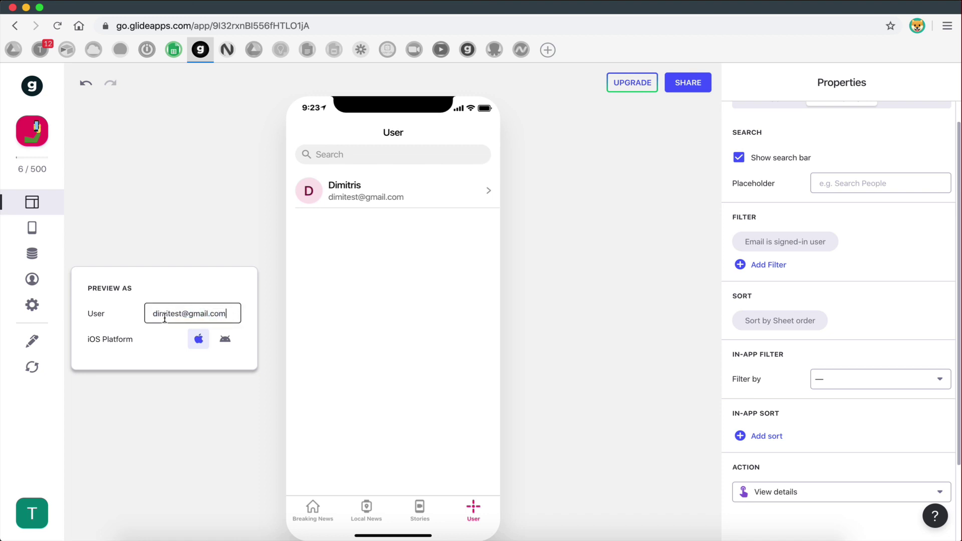
drag(152, 314, 223, 315)
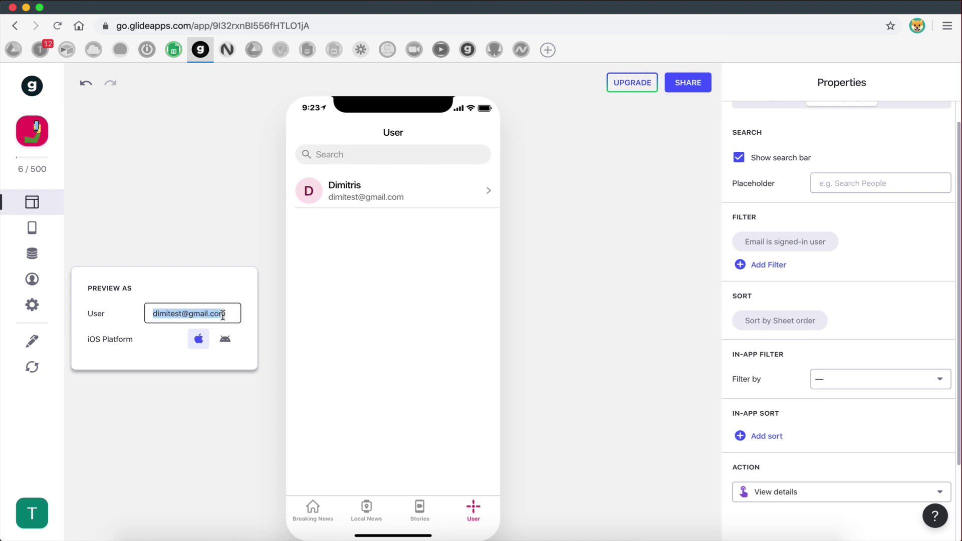
click(223, 315)
drag(152, 314, 226, 315)
click(225, 314)
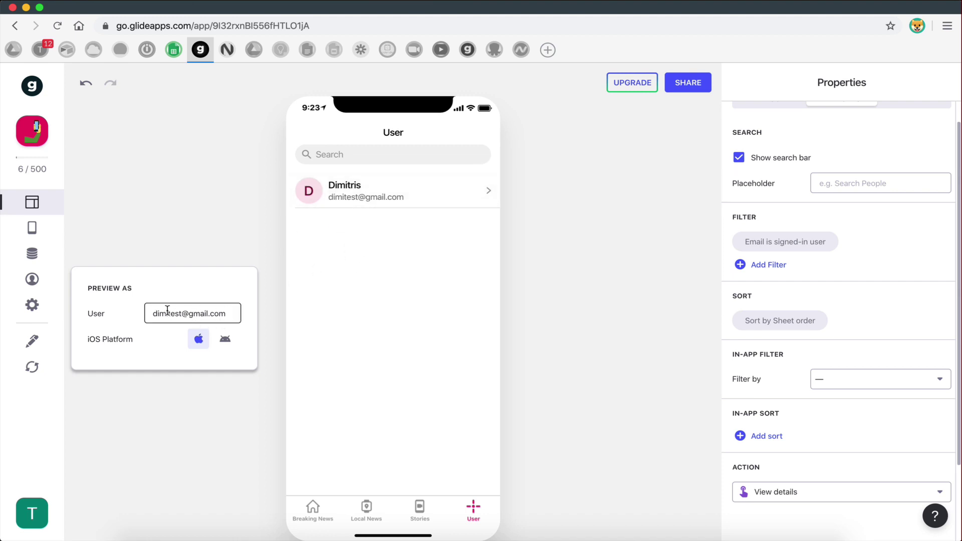
click(231, 314)
click(232, 313)
click(176, 342)
click(154, 313)
key(Delete)
key(Delete)
key(Delete)
key(Delete)
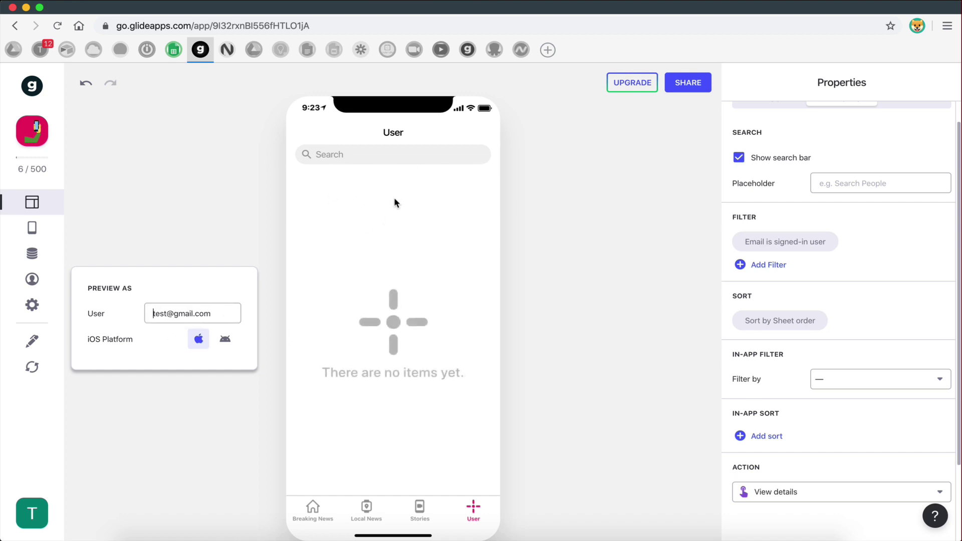
text(sam)
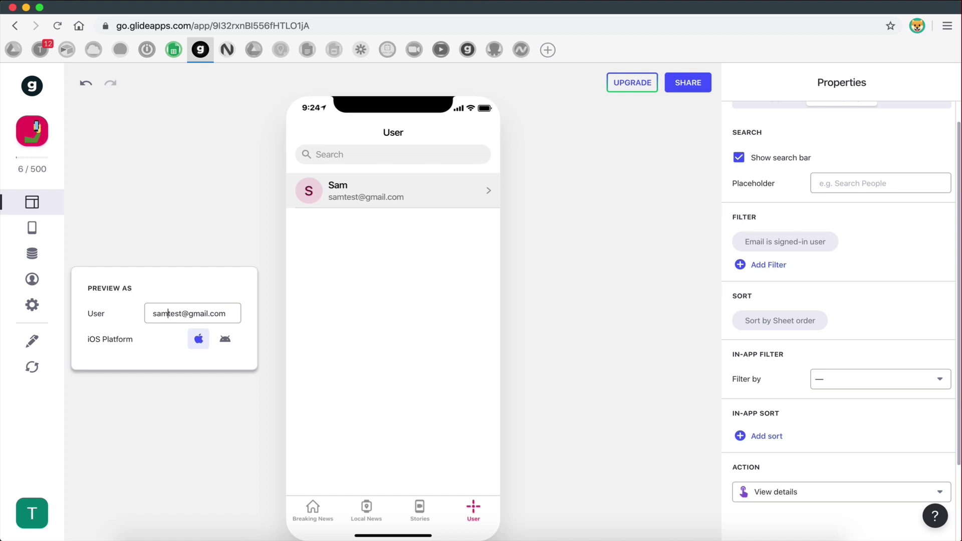
key(BackSpace)
key(BackSpace)
key(BackSpace)
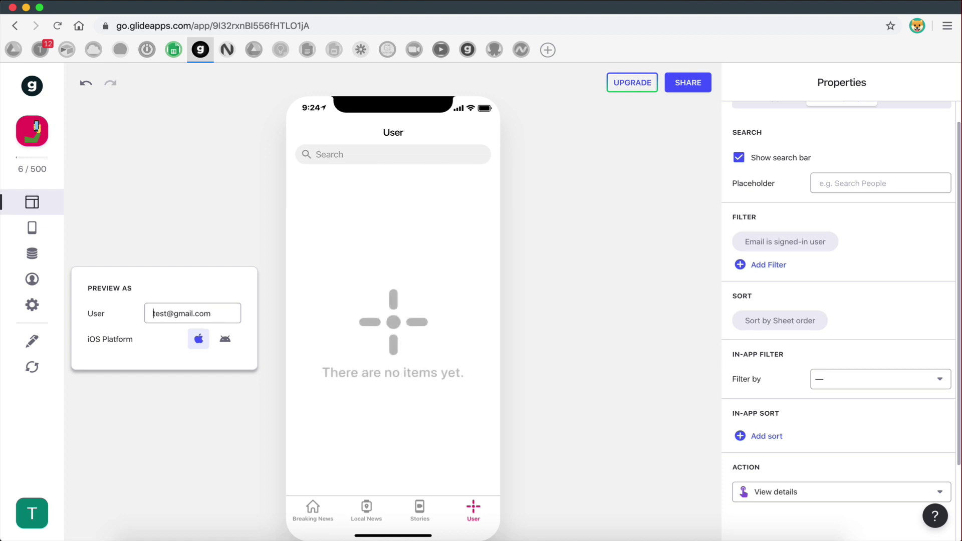
text(dimi)
click(294, 187)
click(311, 131)
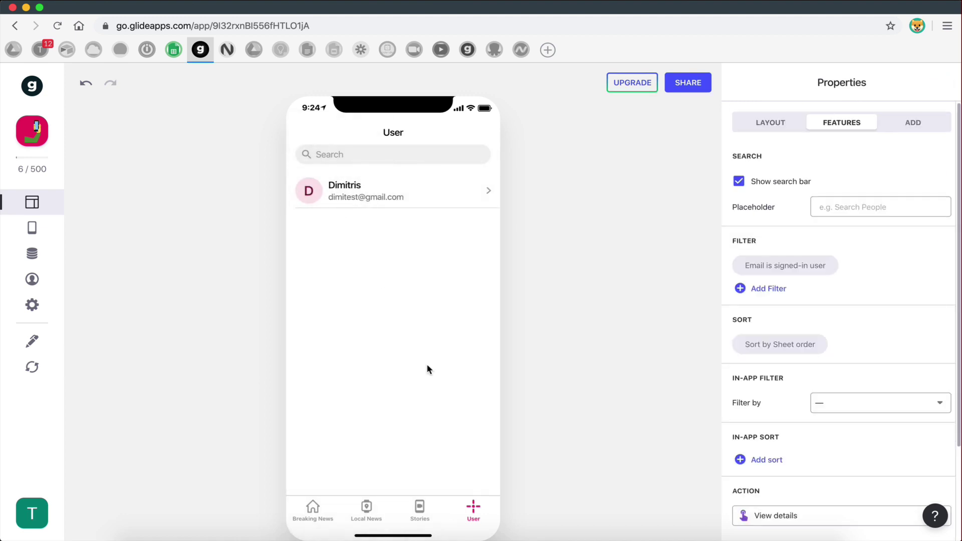
- Switch the User tab to the Details style and remove its Title component
click(769, 128)
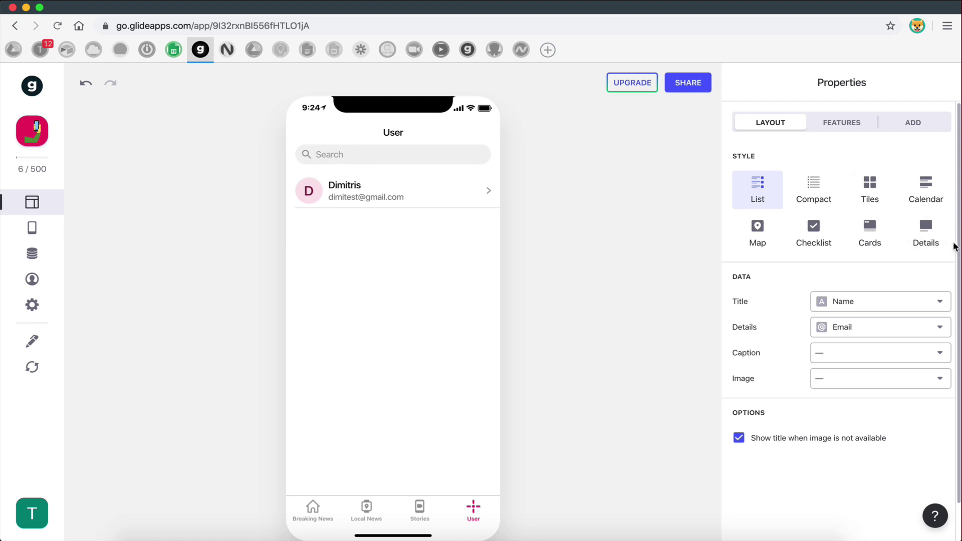
click(927, 242)
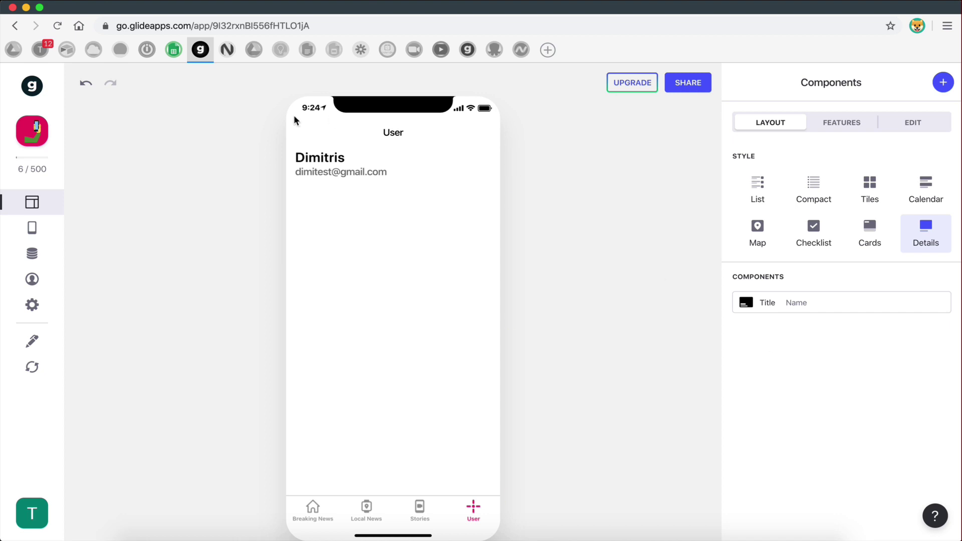
click(757, 189)
click(922, 233)
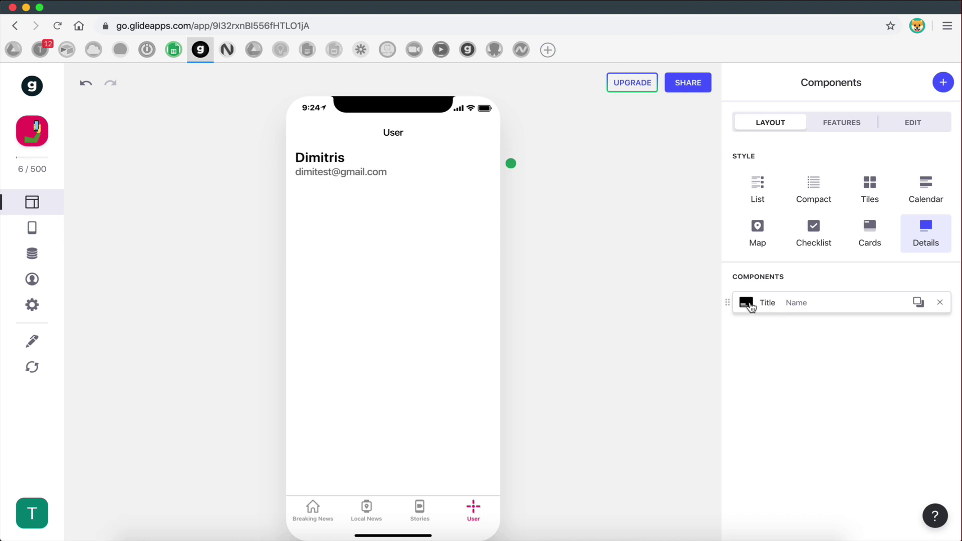
click(940, 303)
- Replace the basic text component with a new Rich Text component
click(943, 82)
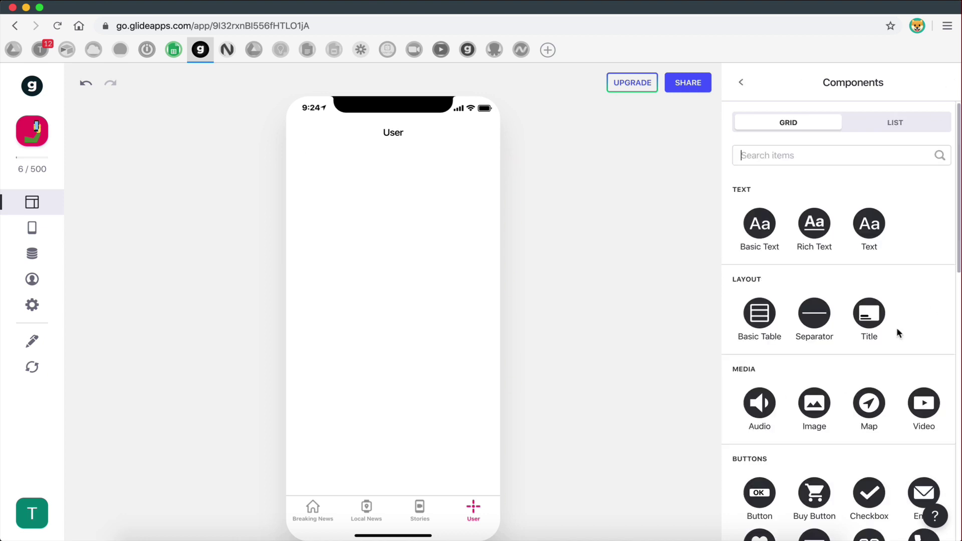
click(752, 240)
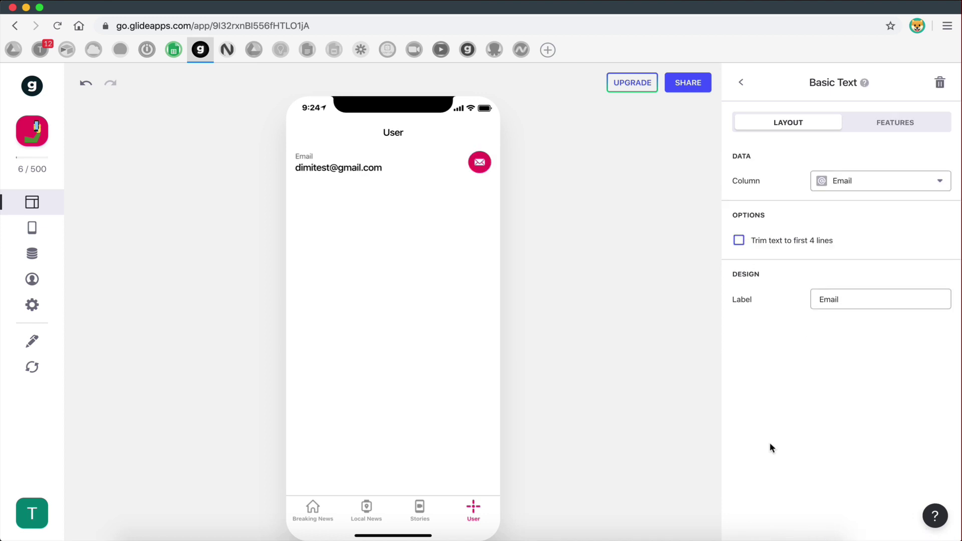
click(940, 82)
click(941, 82)
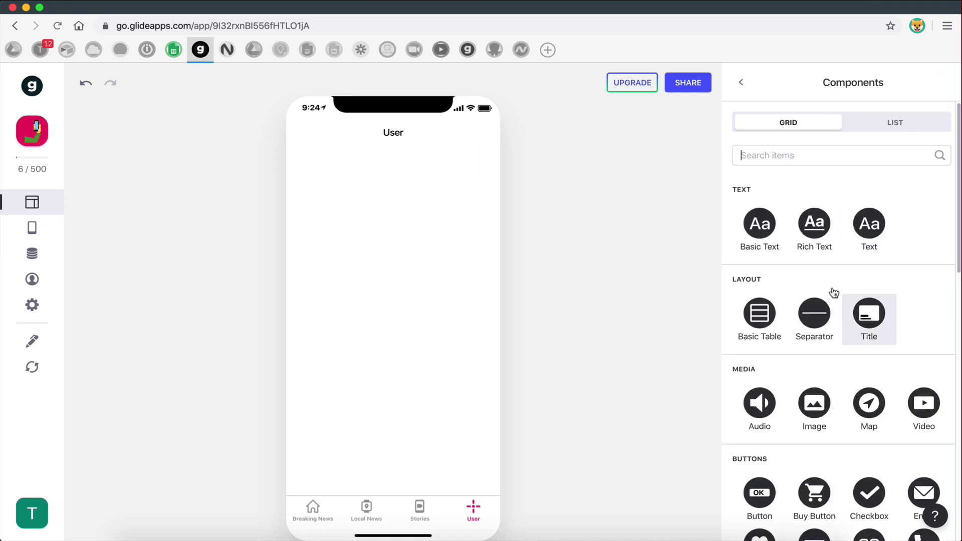
click(814, 224)
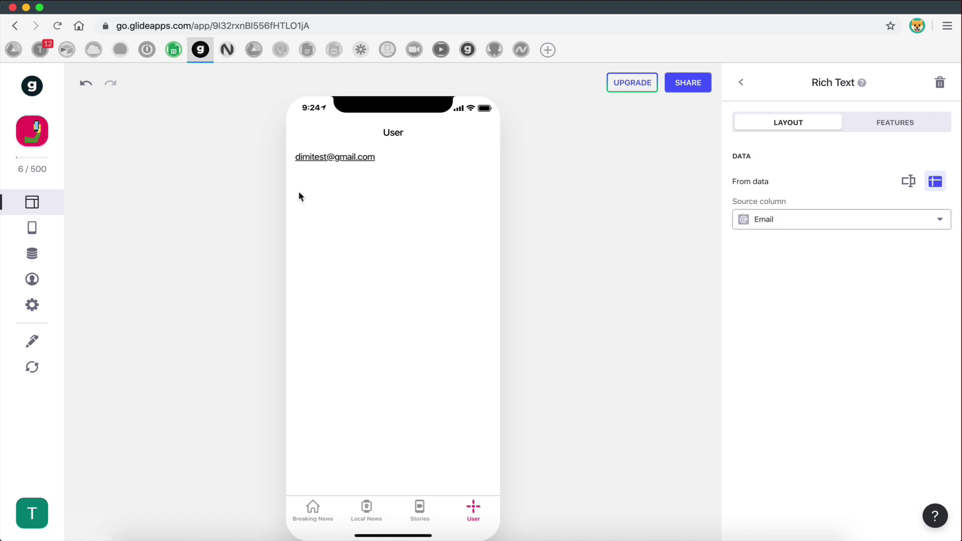
- Check the Users sheet columns and set the Rich Text source column to Name
click(174, 50)
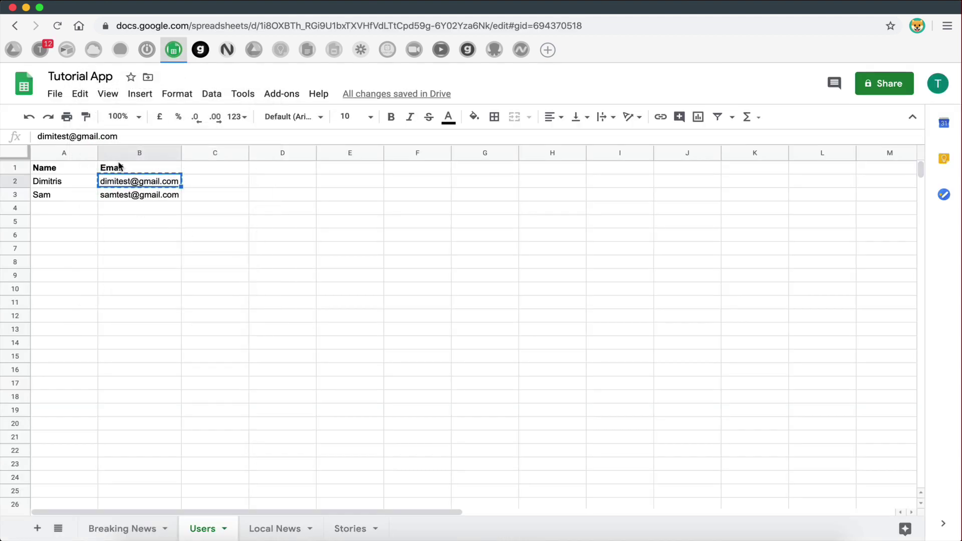
click(200, 50)
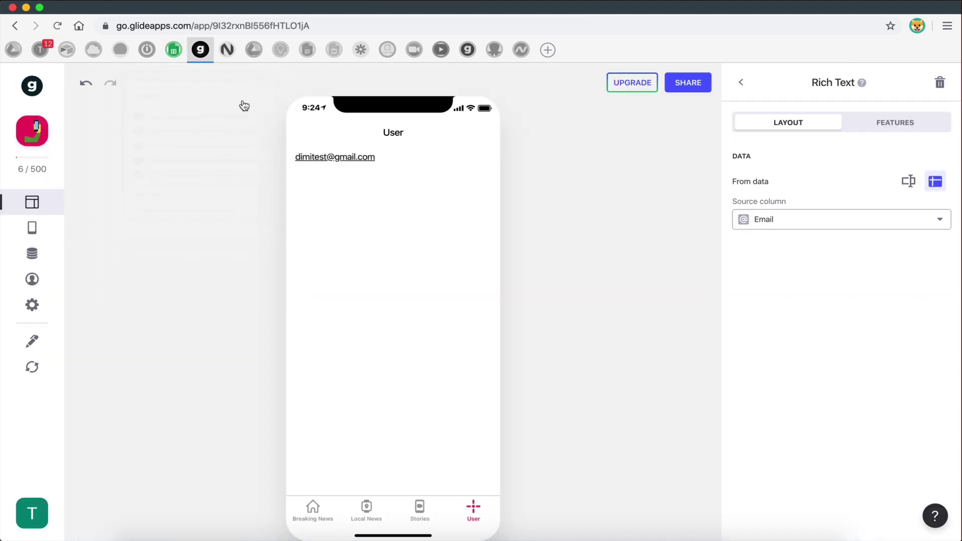
click(785, 224)
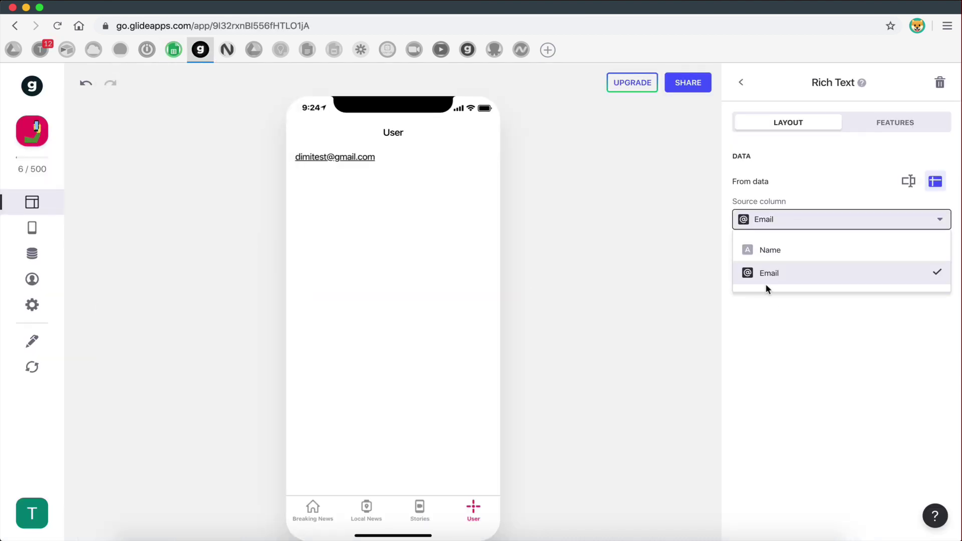
click(763, 257)
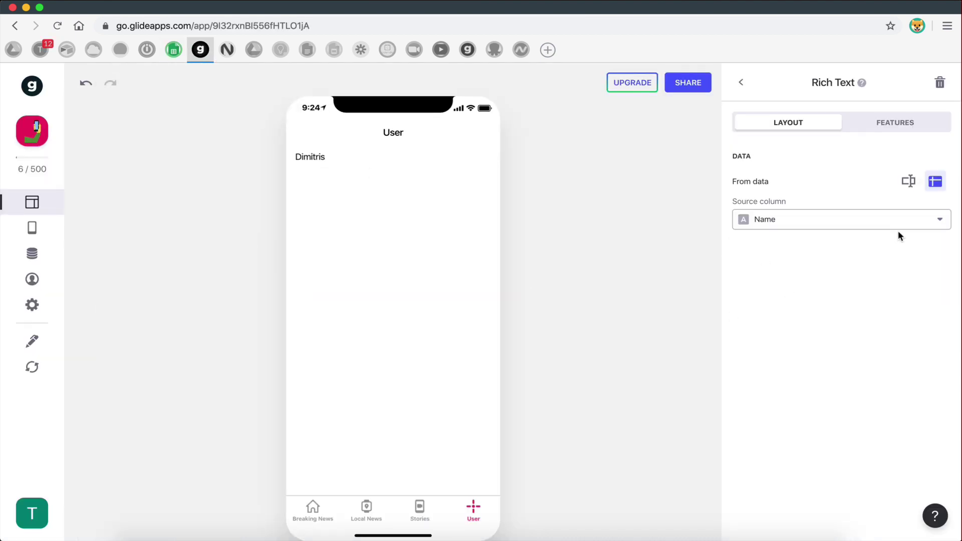
click(742, 83)
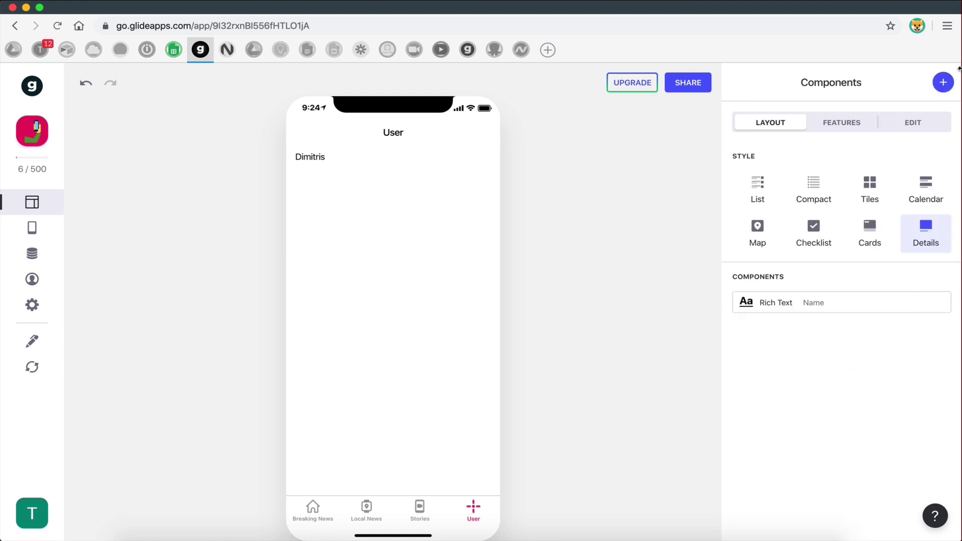
- Add a second Rich Text component for Email and start editing the preview-as user's email
click(945, 84)
click(813, 225)
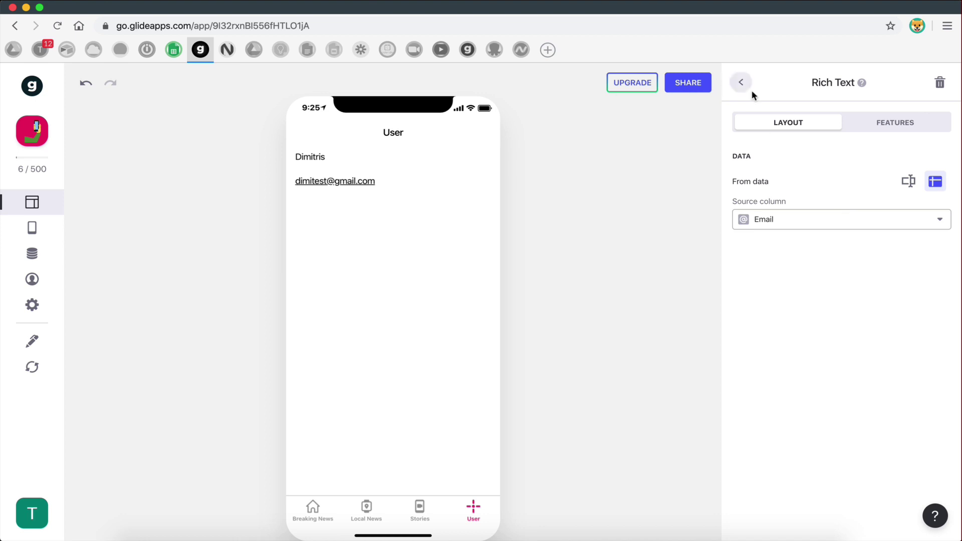
click(741, 82)
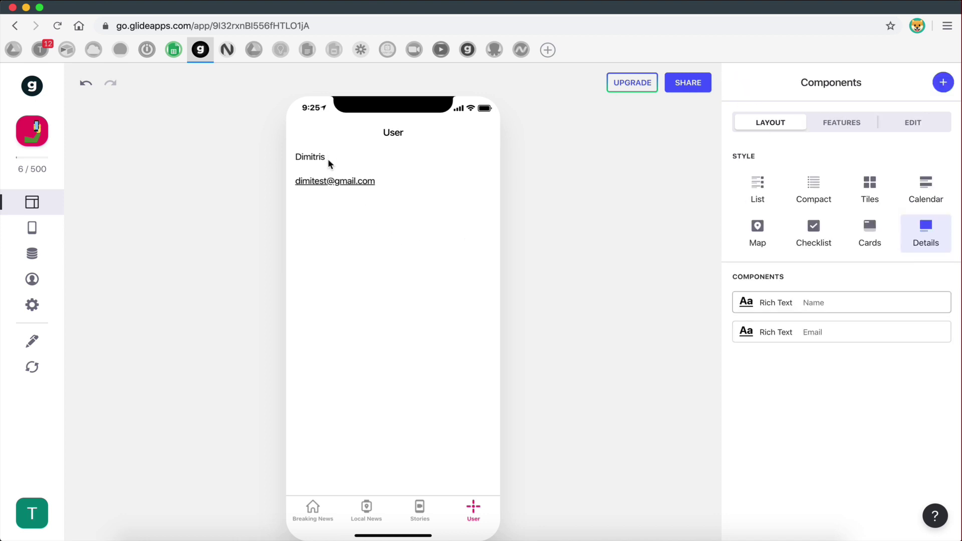
click(32, 279)
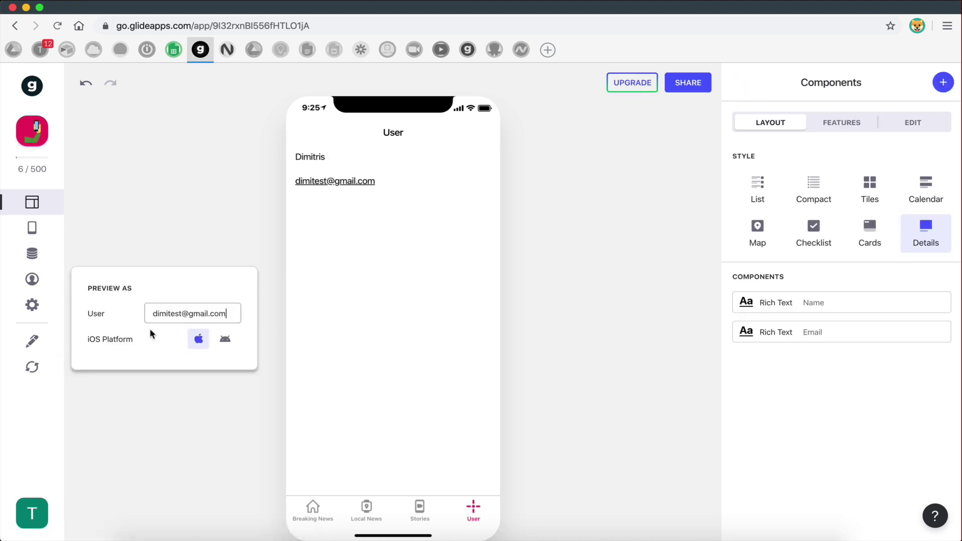
click(168, 313)
- Change the preview-as email to the second test user's address and close the popup
key(BackSpace)
key(BackSpace)
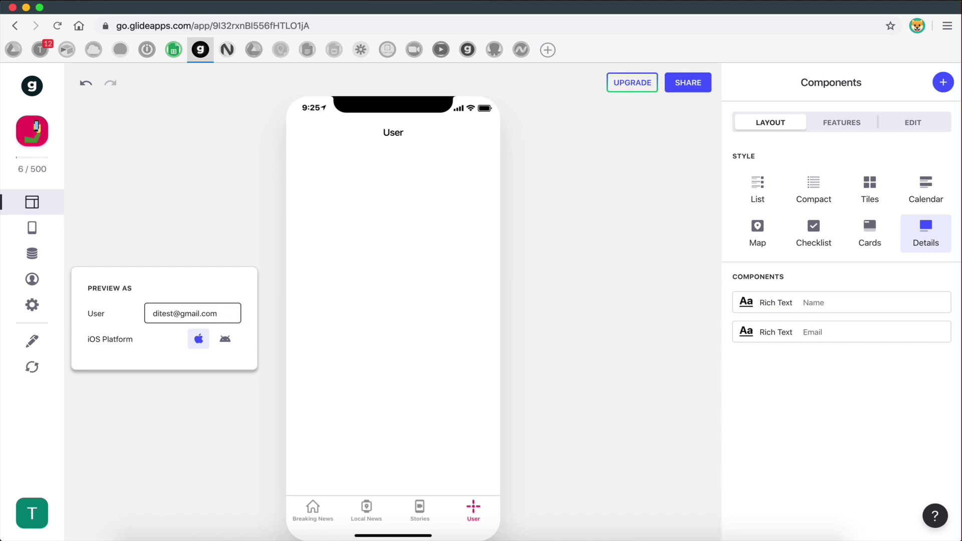
key(BackSpace)
key(BackSpace)
text(sam)
click(321, 159)
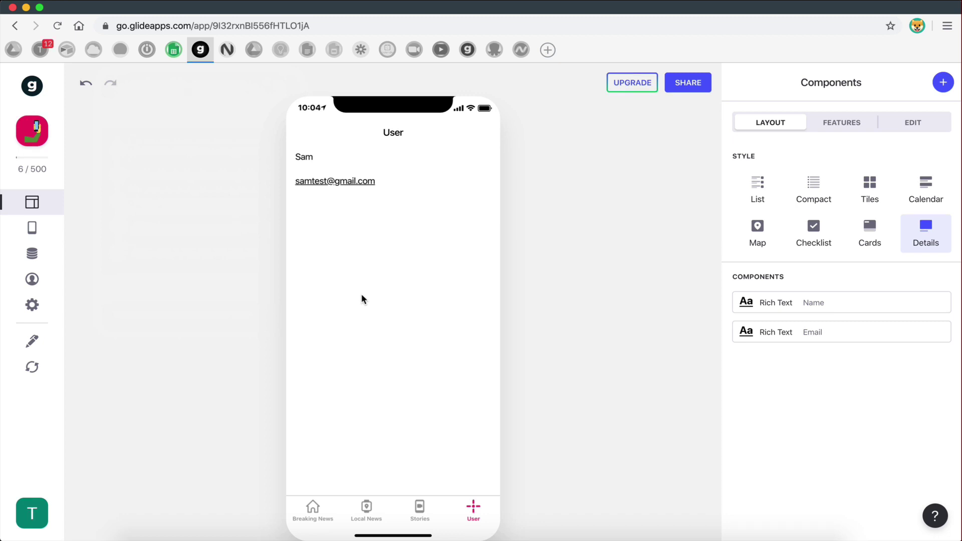
click(173, 49)
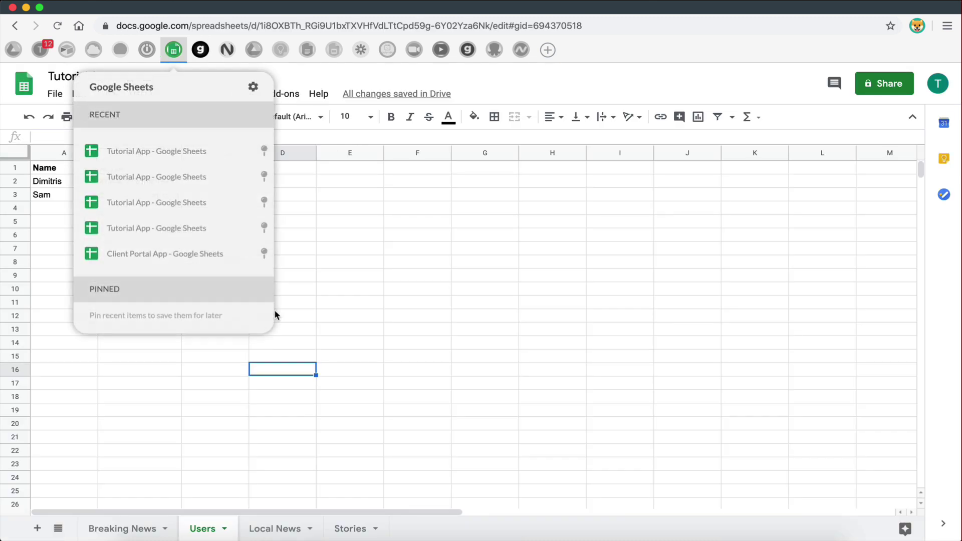
drag(53, 181, 246, 198)
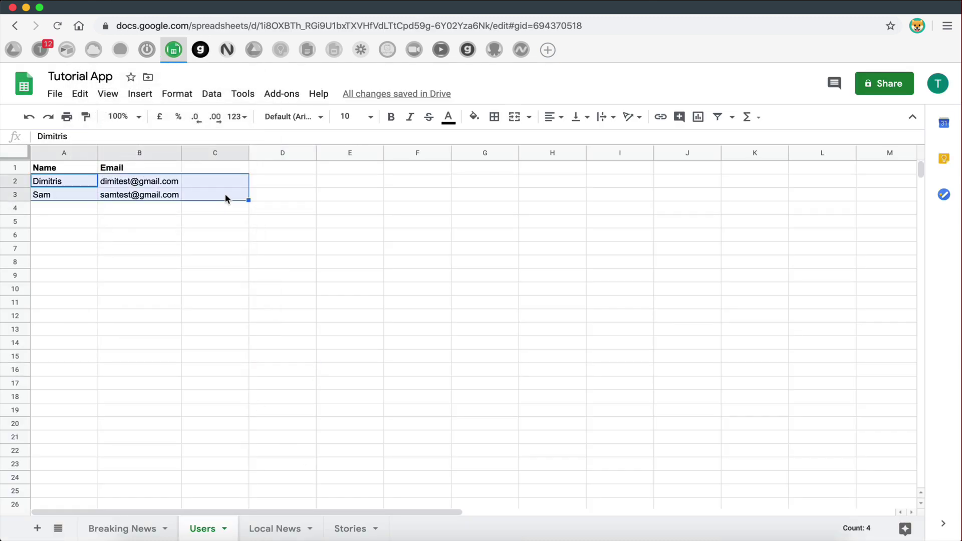
click(243, 196)
click(111, 182)
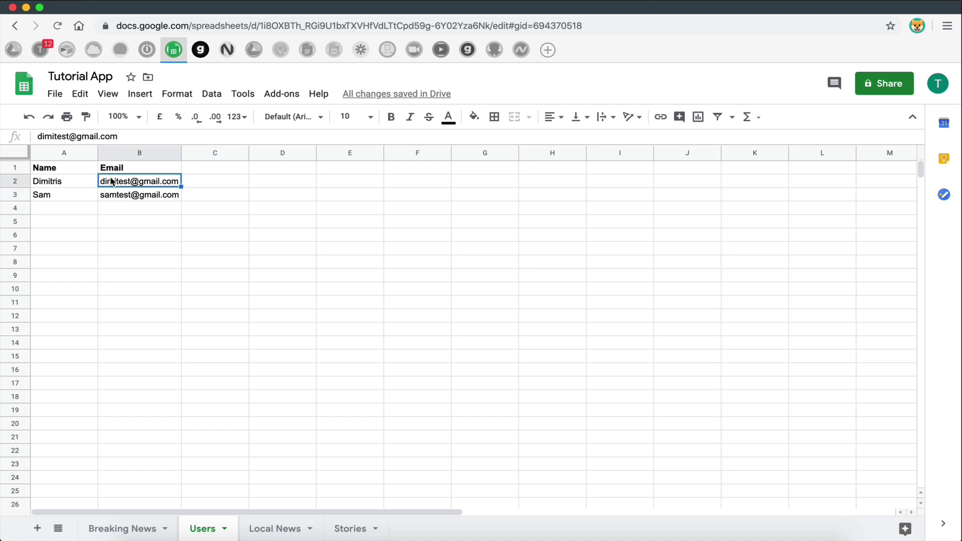
click(115, 232)
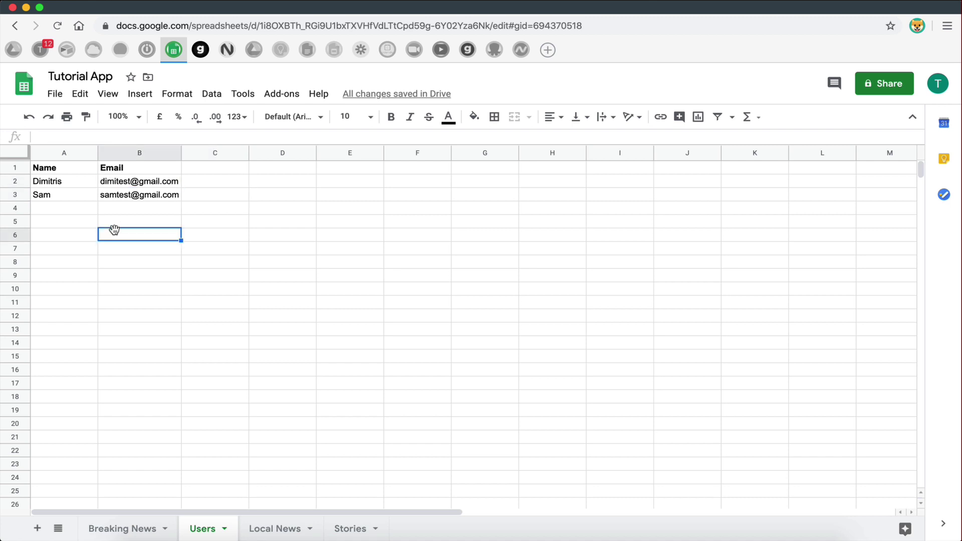
click(201, 50)
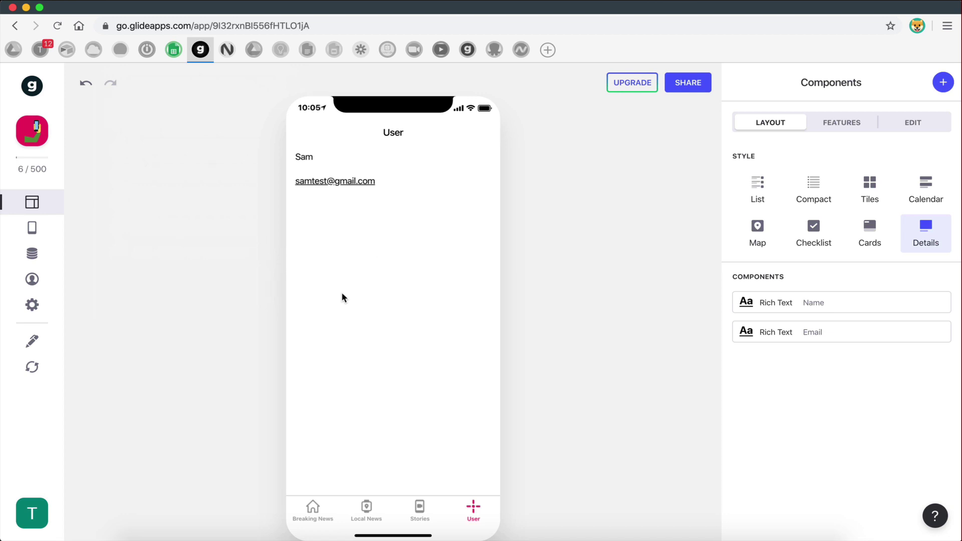
click(173, 49)
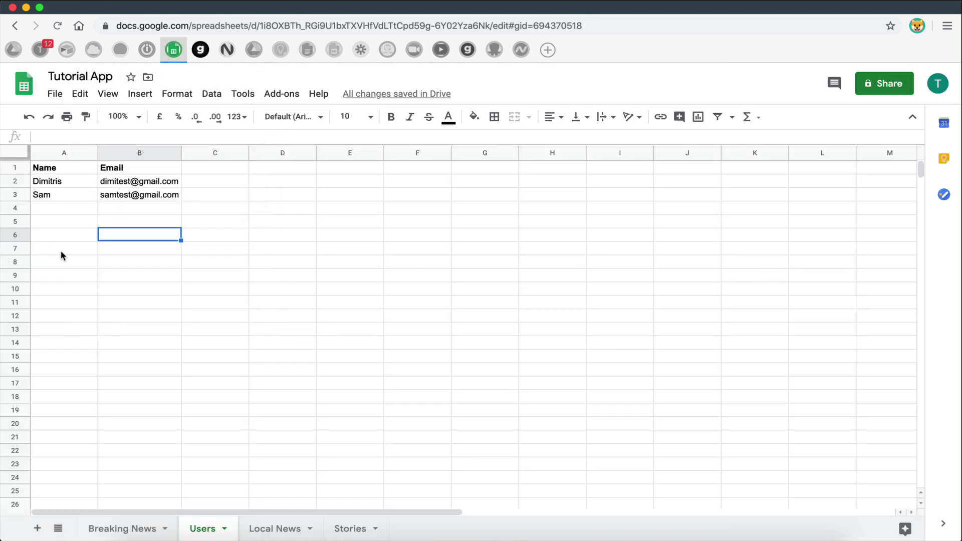
click(60, 249)
drag(60, 185, 60, 200)
drag(119, 186, 119, 198)
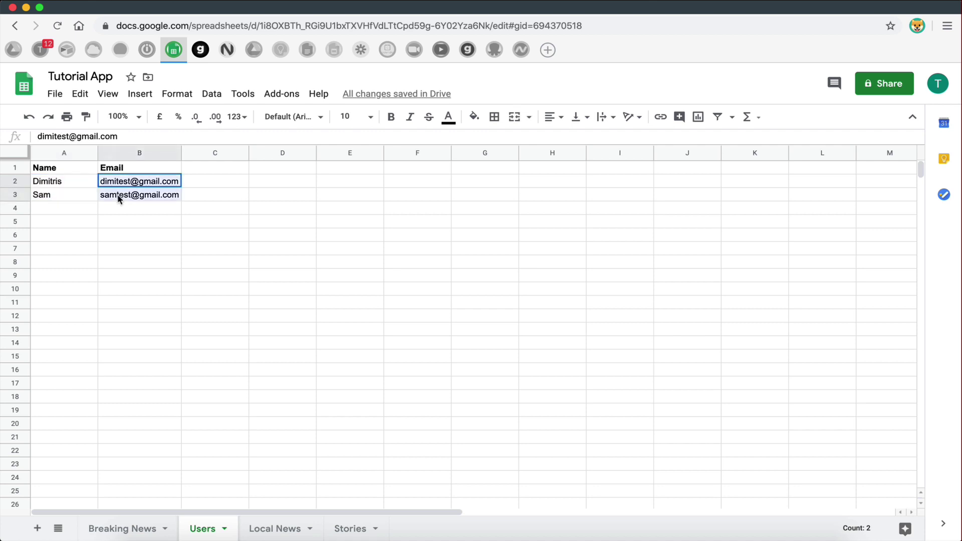
click(148, 265)
click(16, 181)
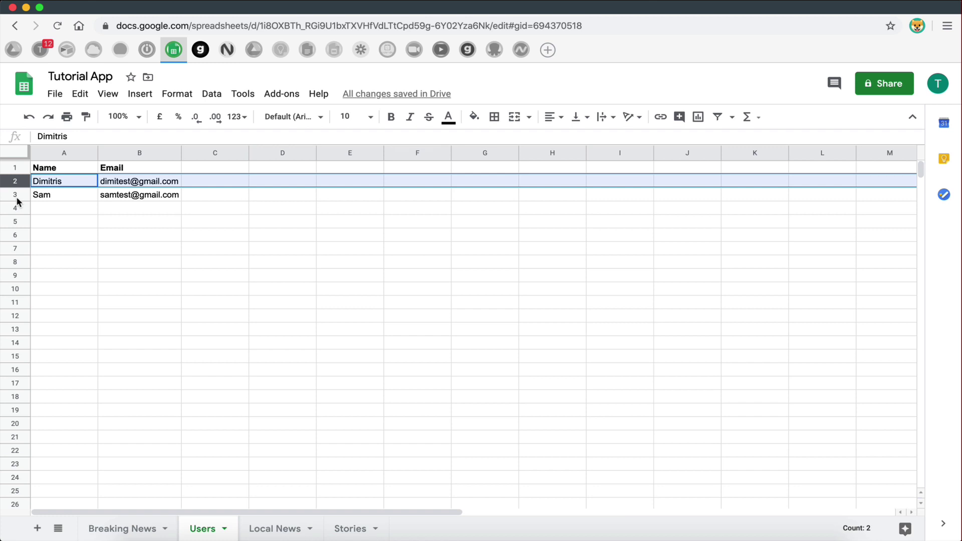
click(201, 50)
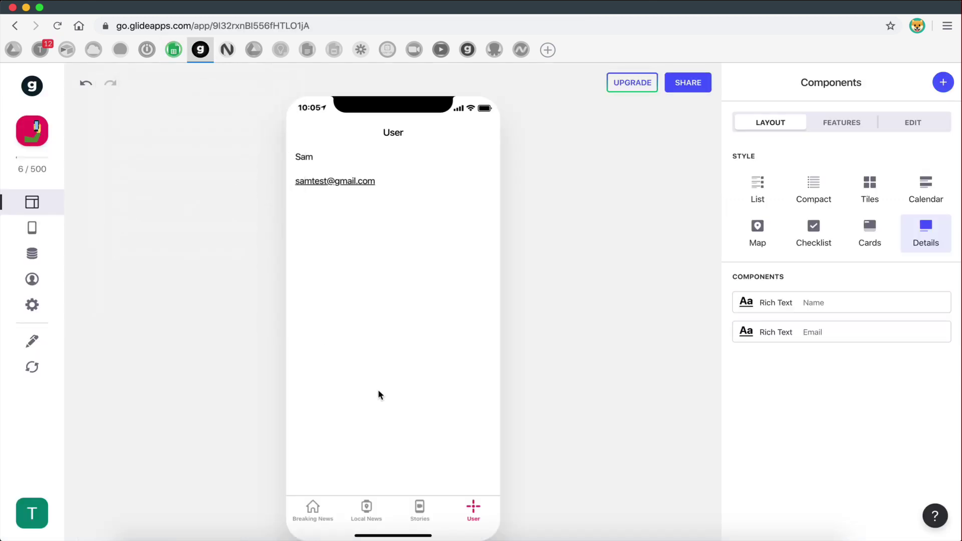
- Look over the Sign-In settings, then go back to the User screen's Components layout
click(32, 305)
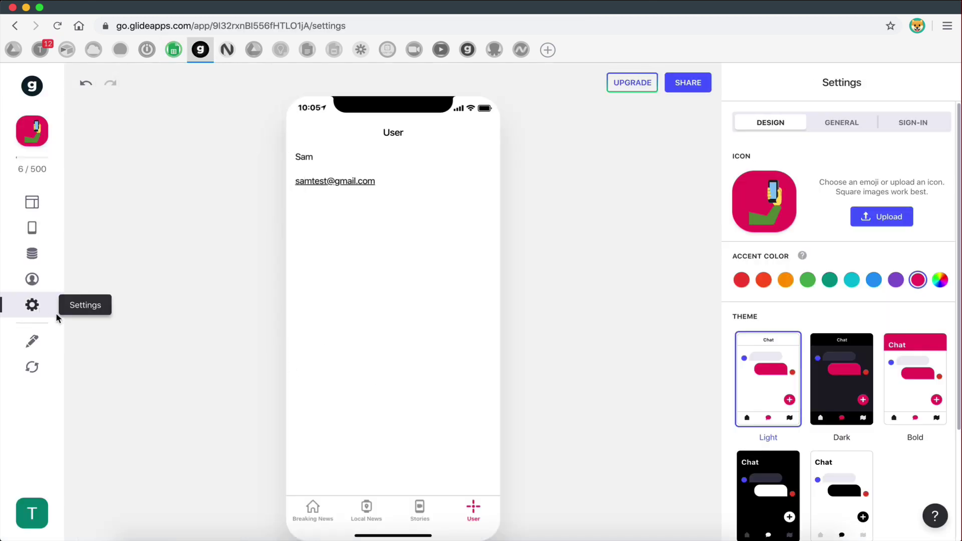
click(910, 123)
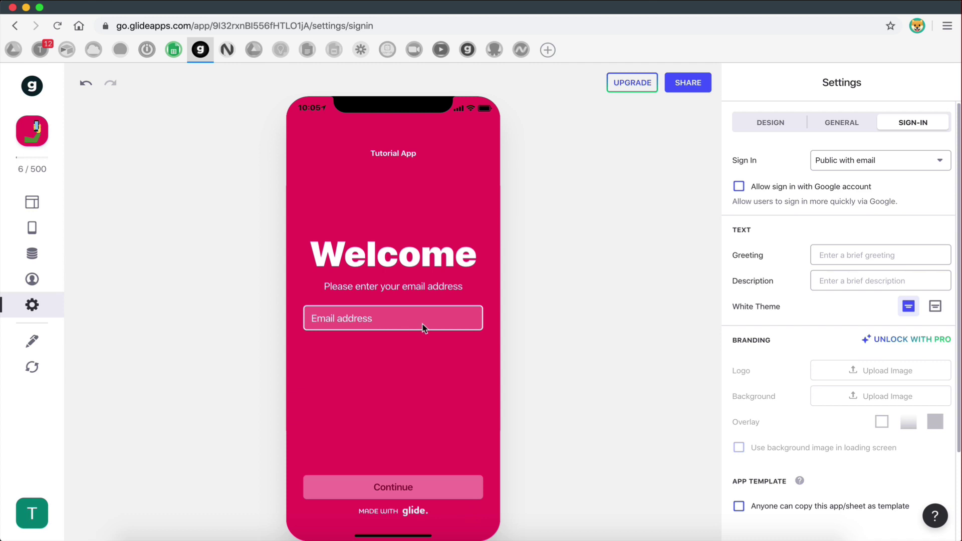
click(32, 202)
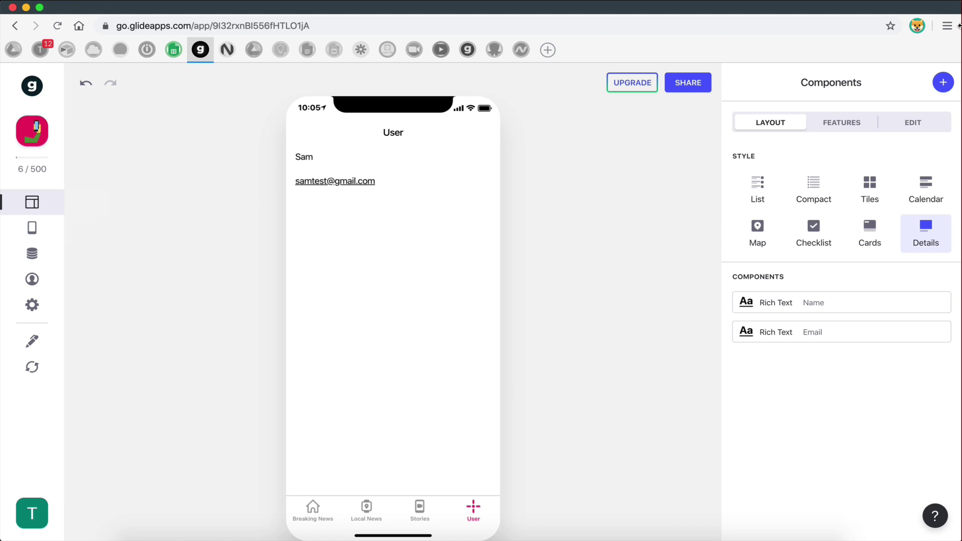
- Add a Form Button to the User screen and relabel it 'Create Account'
click(941, 87)
scroll(746, 482, down, 1)
scroll(746, 482, down, 5)
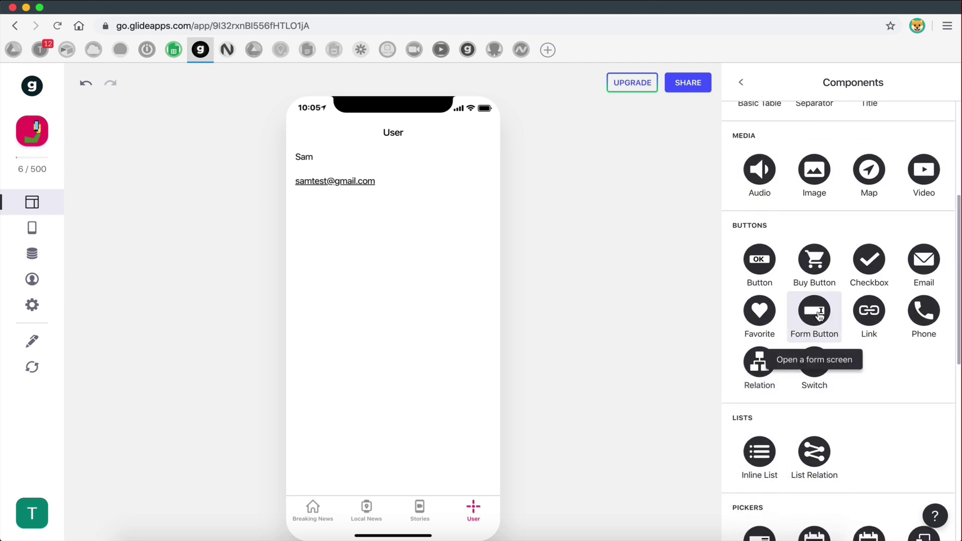
click(811, 322)
drag(874, 182, 791, 189)
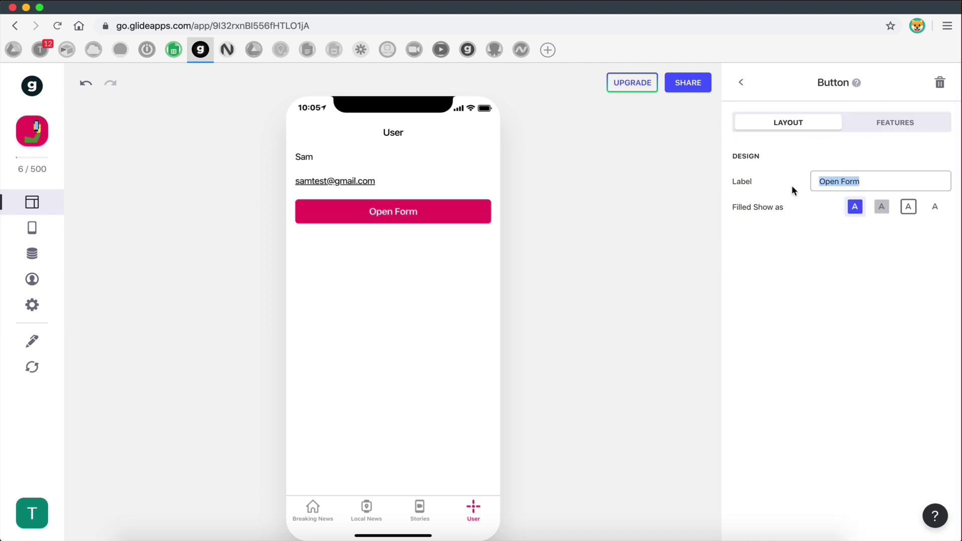
key(BackSpace)
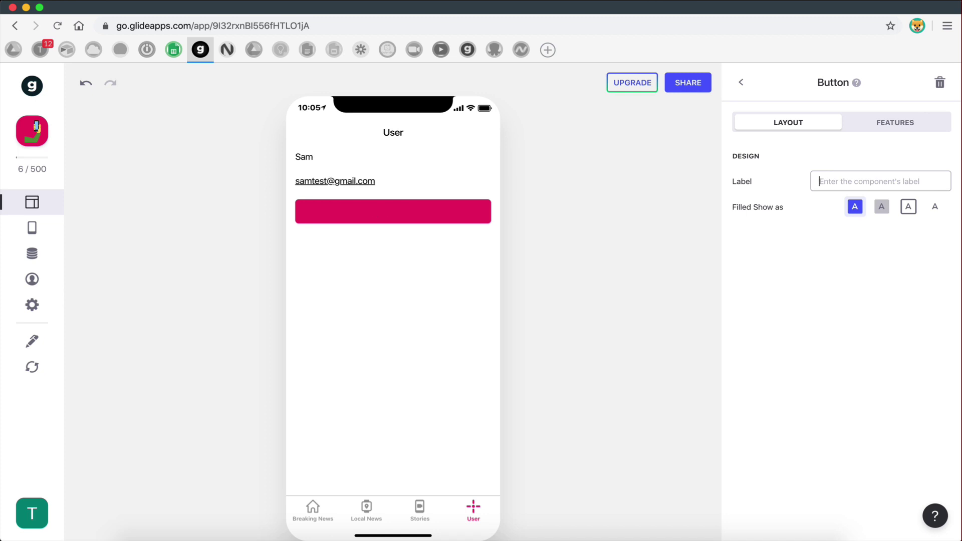
text(Crea)
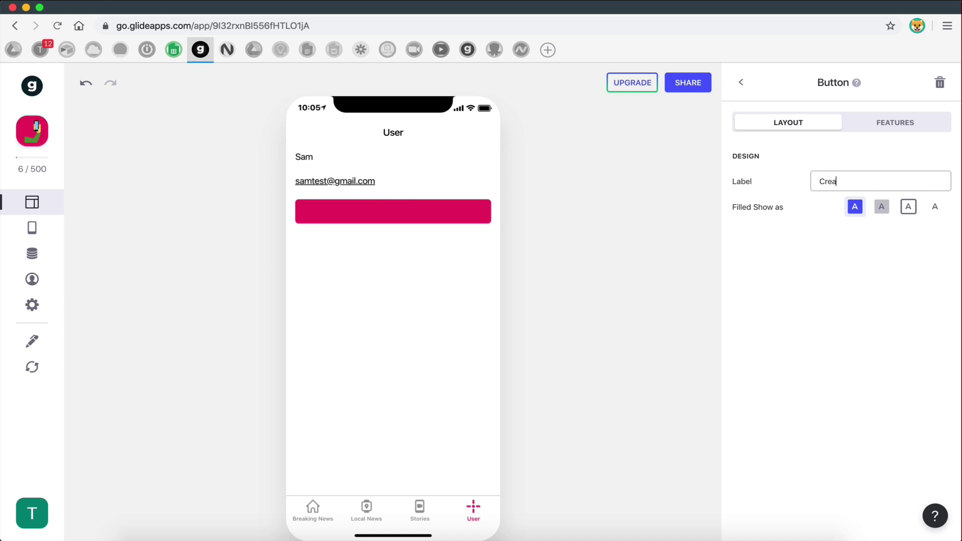
text(te Account)
- Fix the button label back to 'Create Account' and open its form in the preview
click(846, 182)
key(alt+BackSpace)
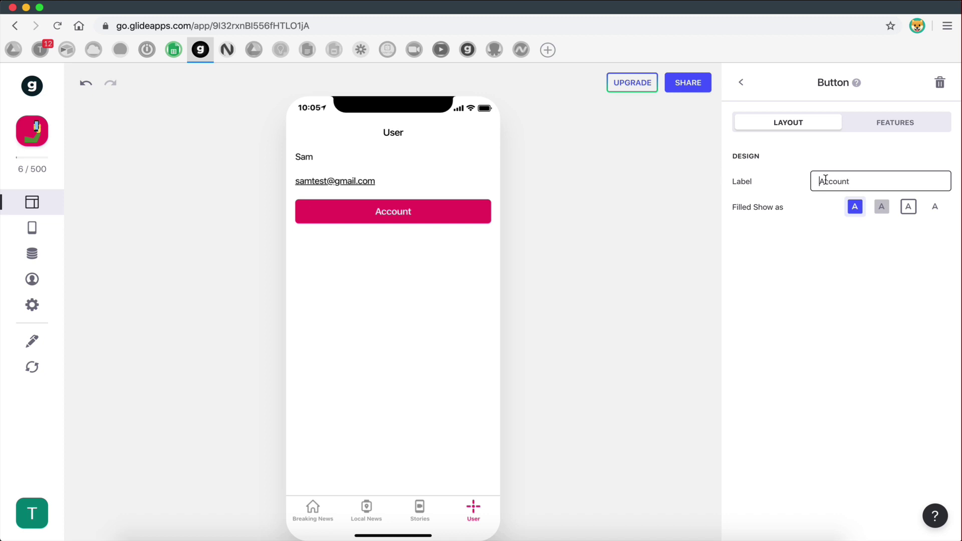
click(213, 141)
click(173, 49)
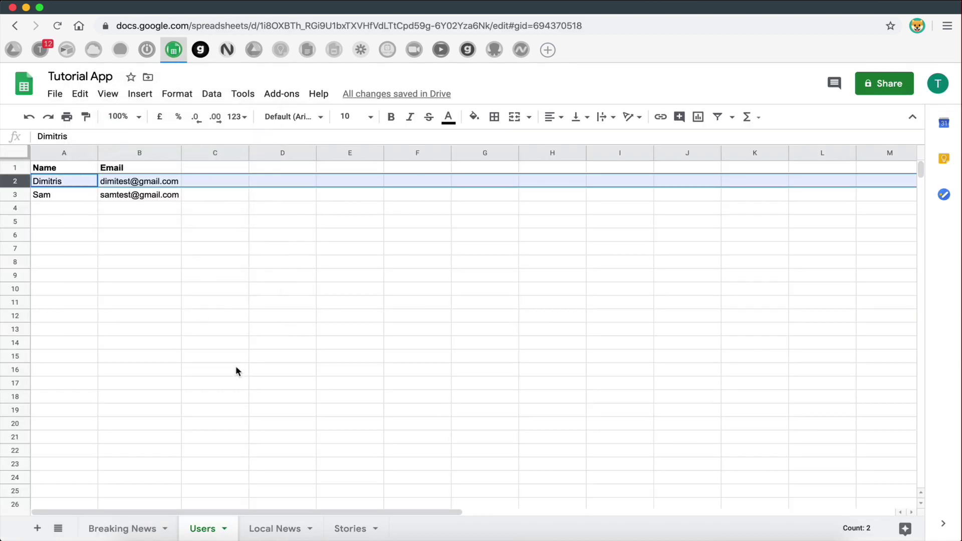
click(236, 368)
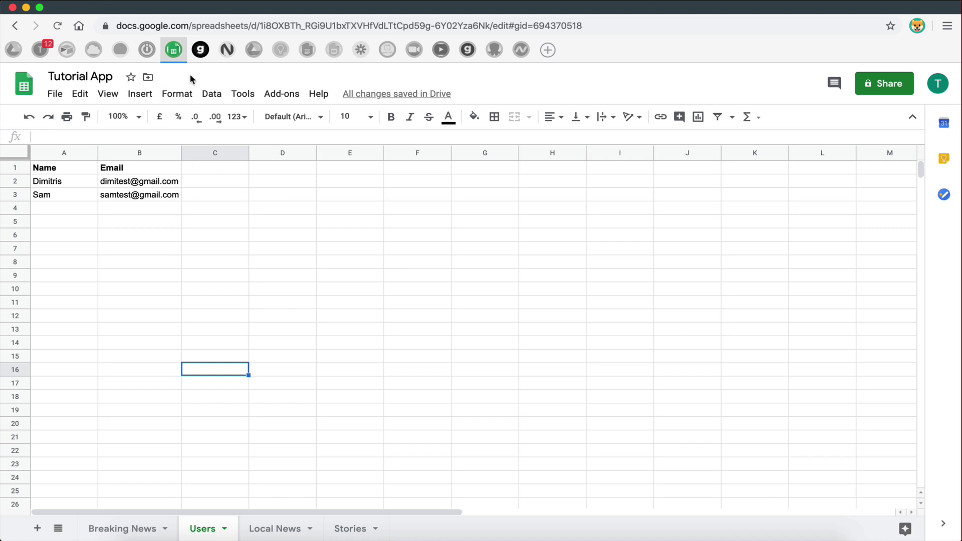
click(200, 49)
click(829, 189)
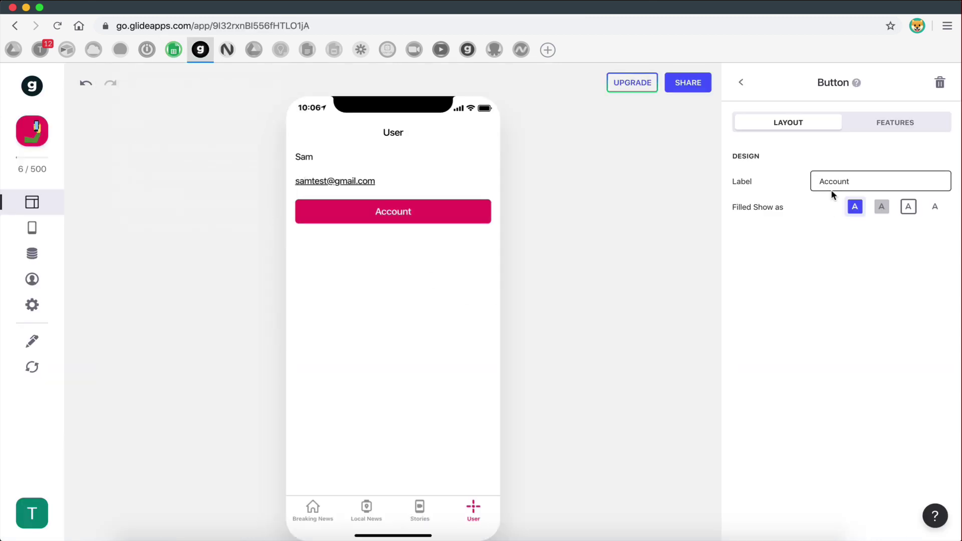
text(Create)
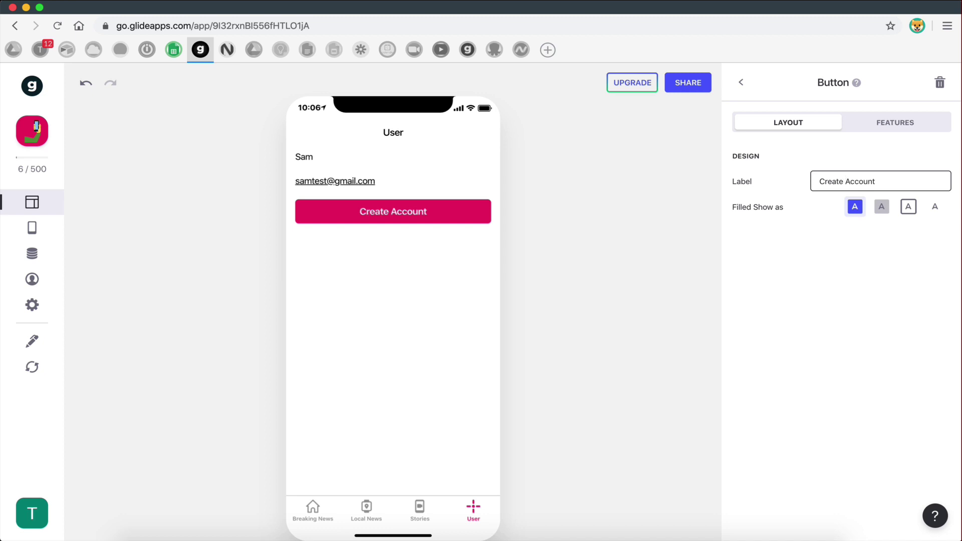
click(754, 90)
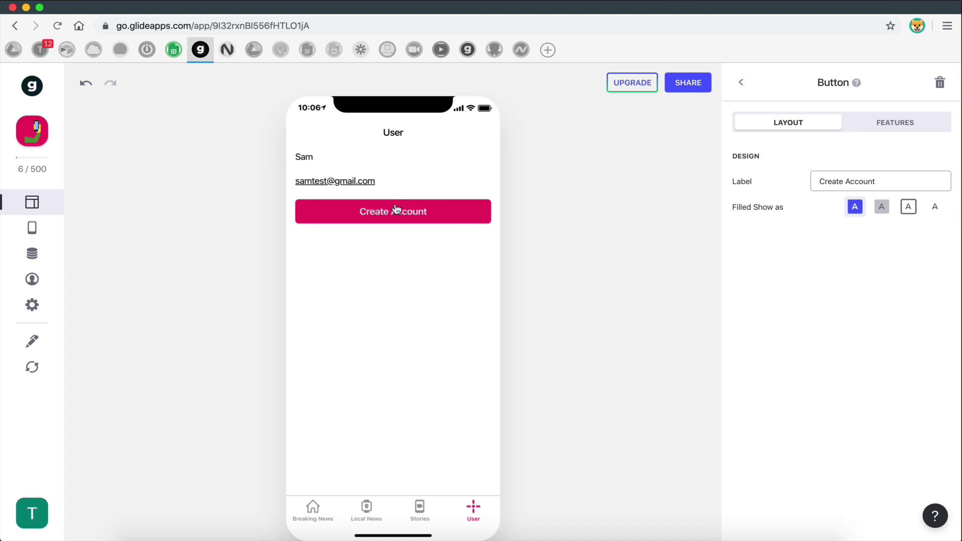
click(383, 223)
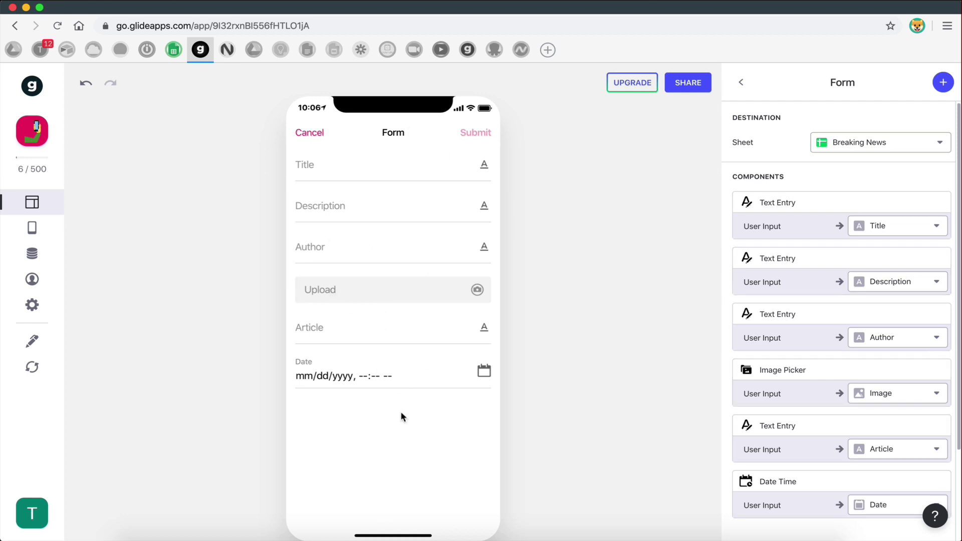
- Point the Create Account form at the Users sheet and delete its Email text entry
click(833, 152)
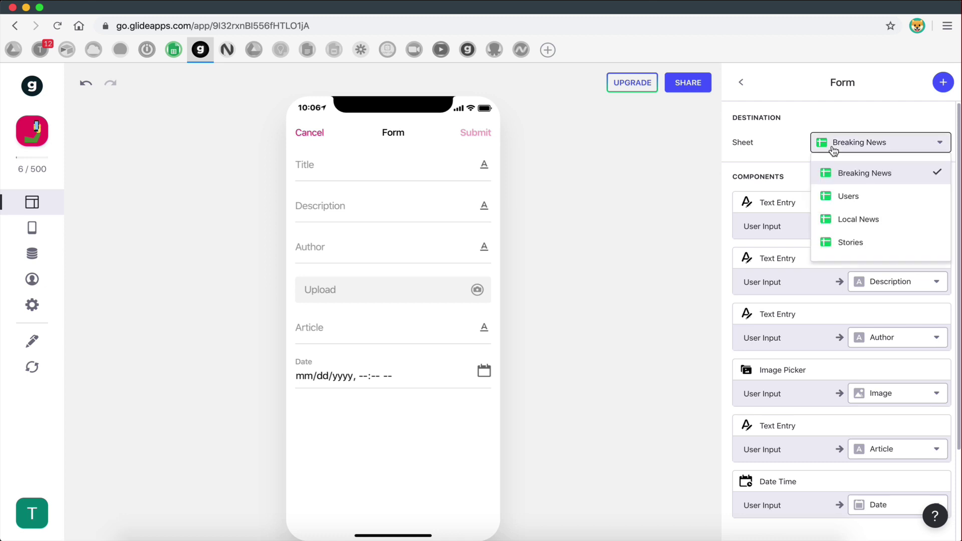
click(846, 201)
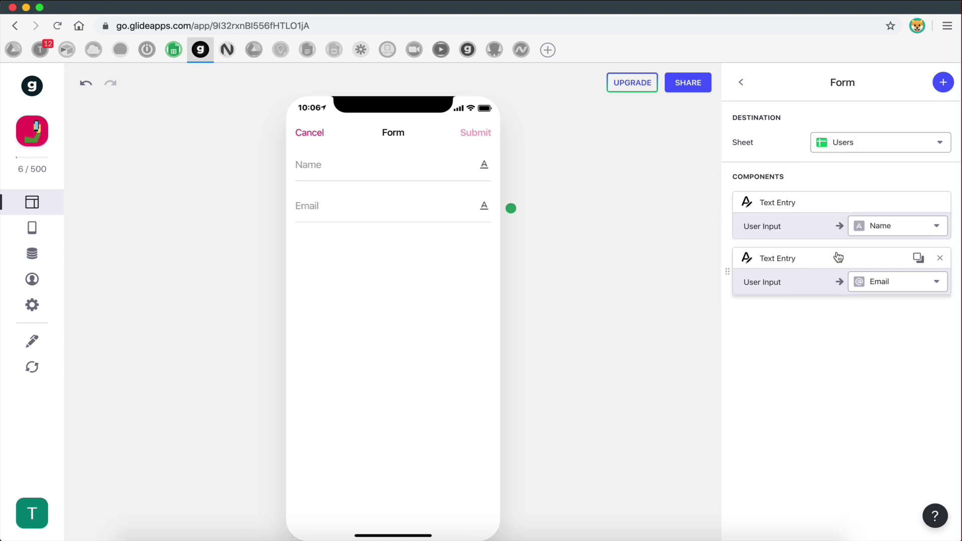
click(349, 170)
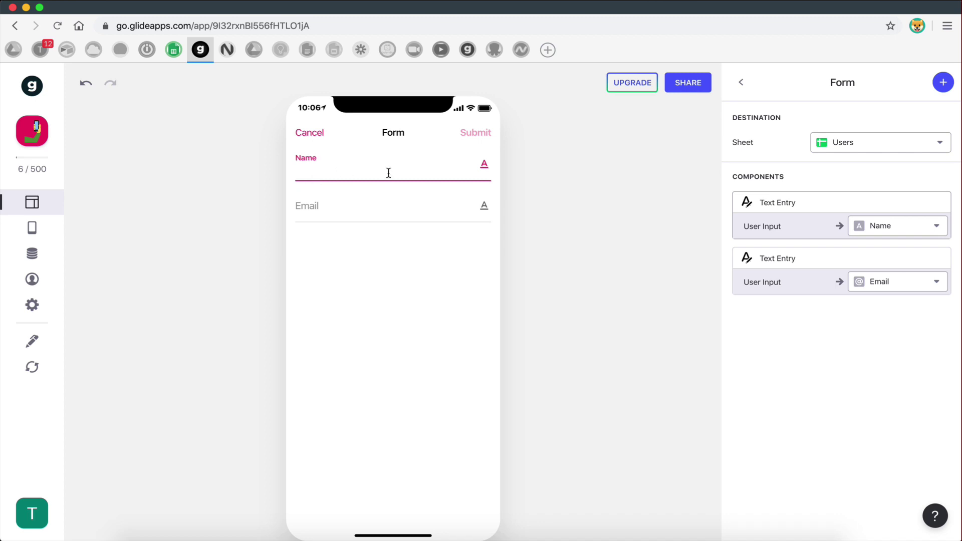
click(306, 204)
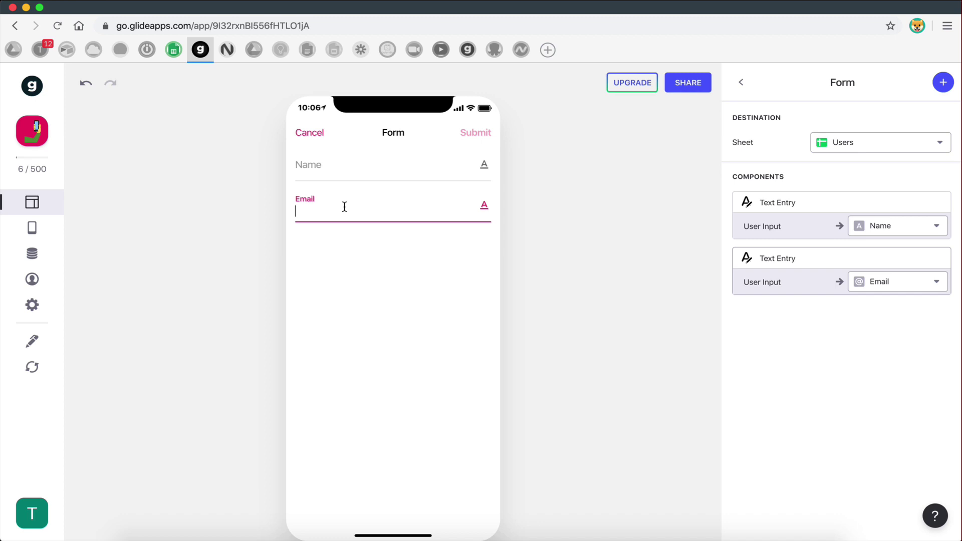
click(939, 259)
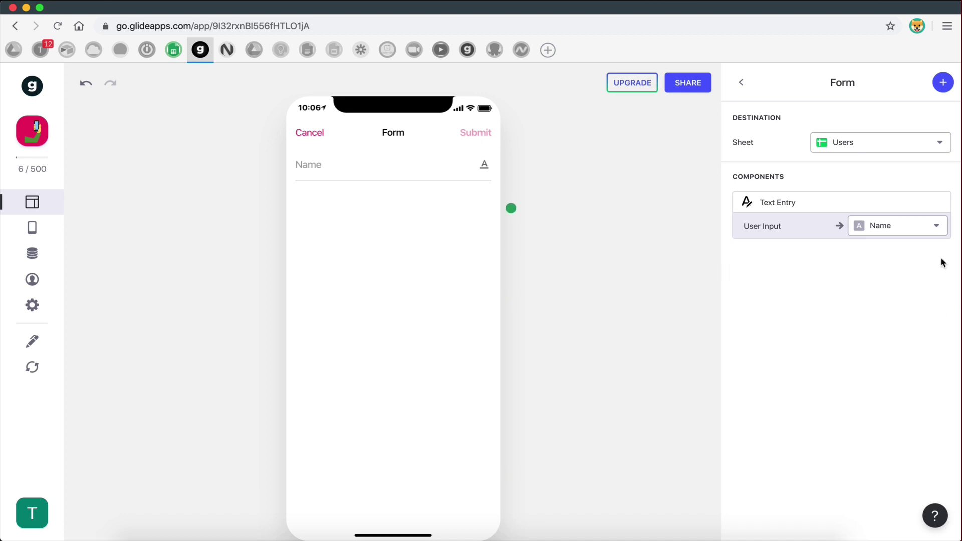
click(943, 82)
- Browse the form's component list and review the Sign-In settings before returning to the layout
scroll(839, 452, down, 5)
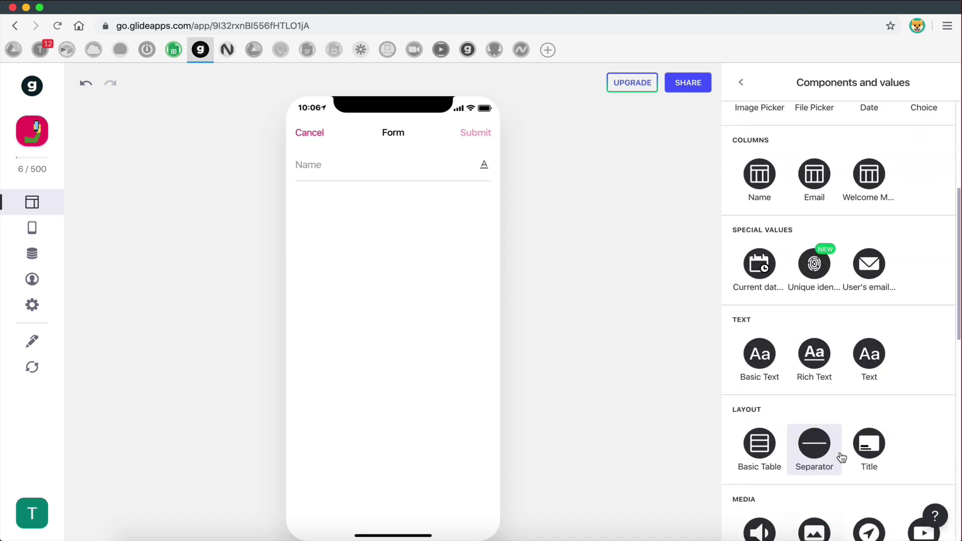
scroll(841, 456, down, 1)
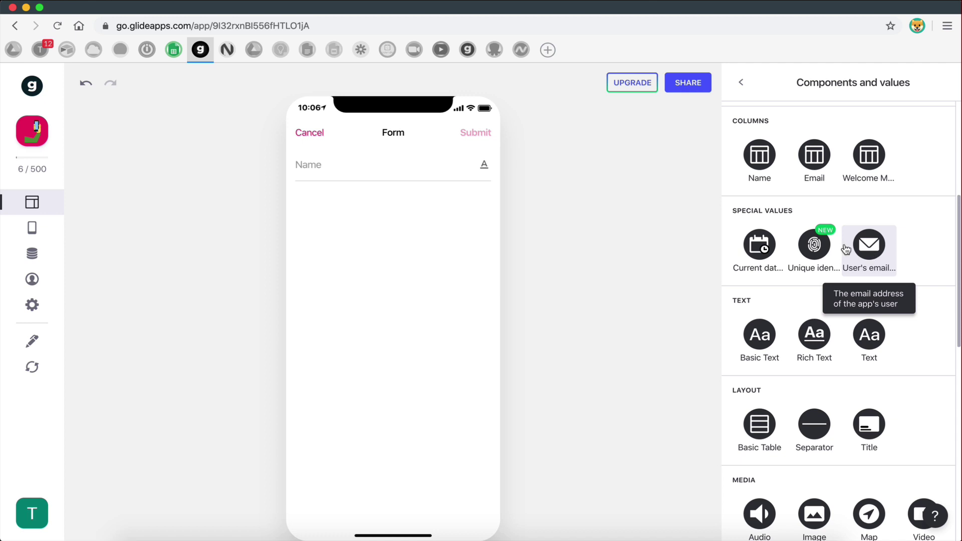
click(33, 304)
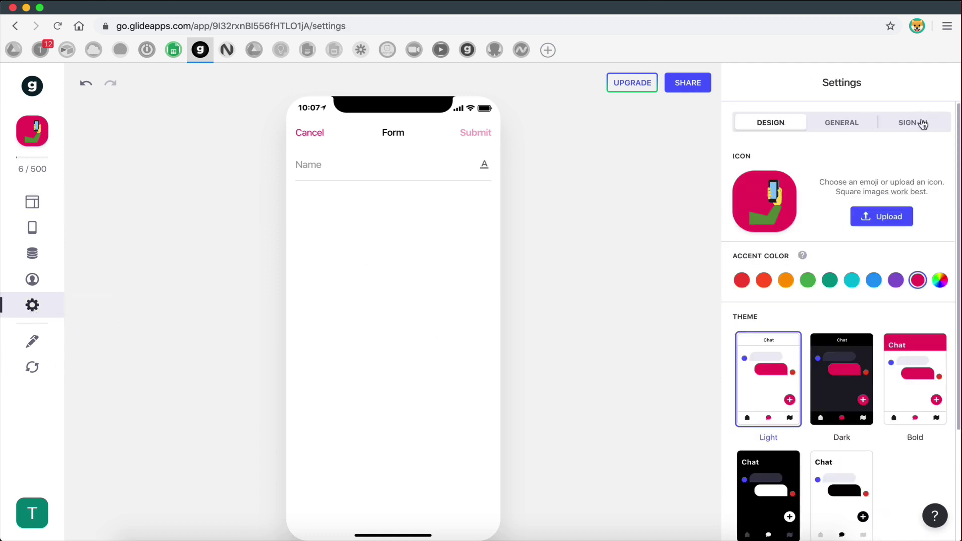
click(920, 123)
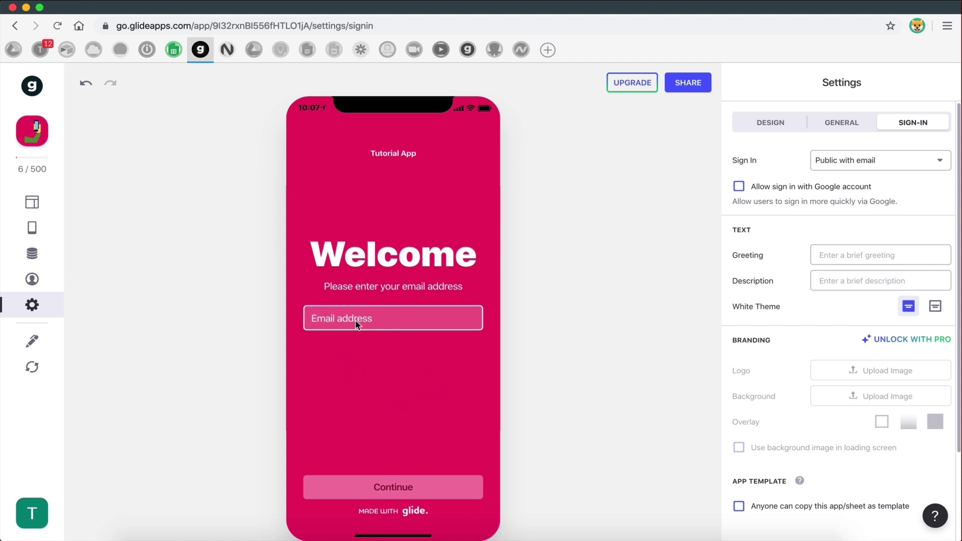
click(32, 202)
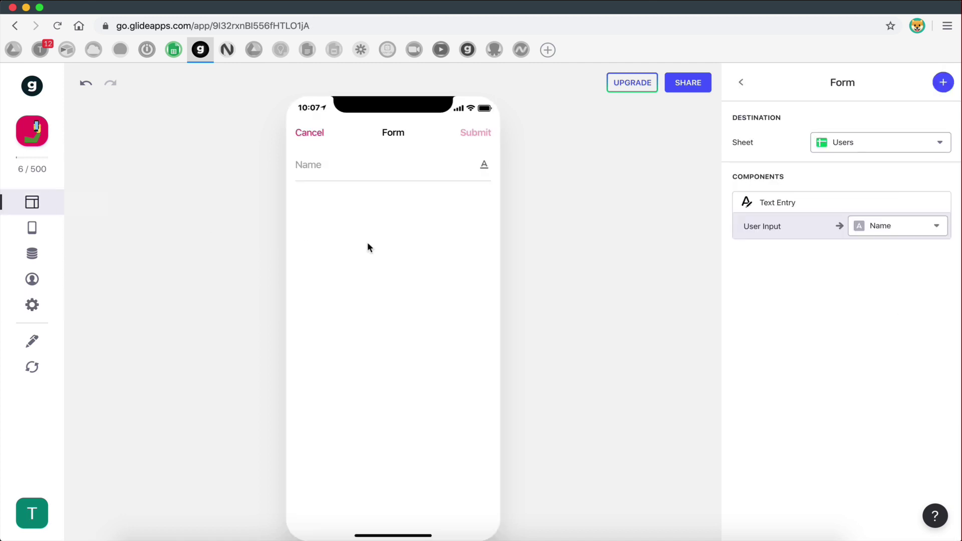
click(943, 83)
scroll(795, 459, down, 6)
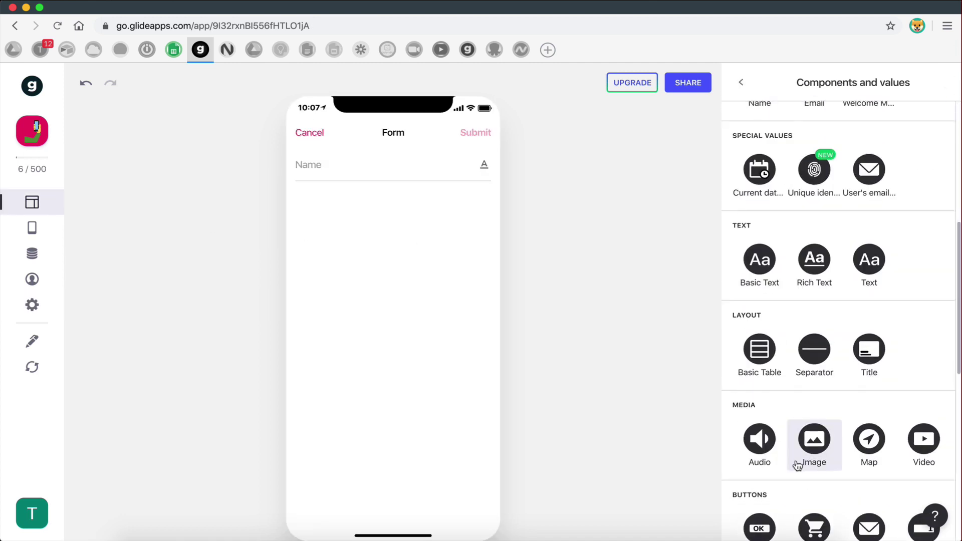
click(872, 175)
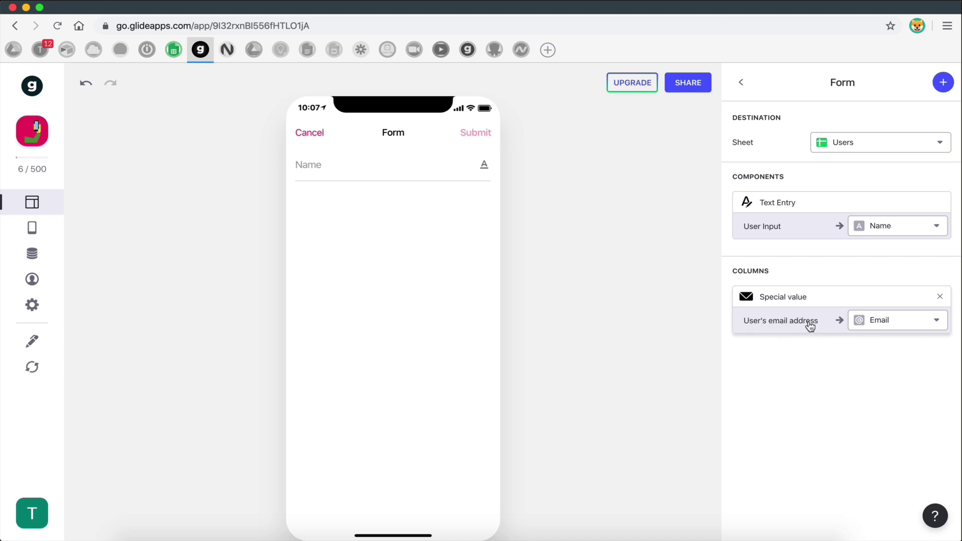
click(174, 50)
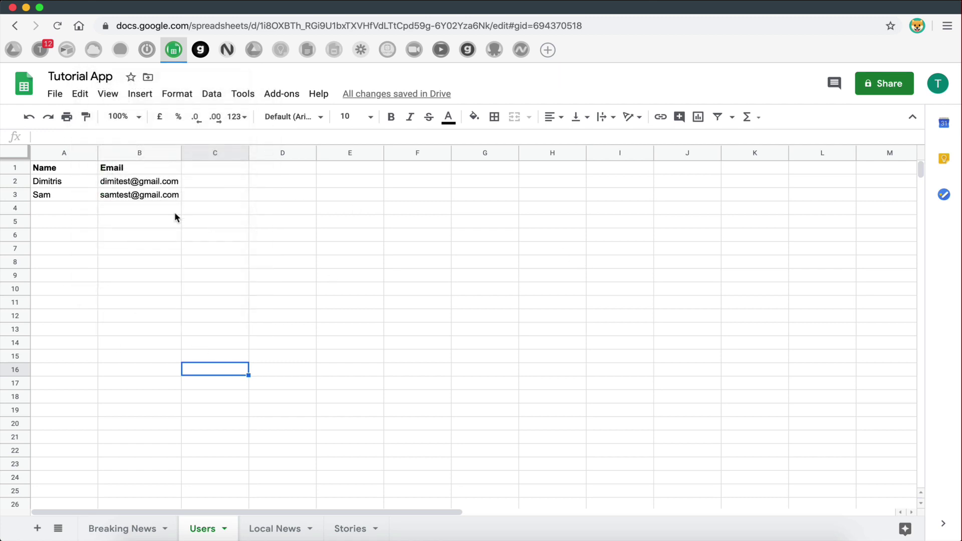
- Inspect empty row 4 and cell B4 in the Users sheet, switching back to Glide afterwards
click(125, 213)
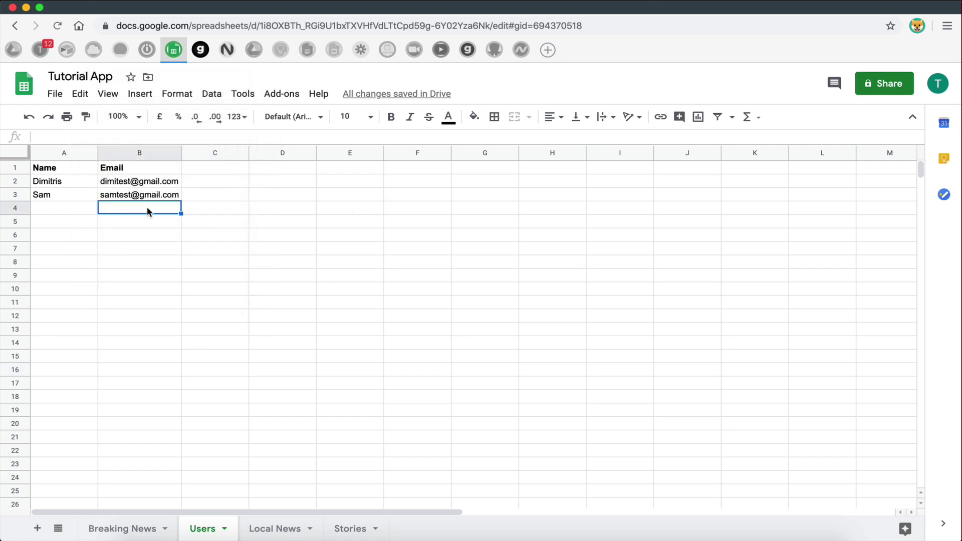
click(200, 49)
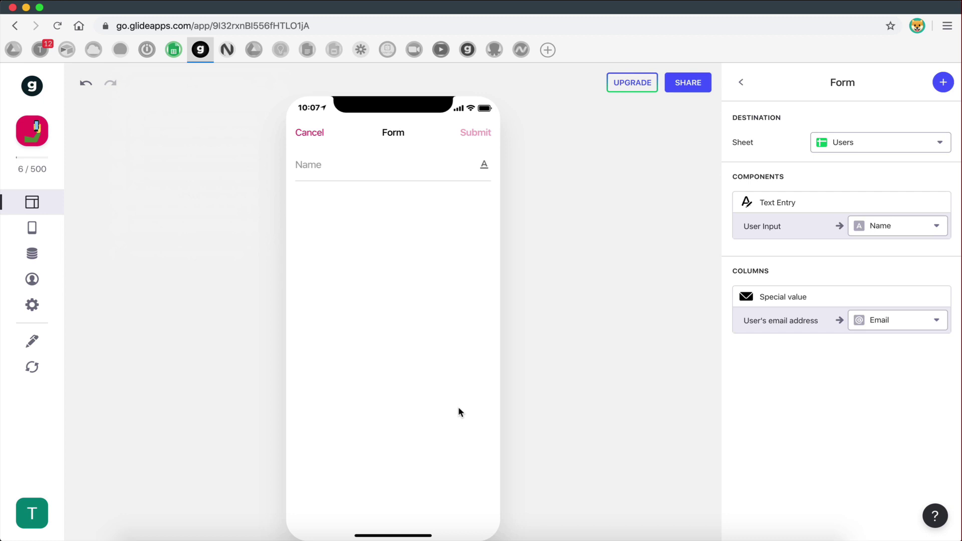
click(174, 50)
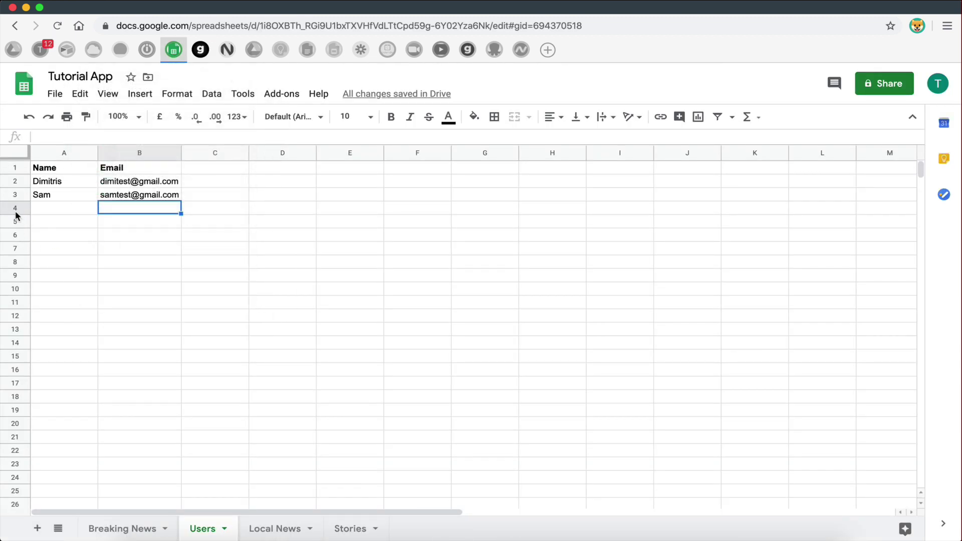
click(15, 208)
click(18, 223)
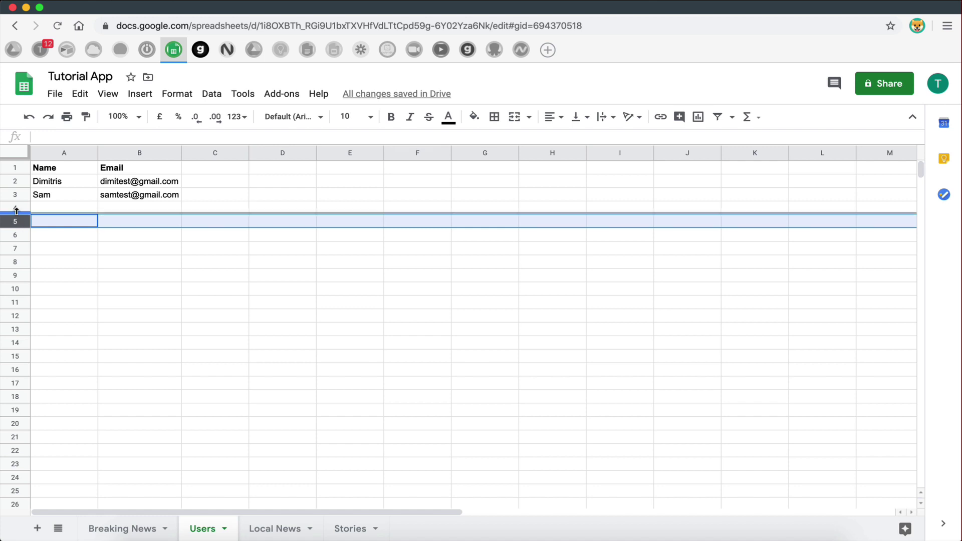
click(15, 207)
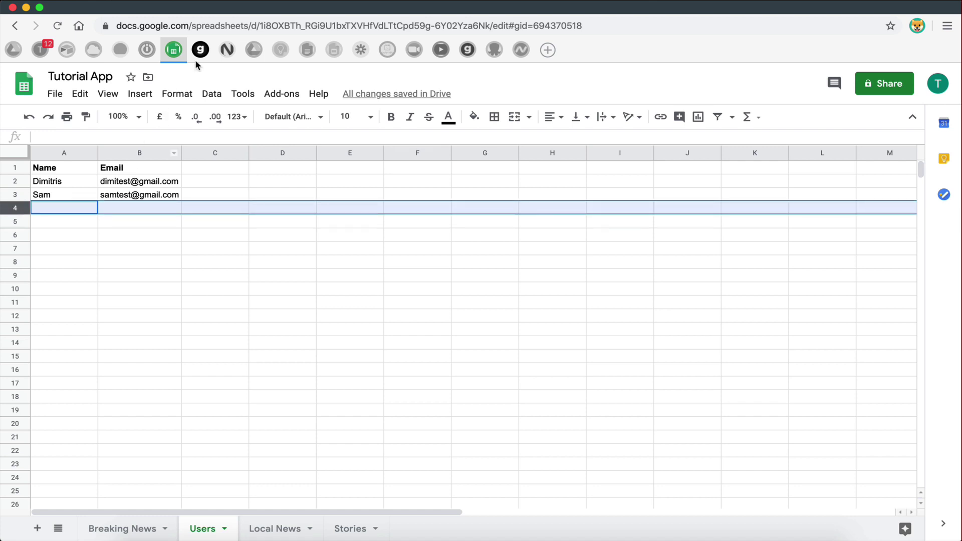
click(200, 50)
click(171, 50)
click(200, 50)
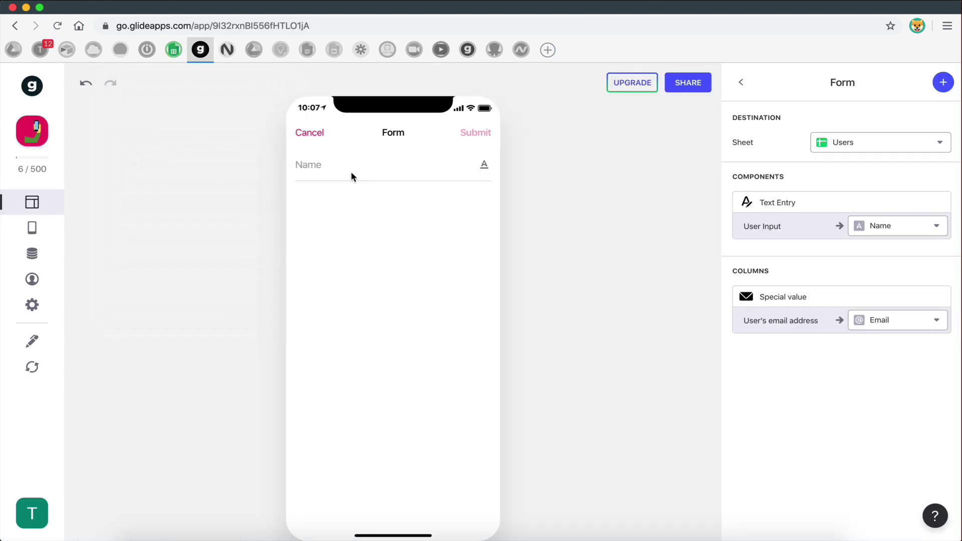
- Try the form's Name field, then bring up the Tutorial App spreadsheet's Users sheet
click(338, 171)
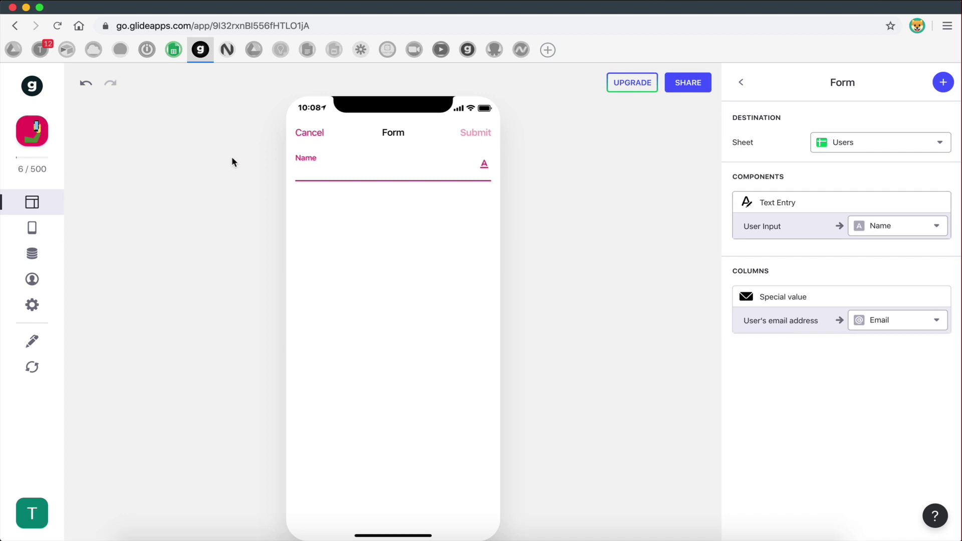
click(173, 49)
click(479, 269)
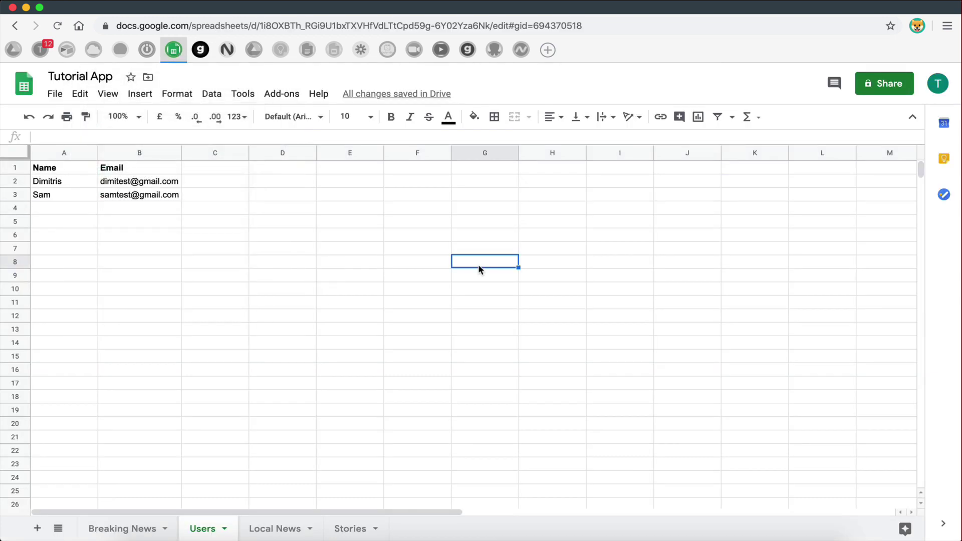
- Highlight the second user's row 3 name and email in the Users sheet, then return to Glide
click(137, 196)
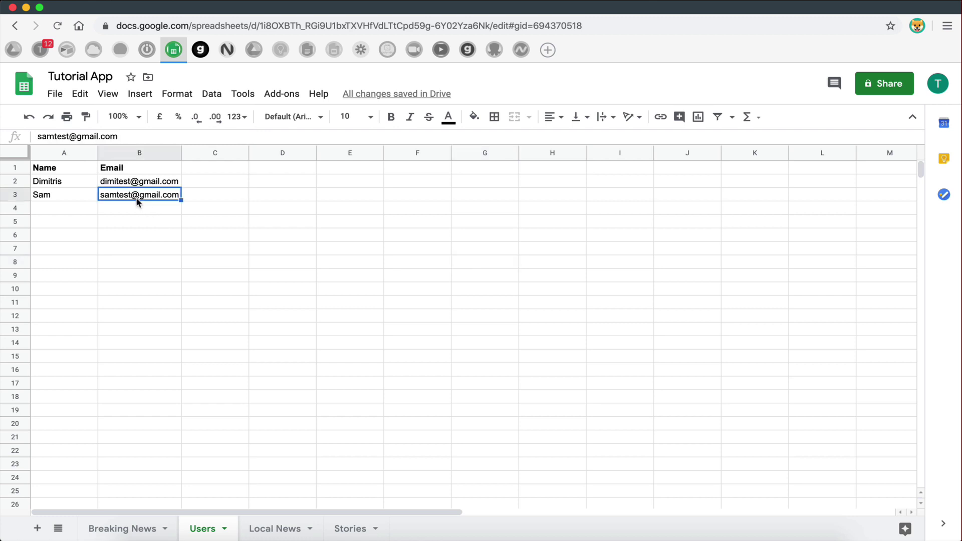
shift+click(93, 195)
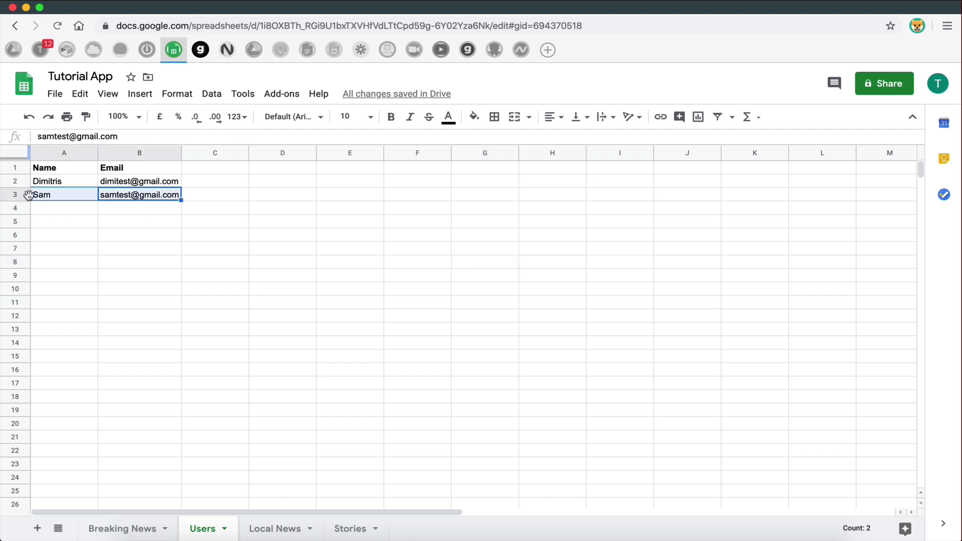
click(85, 196)
drag(59, 197, 594, 197)
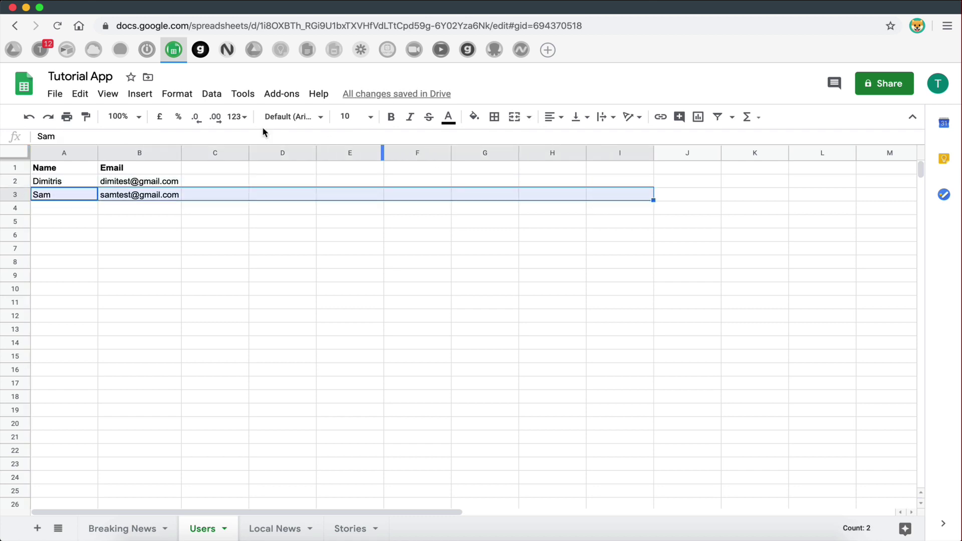
mouse_move(200, 50)
click(233, 178)
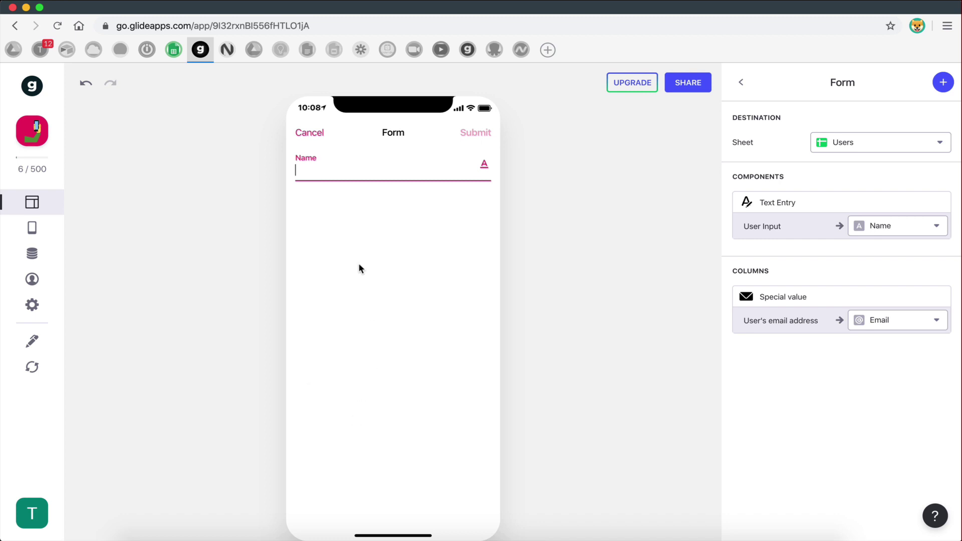
- Test the form by typing sample names into its Name field
text(Dimitris)
key(super+a)
key(BackSpace)
text(James)
- Clear the preview-as user email, then reopen the Create Account form's Name field
click(32, 279)
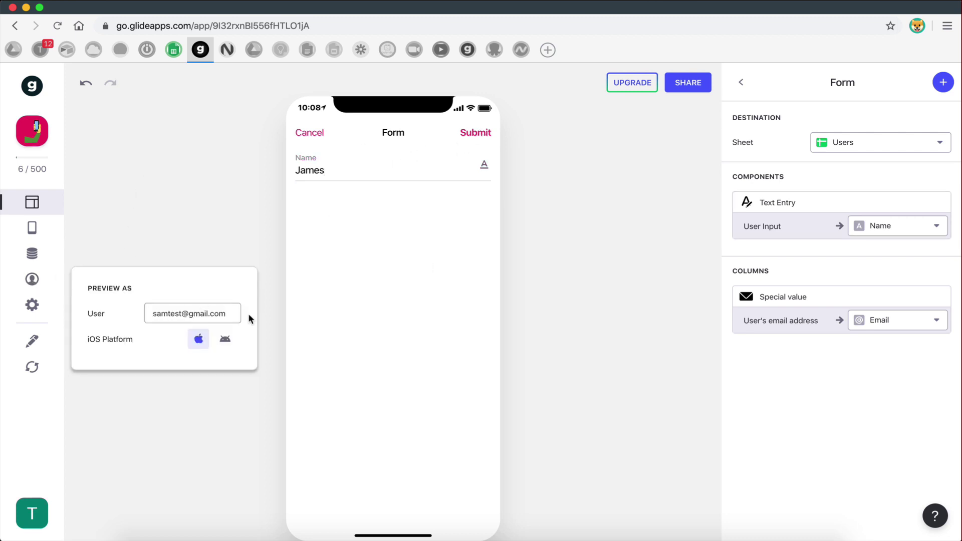
click(236, 313)
key(super+a)
key(BackSpace)
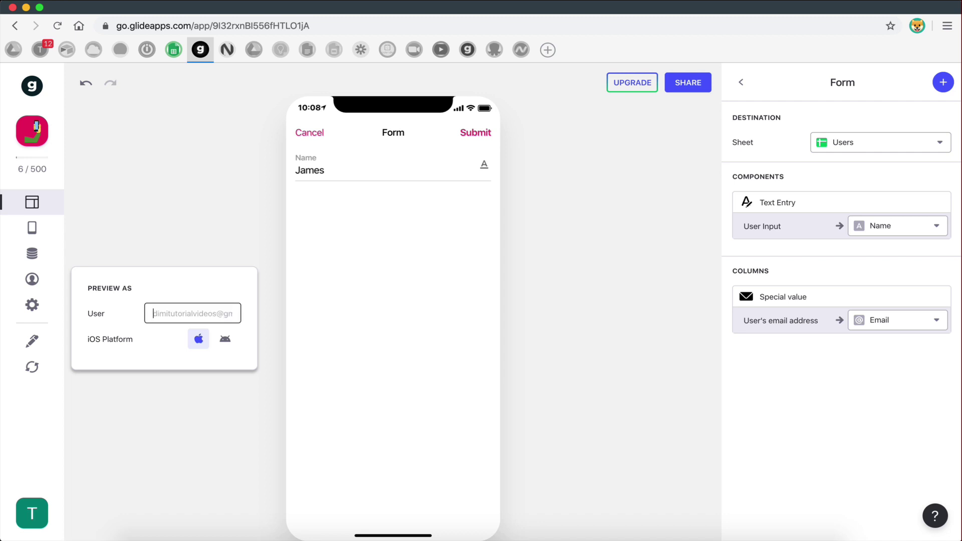
click(222, 210)
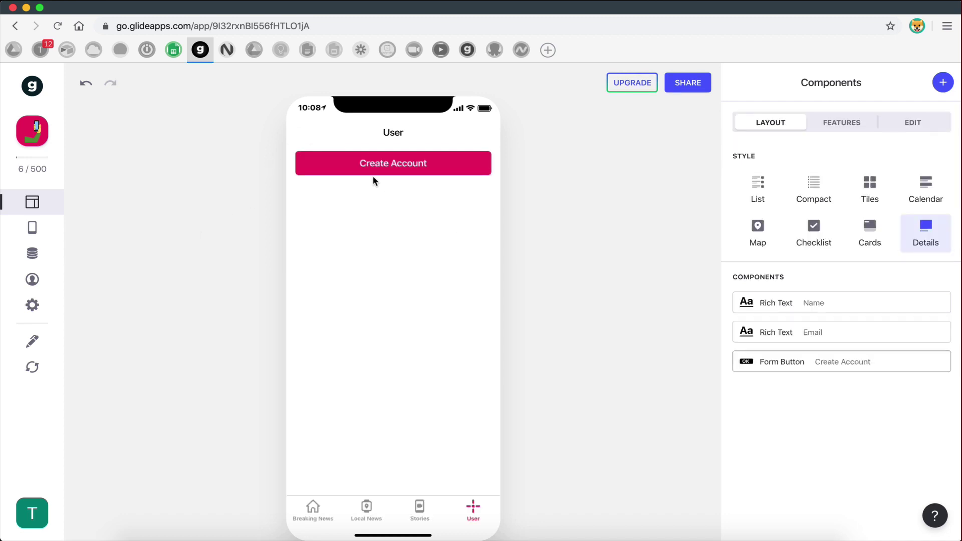
click(380, 167)
click(337, 166)
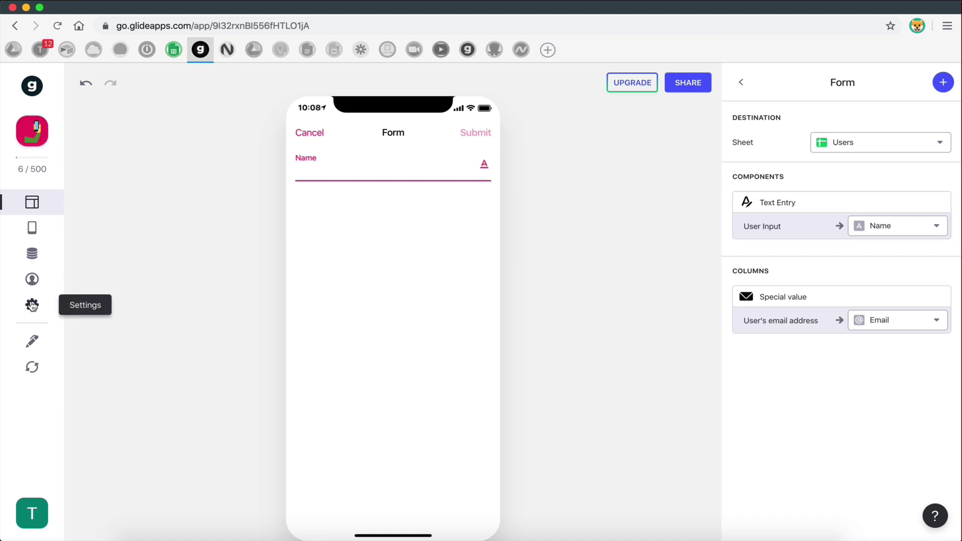
- Recheck the preview-as setting, then inspect empty row 4 and cell B4 in the Users sheet
click(31, 280)
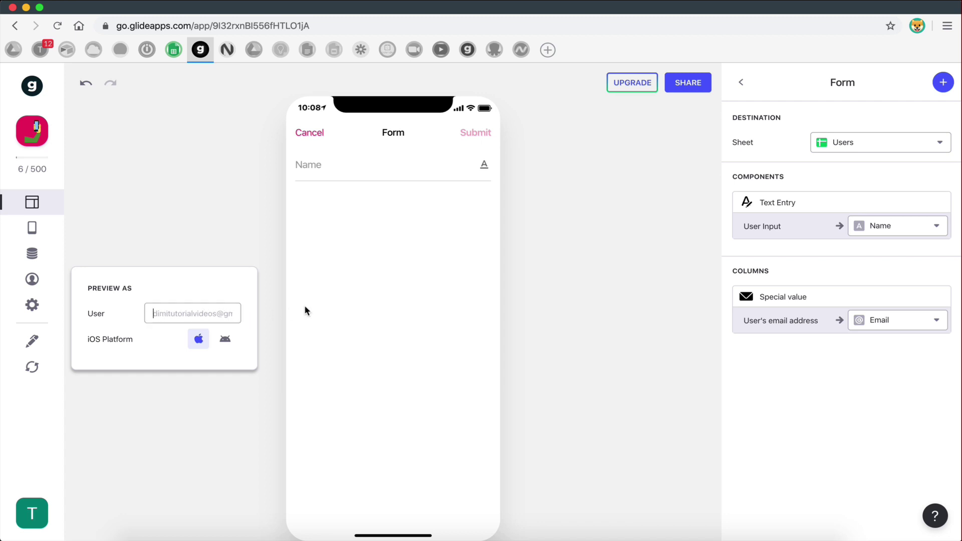
click(327, 306)
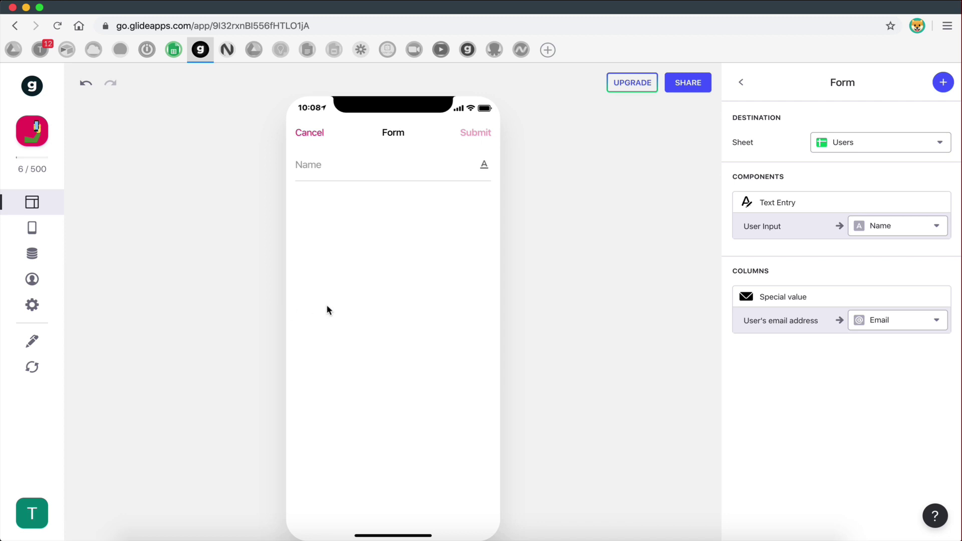
click(333, 167)
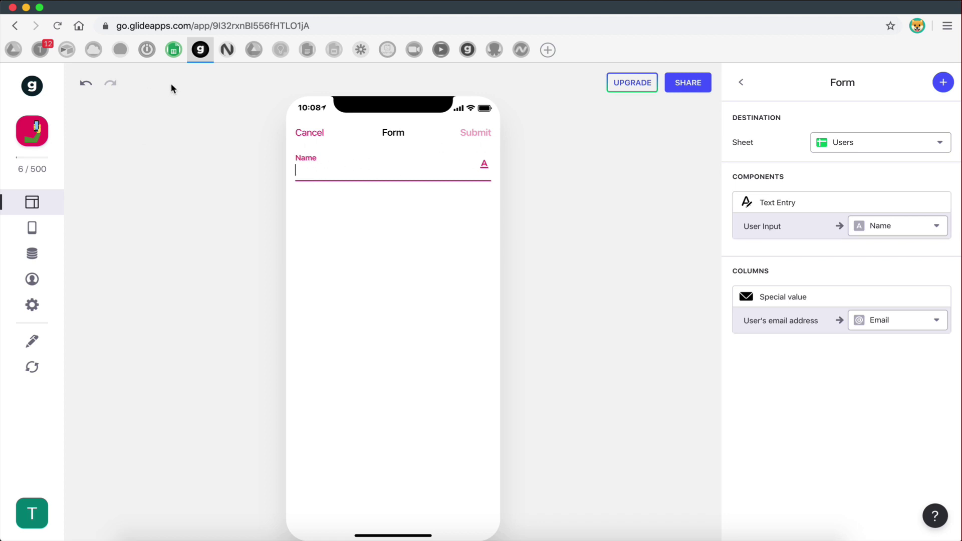
mouse_move(173, 49)
click(125, 202)
click(119, 226)
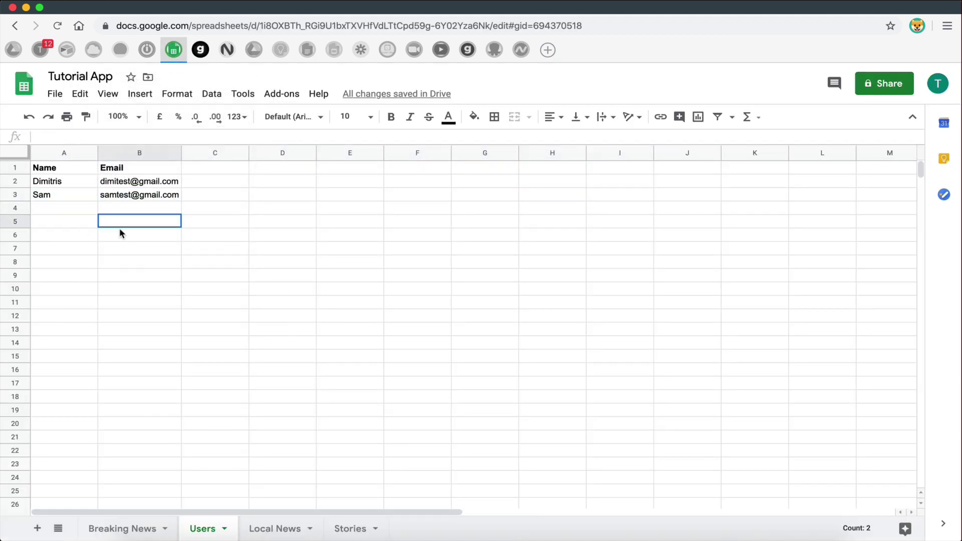
click(49, 211)
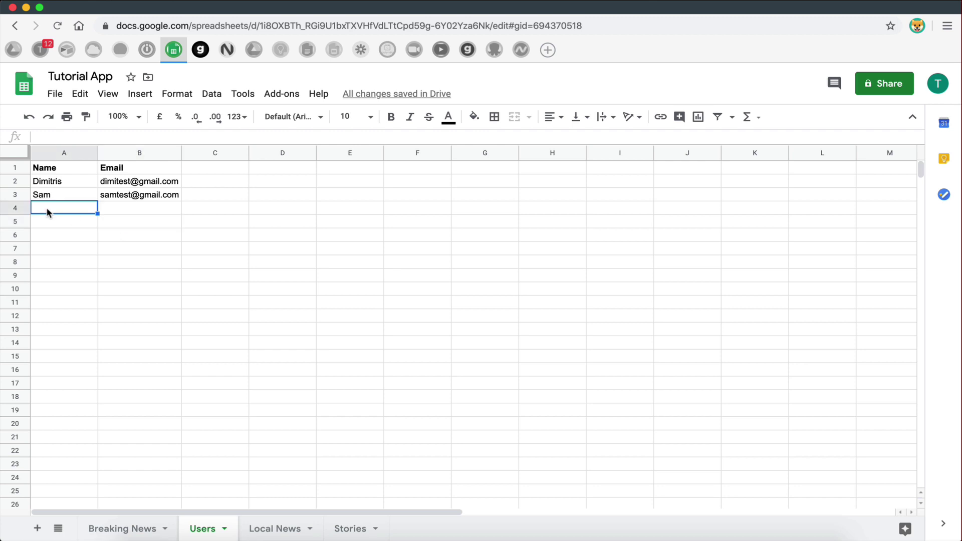
click(166, 211)
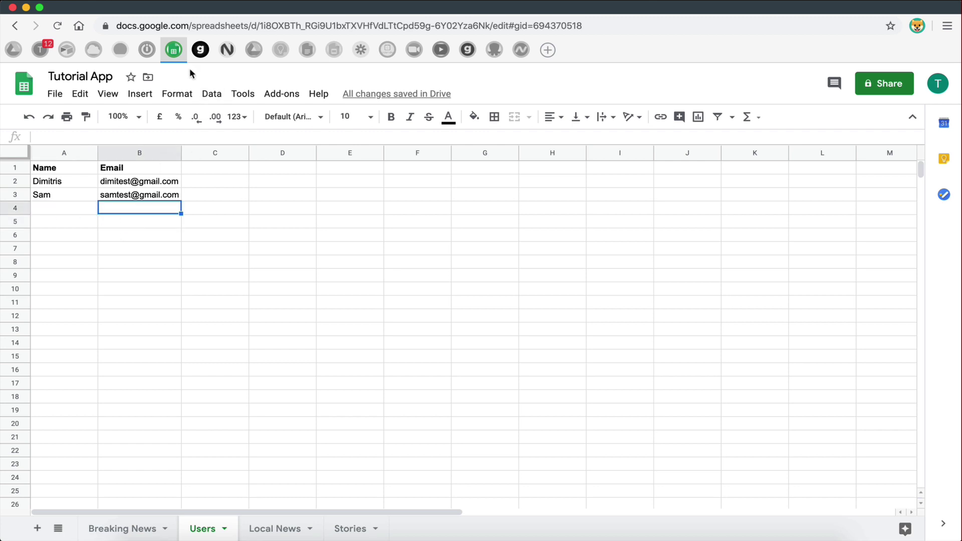
click(200, 50)
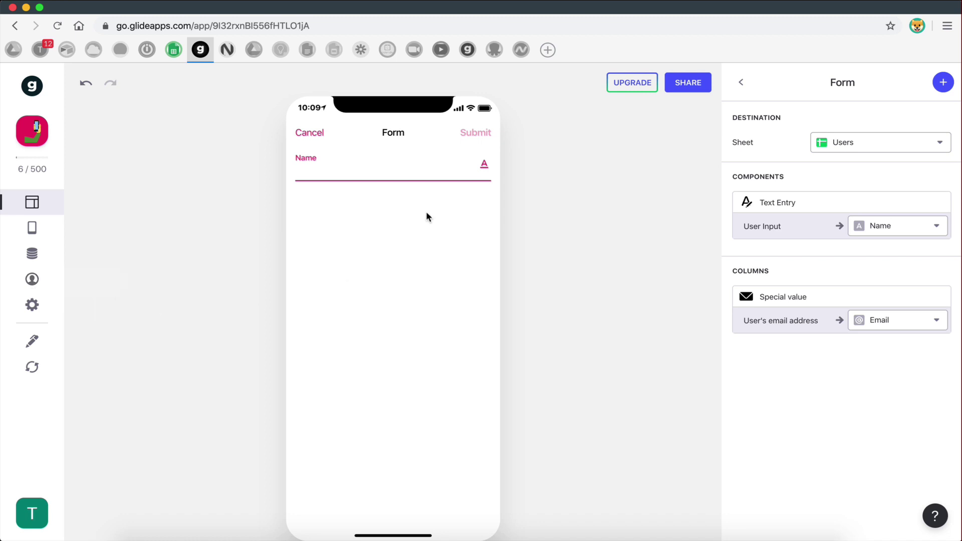
- Submit a new account named Dimitris2 through the form and look at the Users sheet
click(385, 167)
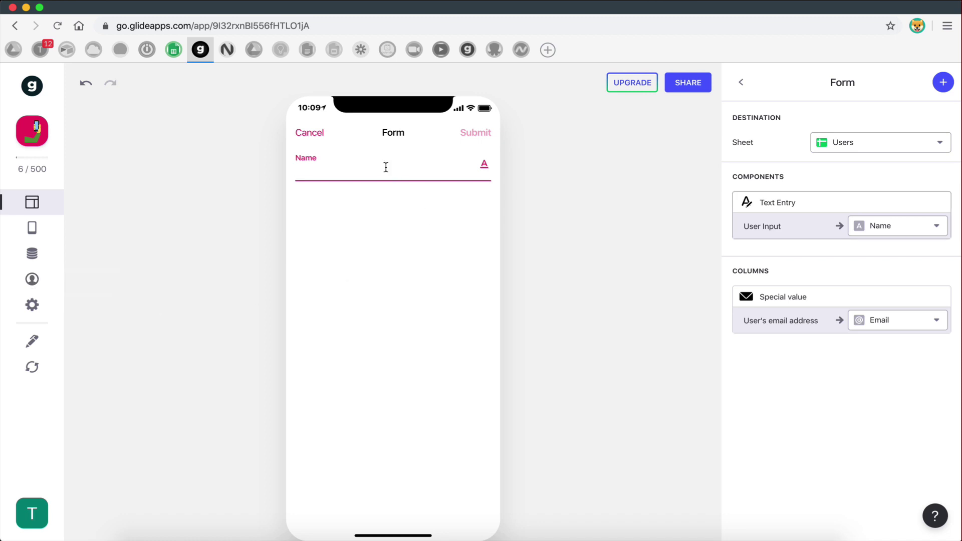
text(Dimitris2)
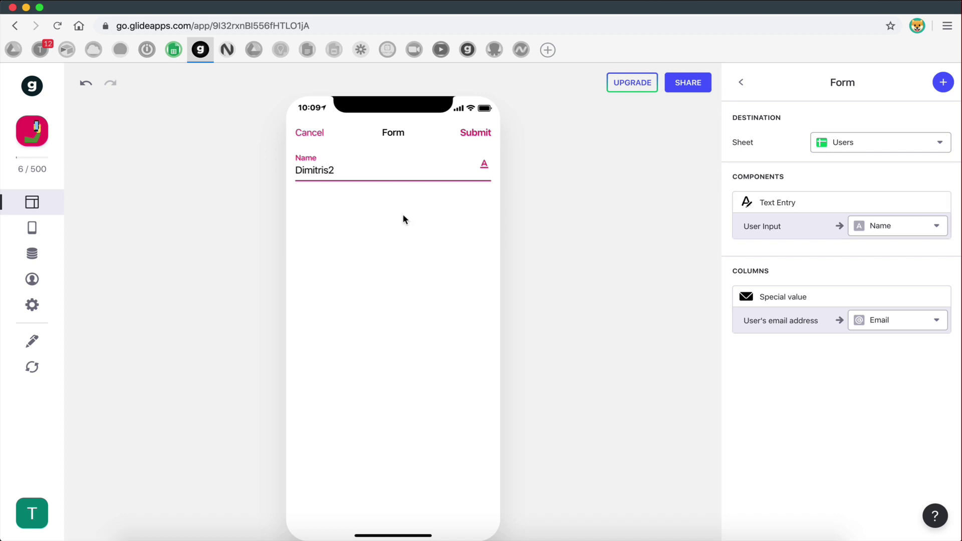
click(474, 133)
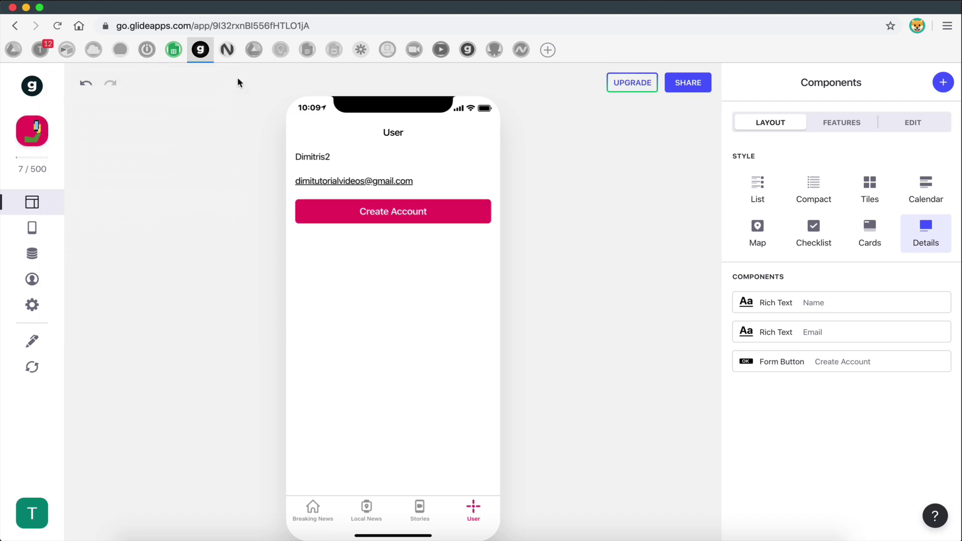
click(174, 54)
click(241, 346)
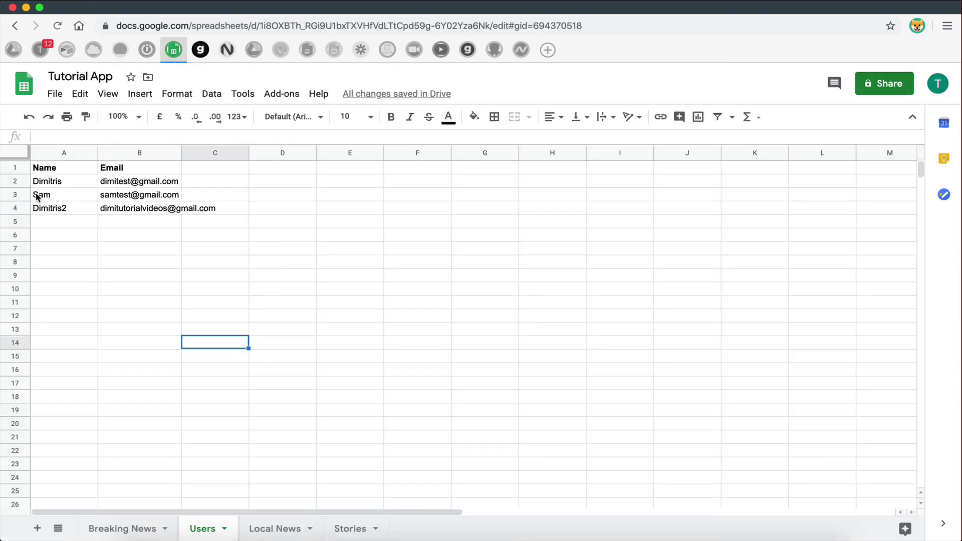
- Widen column B so Dimitris2's email in B4 fits, then go back to Glide
click(51, 210)
drag(52, 210, 164, 208)
drag(181, 152, 248, 153)
click(195, 238)
click(165, 210)
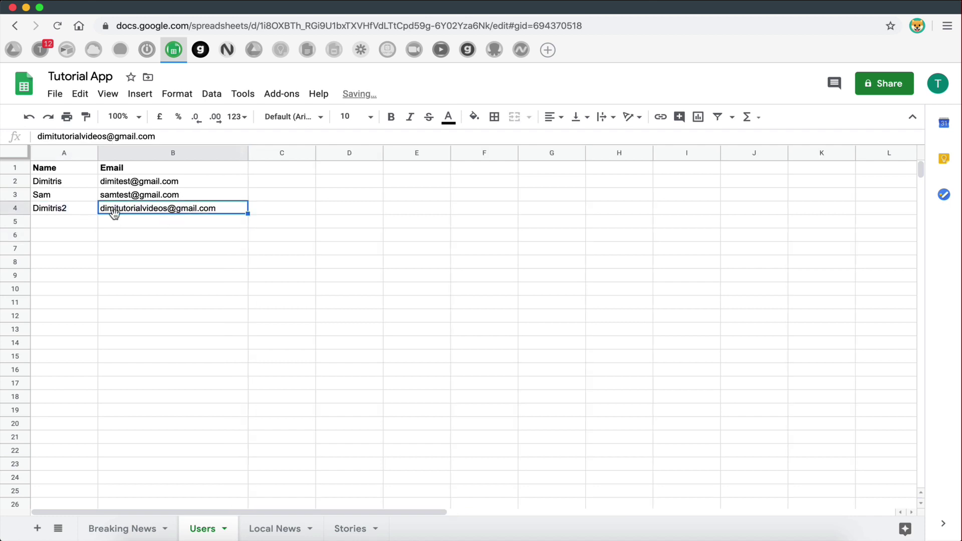
click(200, 50)
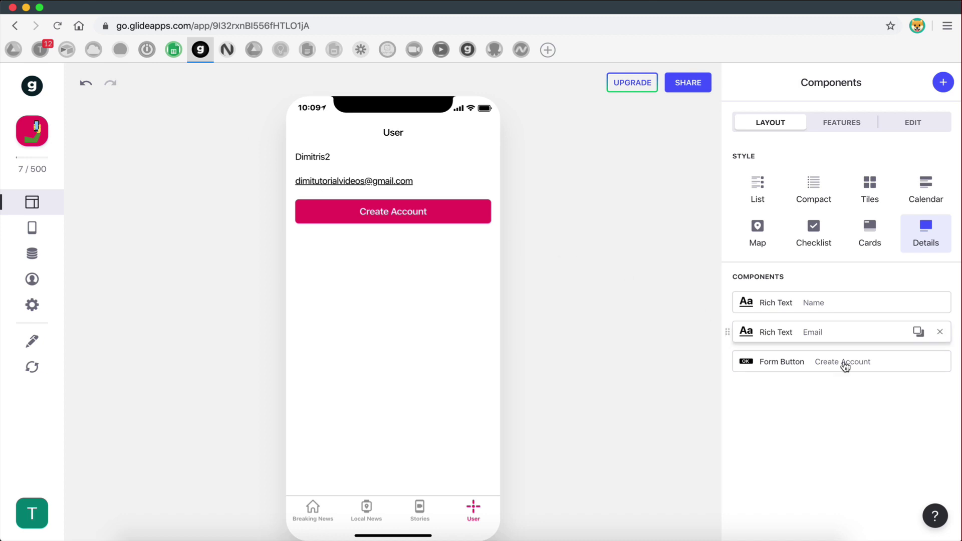
click(813, 304)
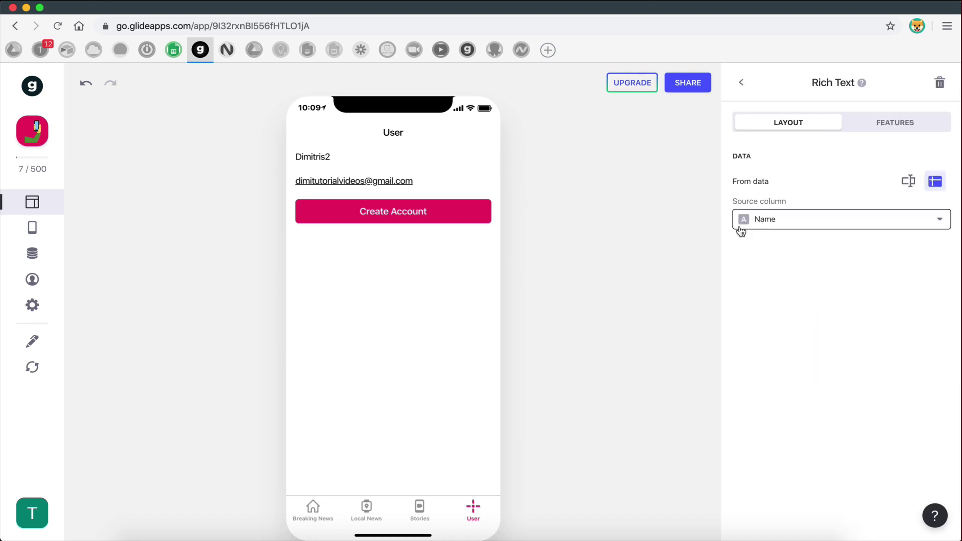
click(741, 81)
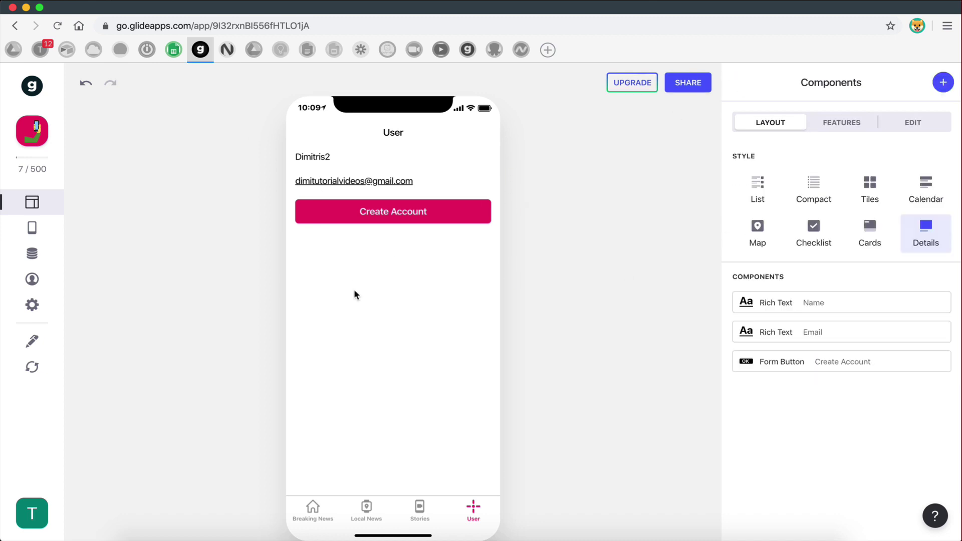
click(174, 50)
click(289, 260)
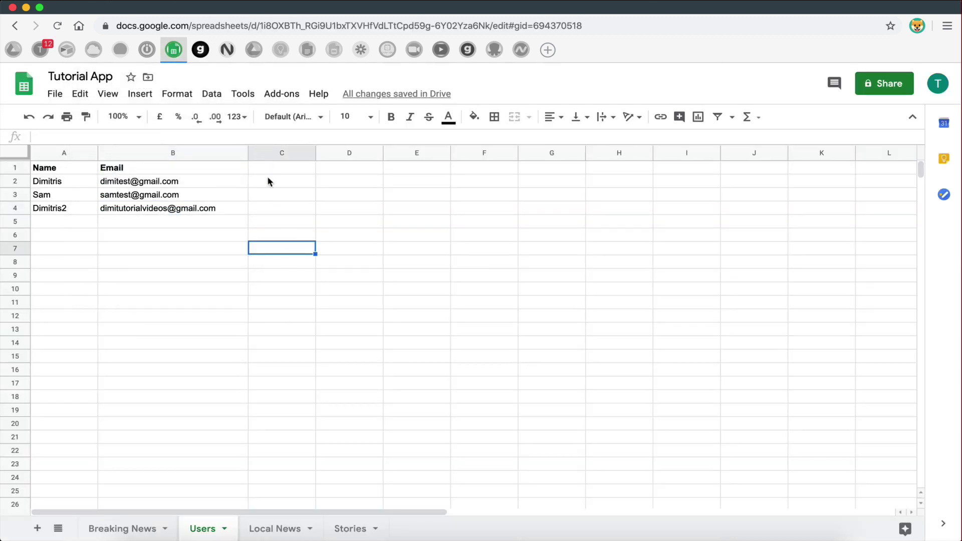
click(201, 50)
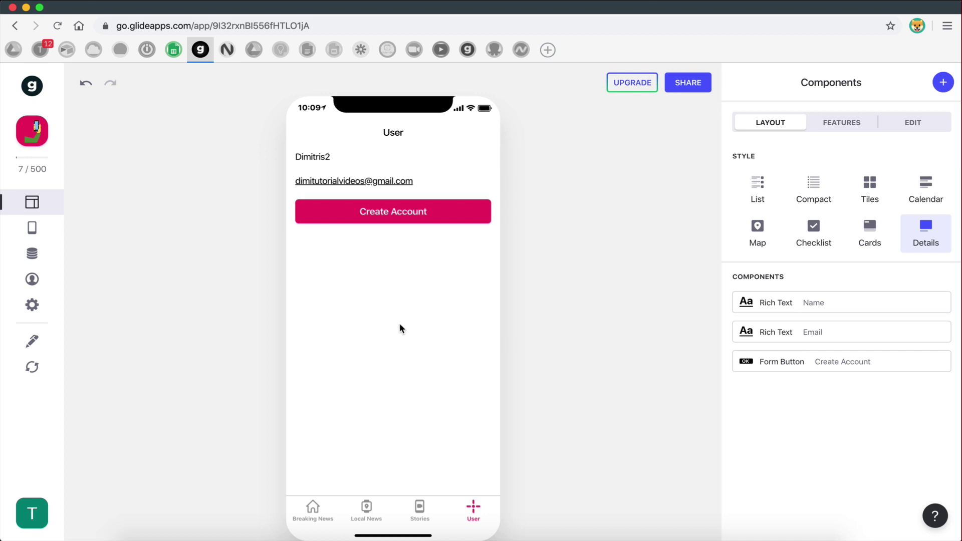
- Review the app's Sign-In settings, then start sharing the app from the Layout view
click(46, 303)
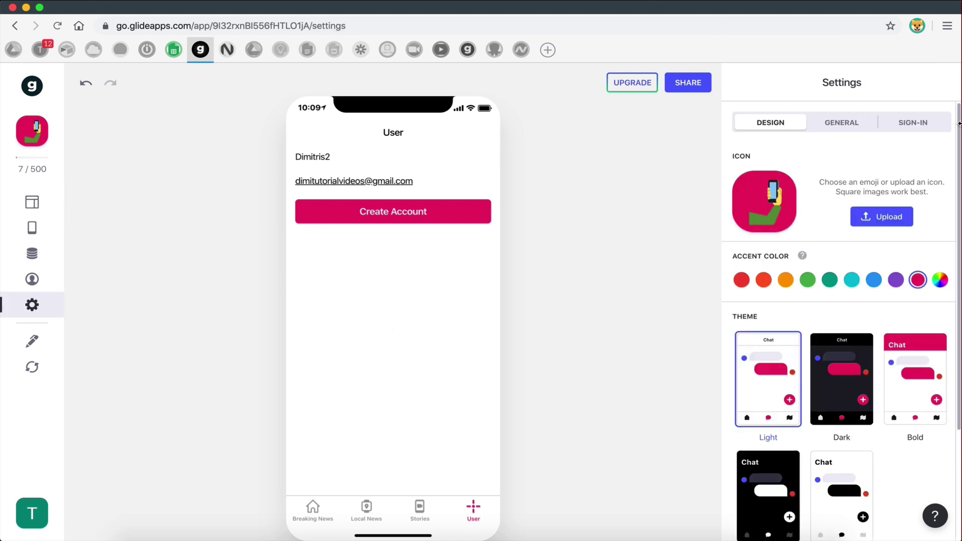
click(917, 123)
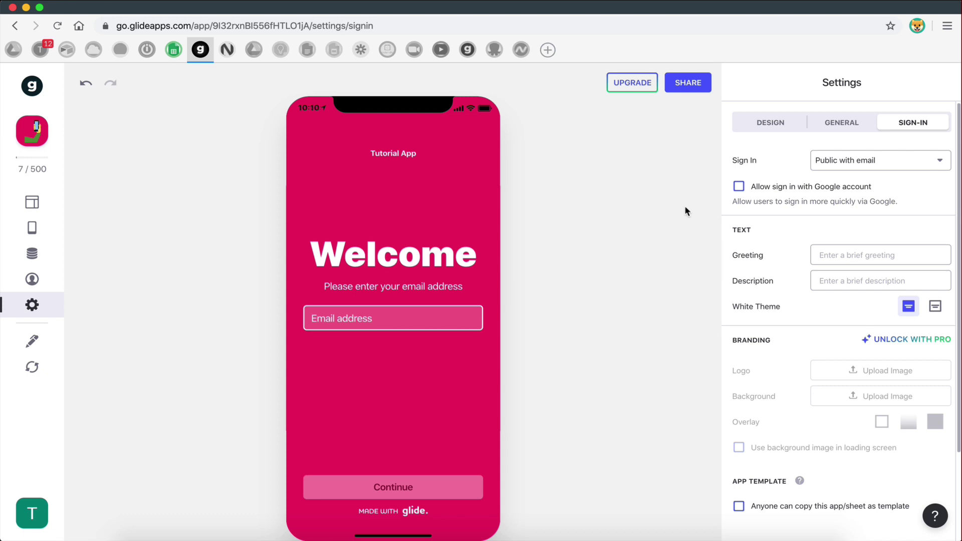
click(34, 203)
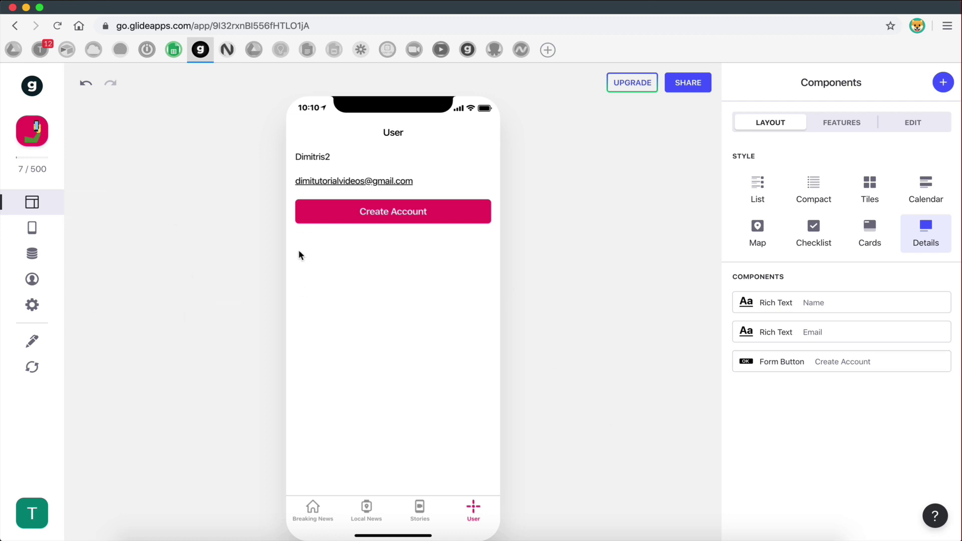
click(686, 94)
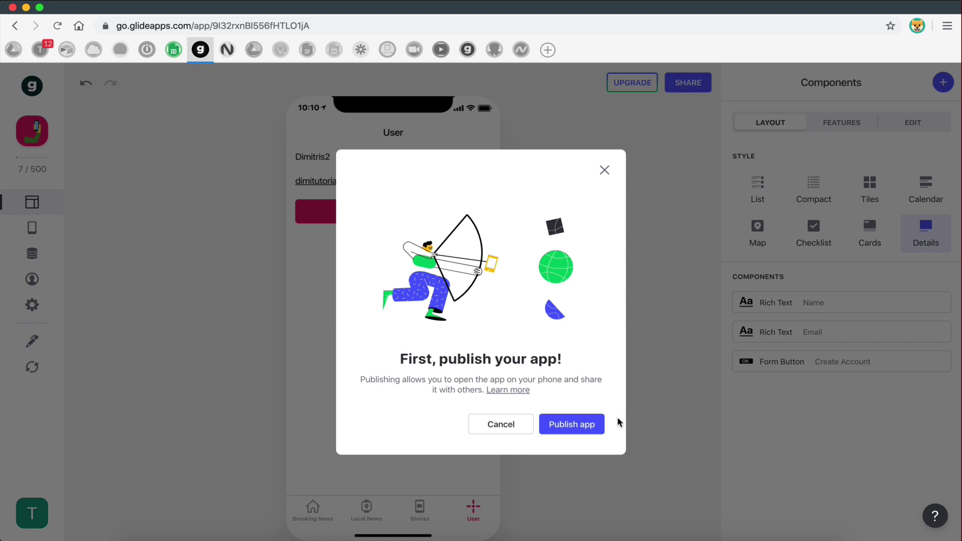
- Dismiss the publish prompt, reopen sharing and publish the app
click(603, 172)
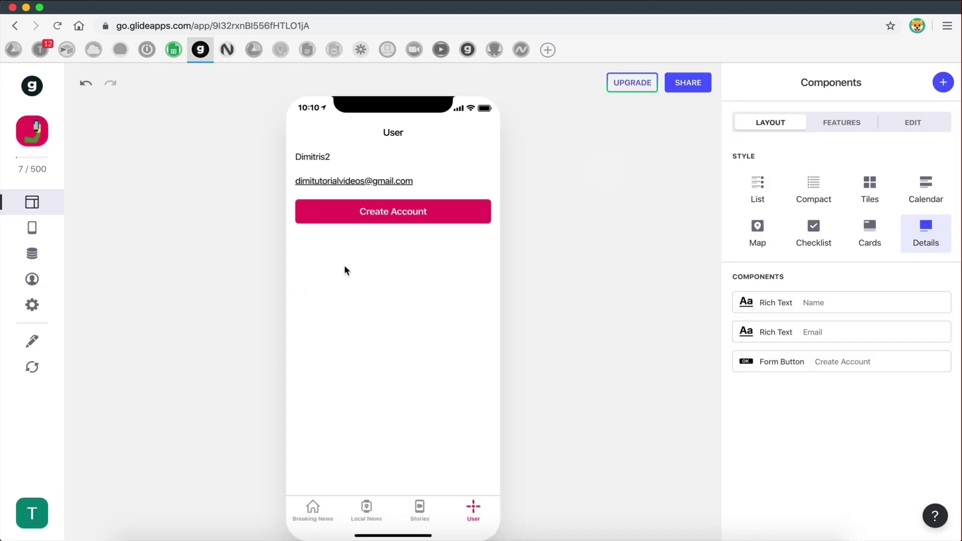
click(688, 89)
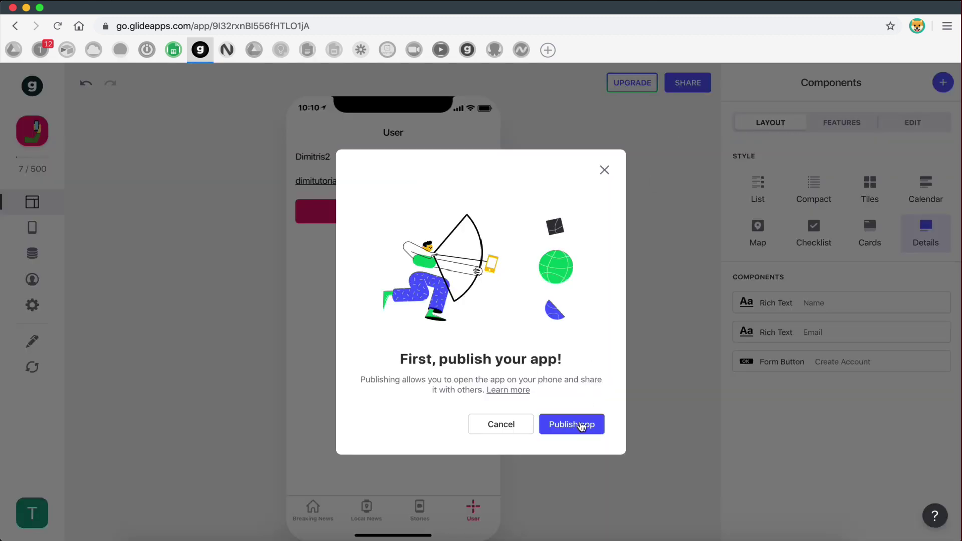
click(581, 425)
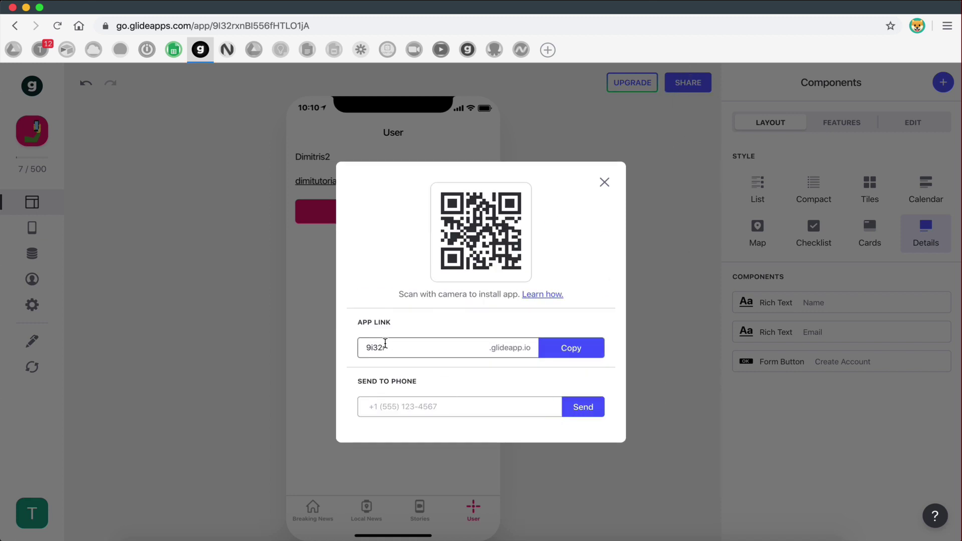
- Rename the app link to diminewsapp.glideapp.io, copy it and close the dialog
drag(366, 347, 451, 346)
click(451, 347)
key(BackSpace)
key(BackSpace)
key(BackSpace)
key(BackSpace)
text(newsapp)
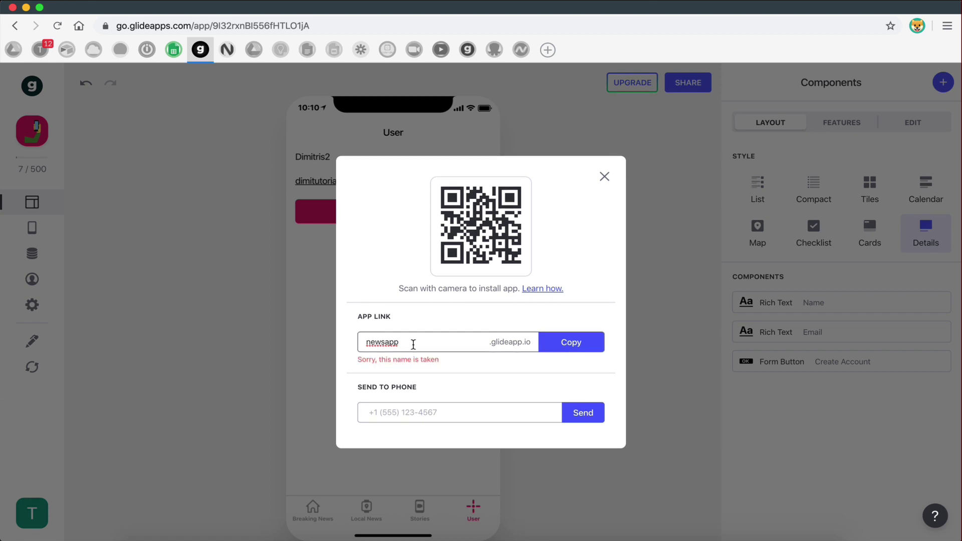
key(BackSpace)
key(BackSpace)
key(BackSpace)
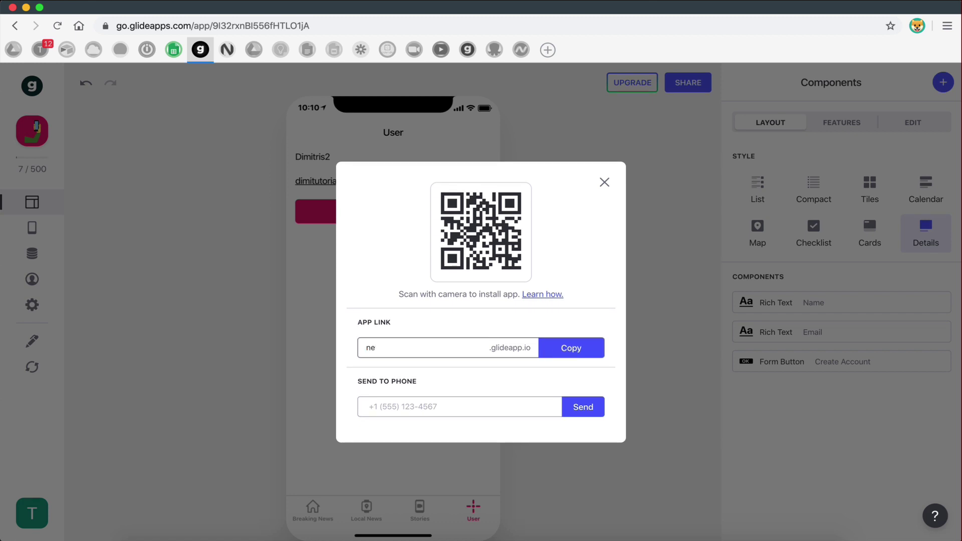
text(ewsapp)
click(560, 356)
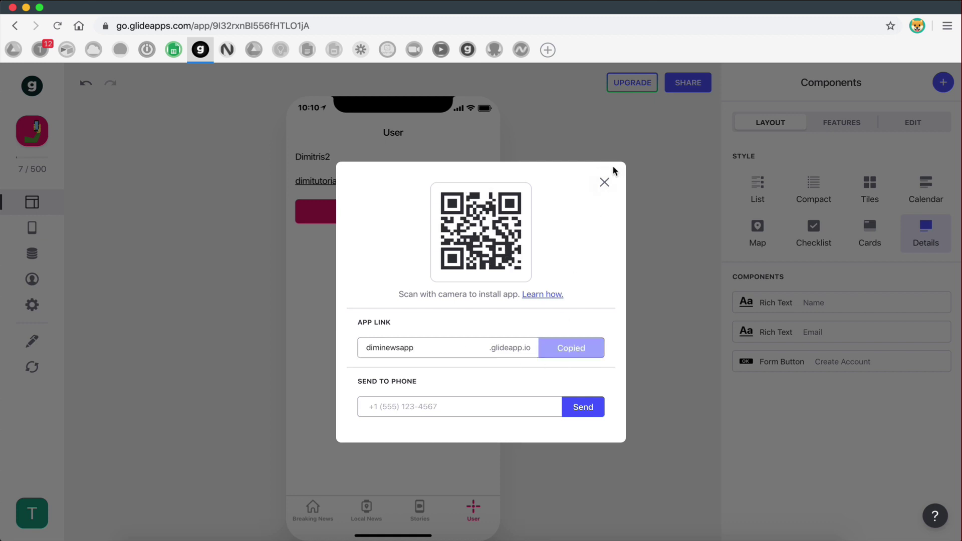
click(603, 180)
click(554, 56)
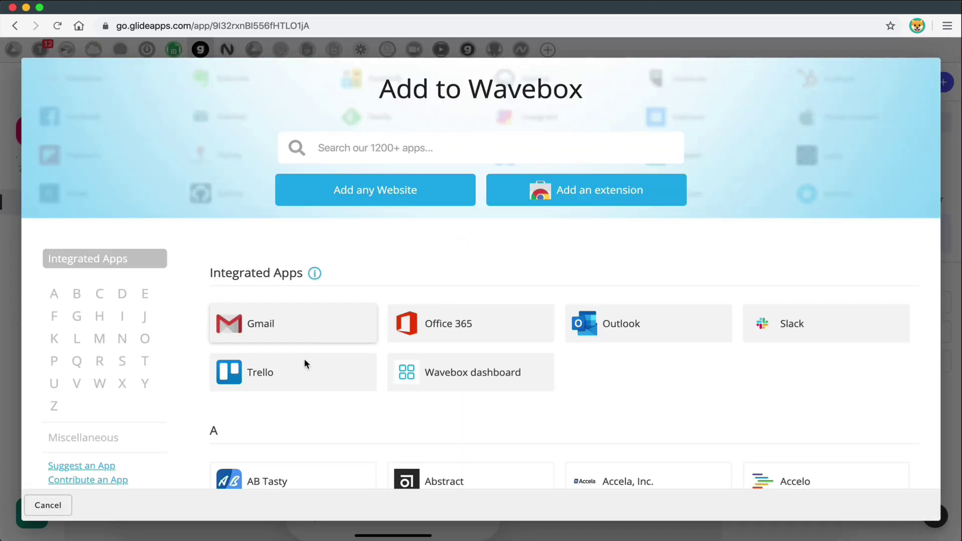
click(373, 193)
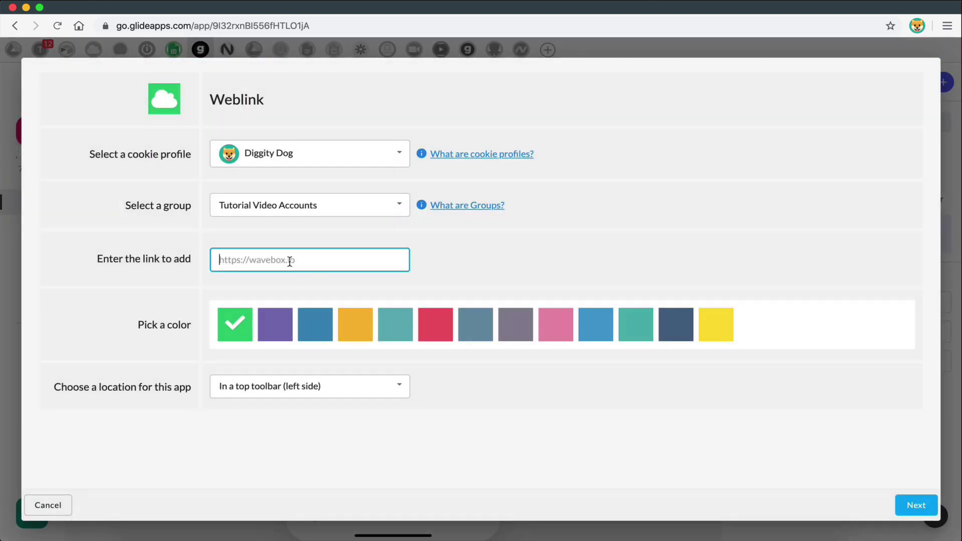
text(www.google.com)
key(Return)
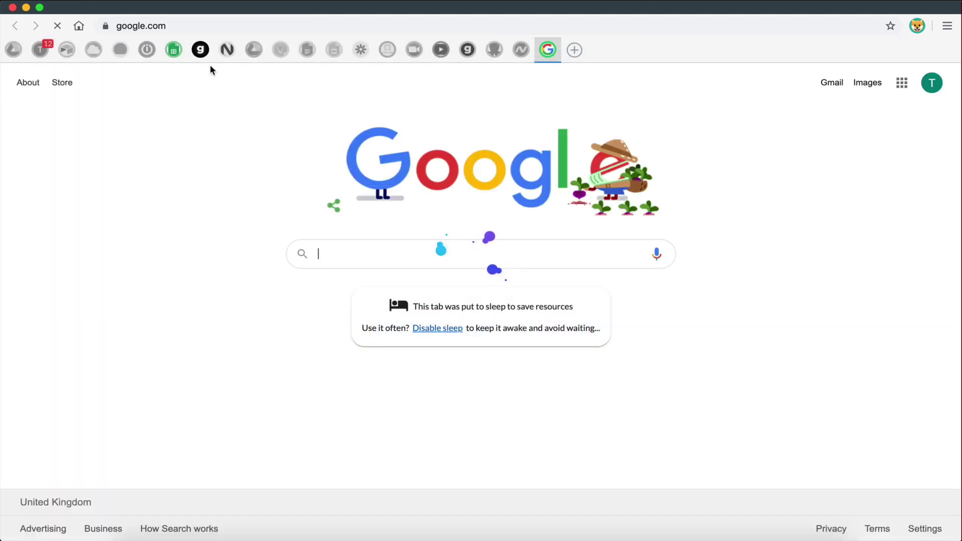
click(185, 31)
key(super+v)
key(Return)
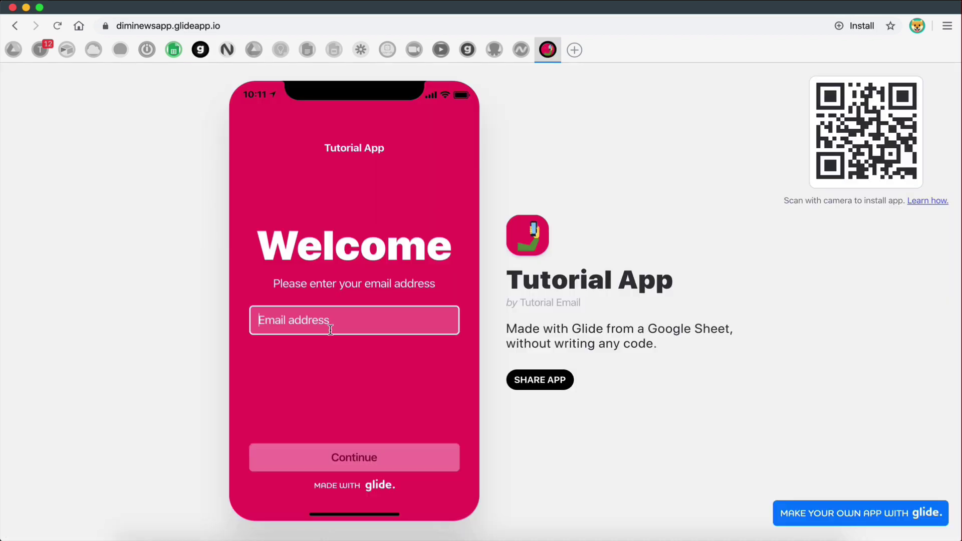
- Add a FakeMail tab and copy its temporary email address
click(575, 50)
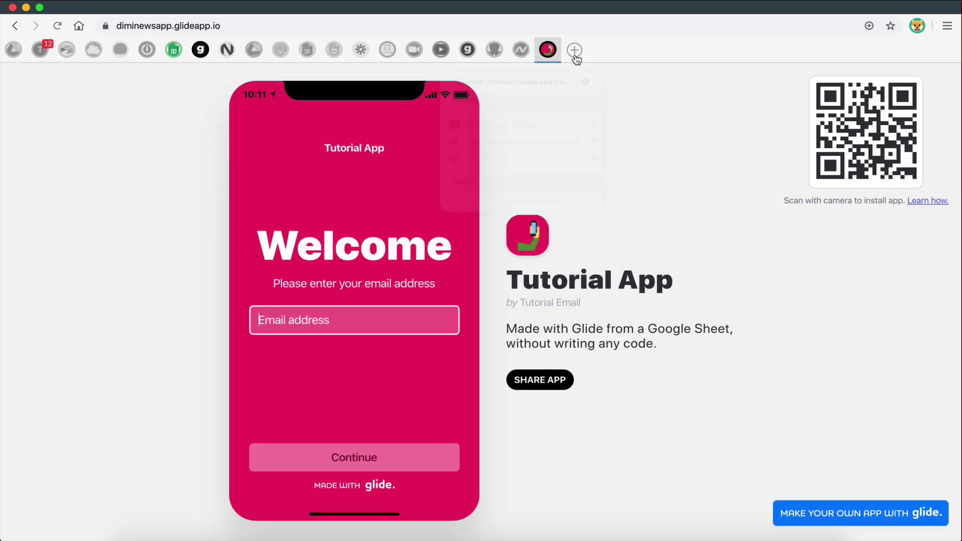
click(576, 50)
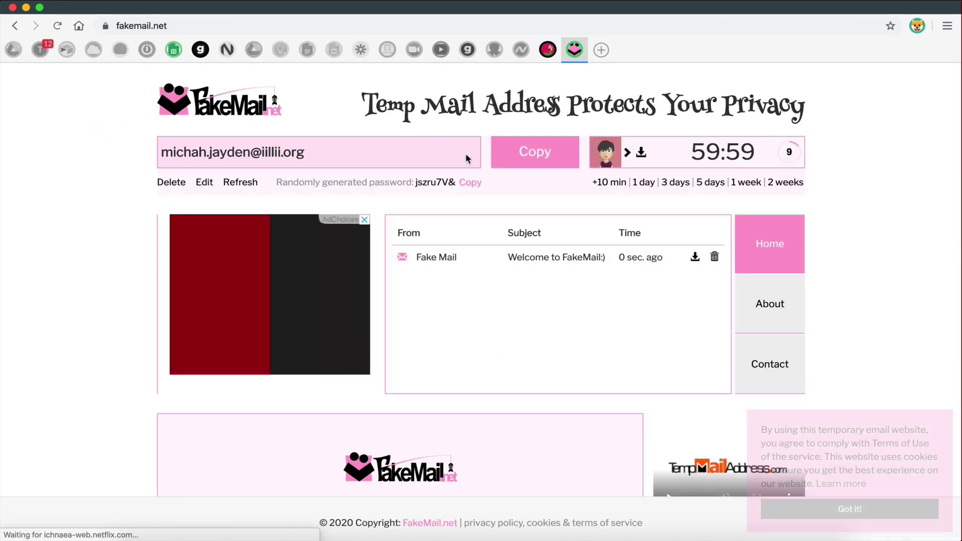
click(544, 156)
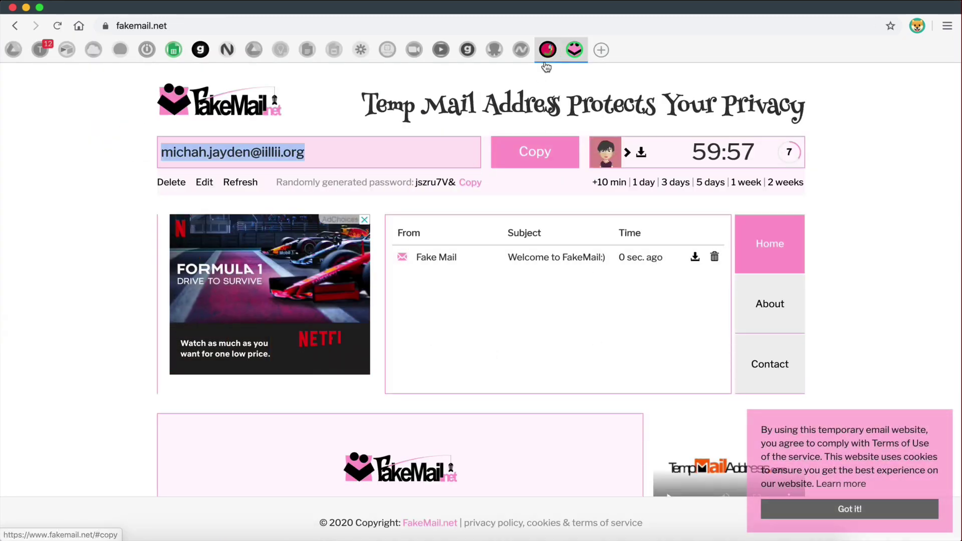
- Paste the temporary address into the app's Email field and request a sign-in pin
click(548, 50)
click(299, 323)
key(super+v)
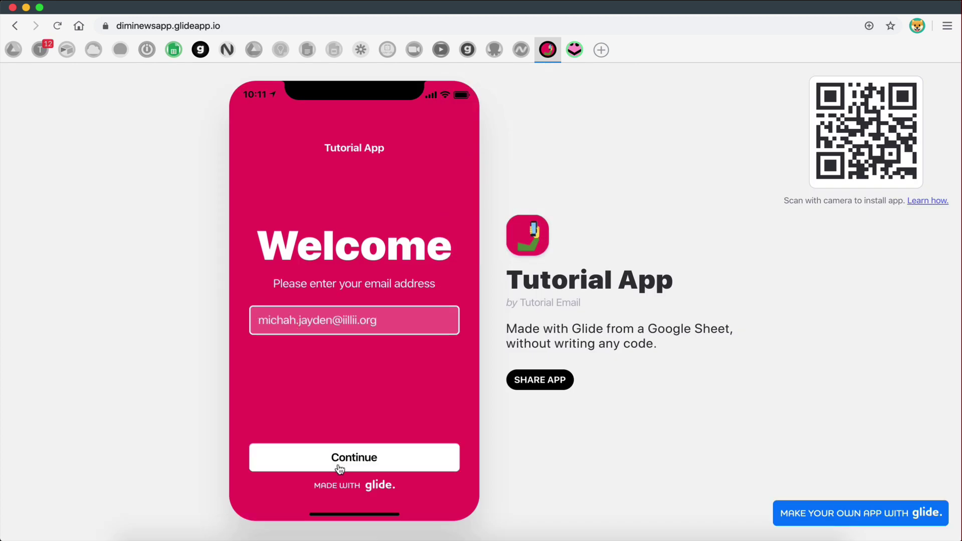
click(339, 468)
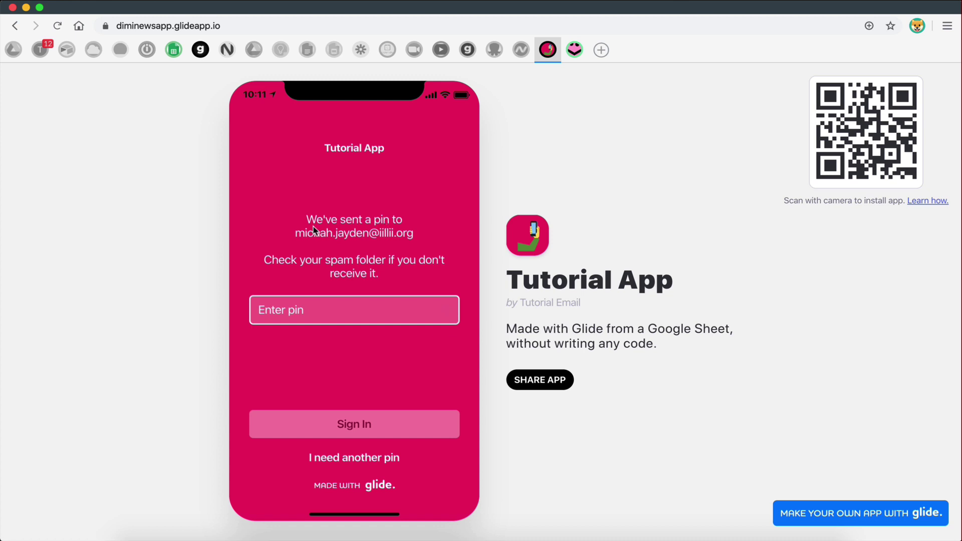
- Open the Tutorial App email in FakeMail and copy the sign-in pin
click(574, 50)
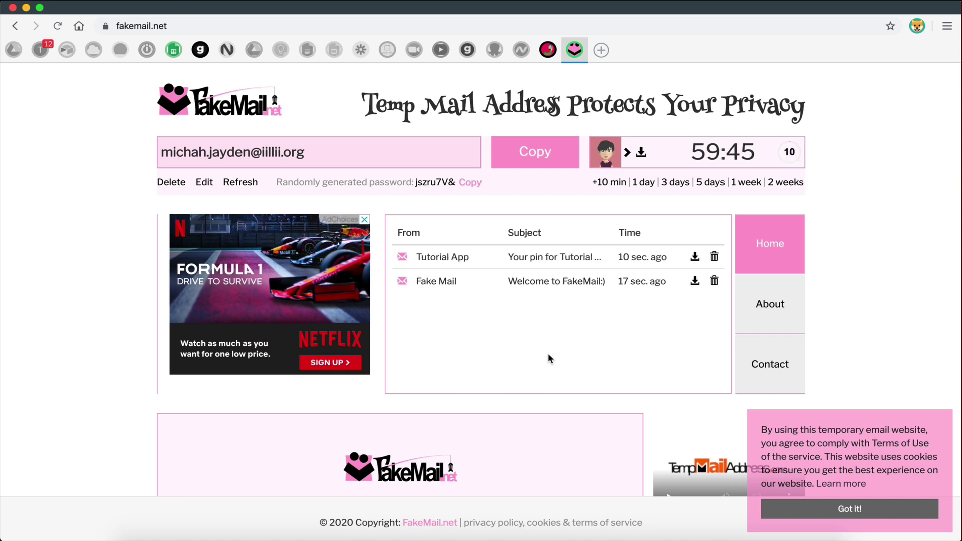
click(451, 258)
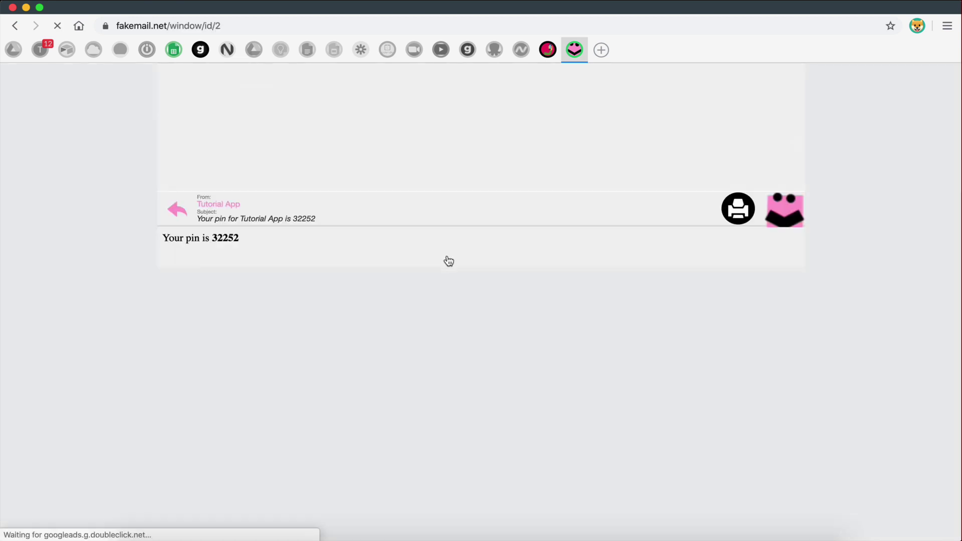
double_click(226, 239)
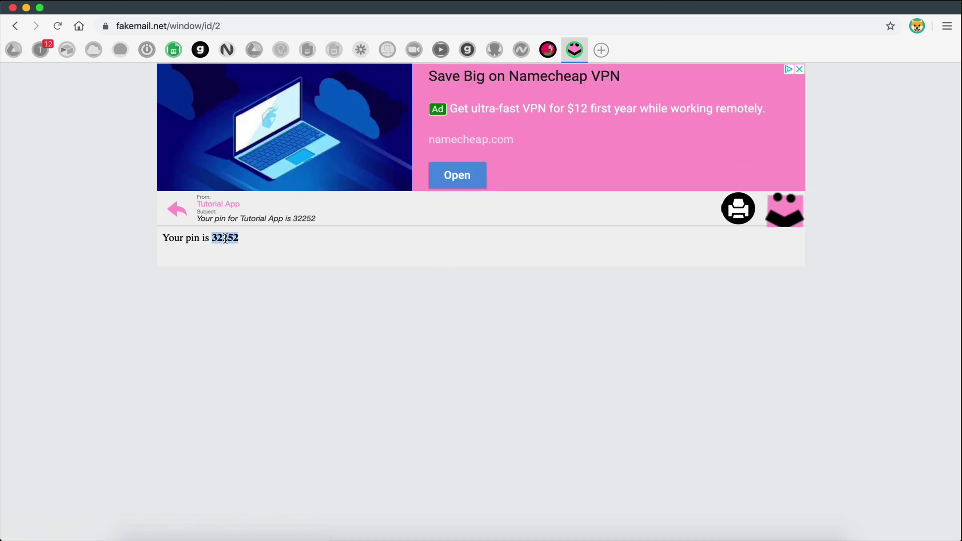
- Paste the pin into the app's pin field and sign in
click(548, 49)
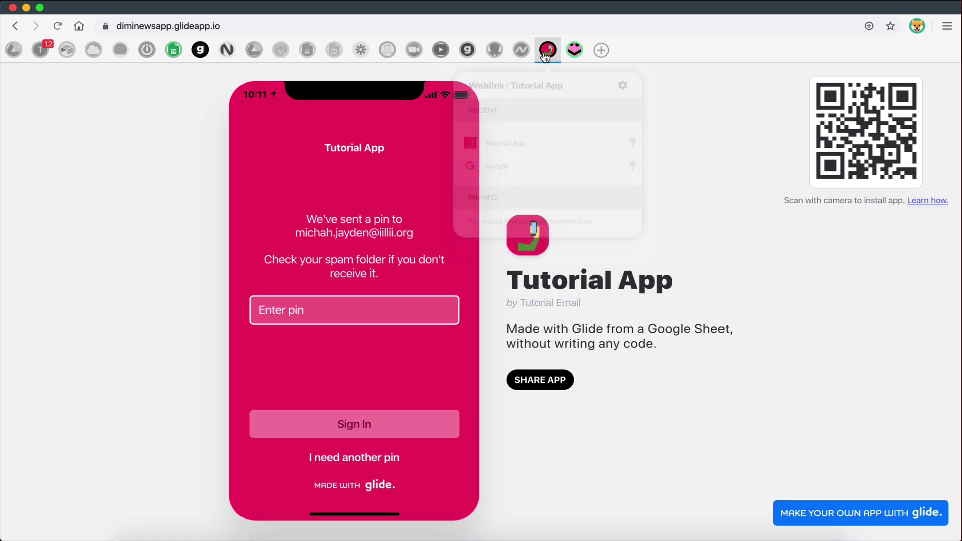
click(266, 321)
key(super+v)
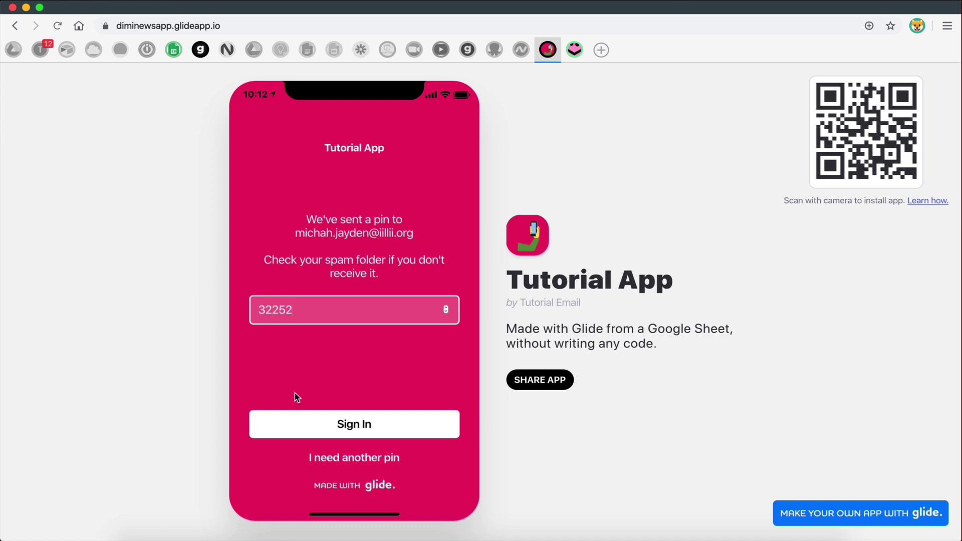
click(304, 420)
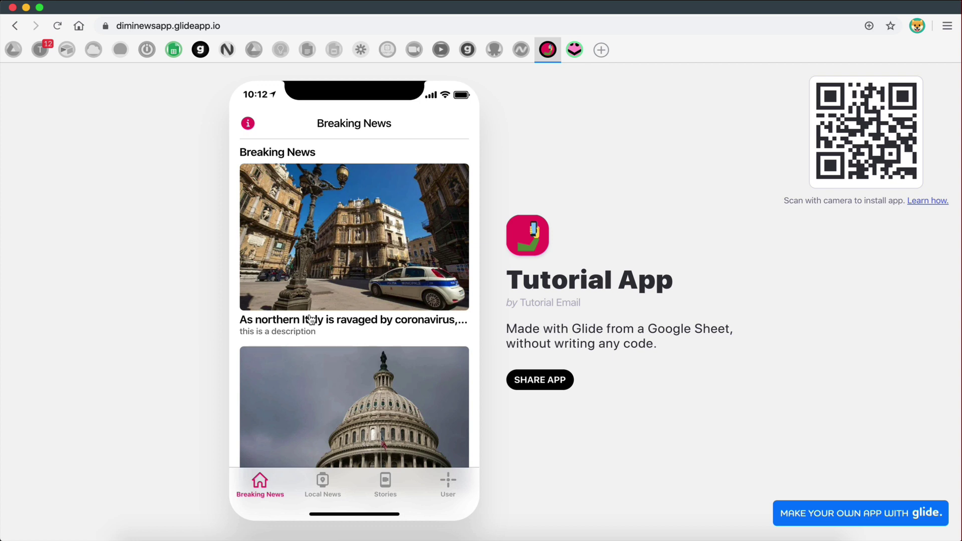
- Open the app's User screen and confirm row 5 of the Users sheet is still empty
click(441, 492)
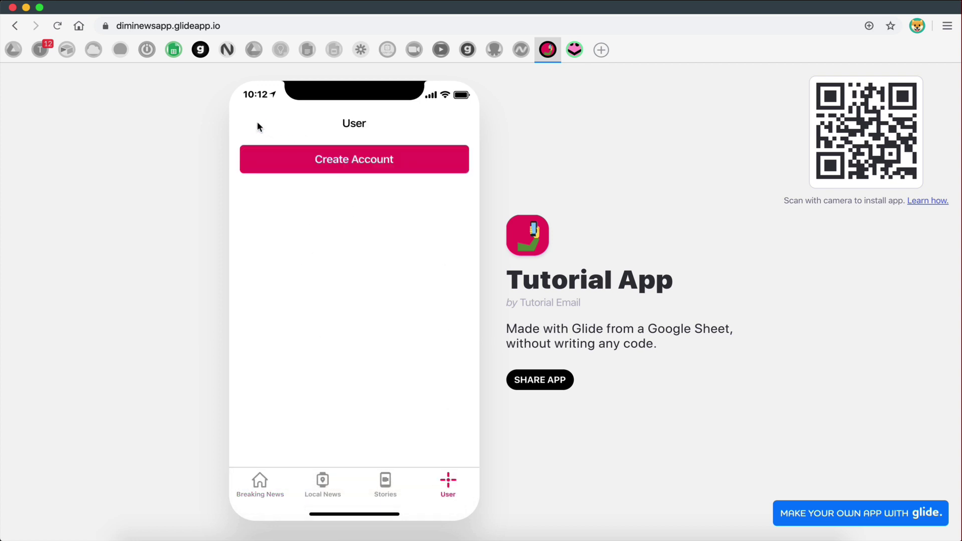
click(200, 52)
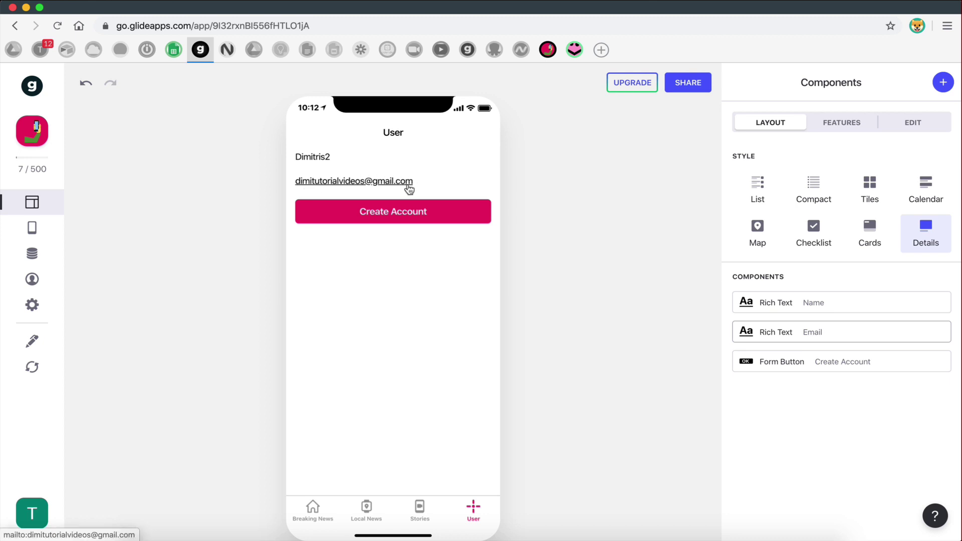
click(575, 50)
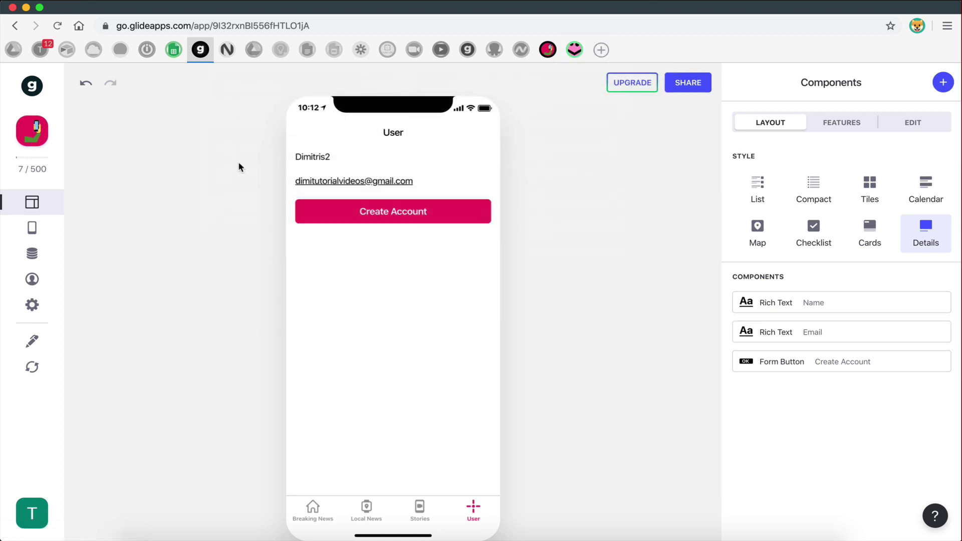
click(173, 50)
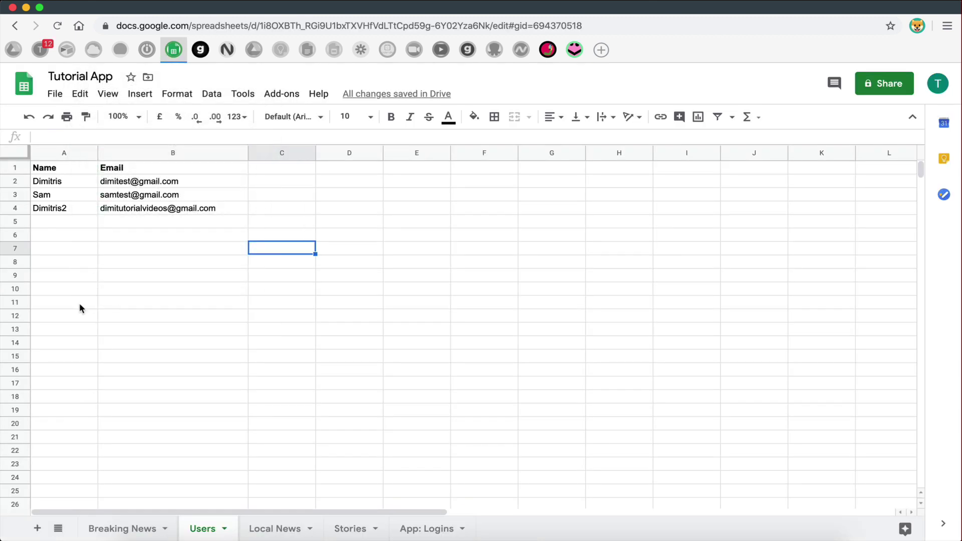
drag(40, 224, 174, 224)
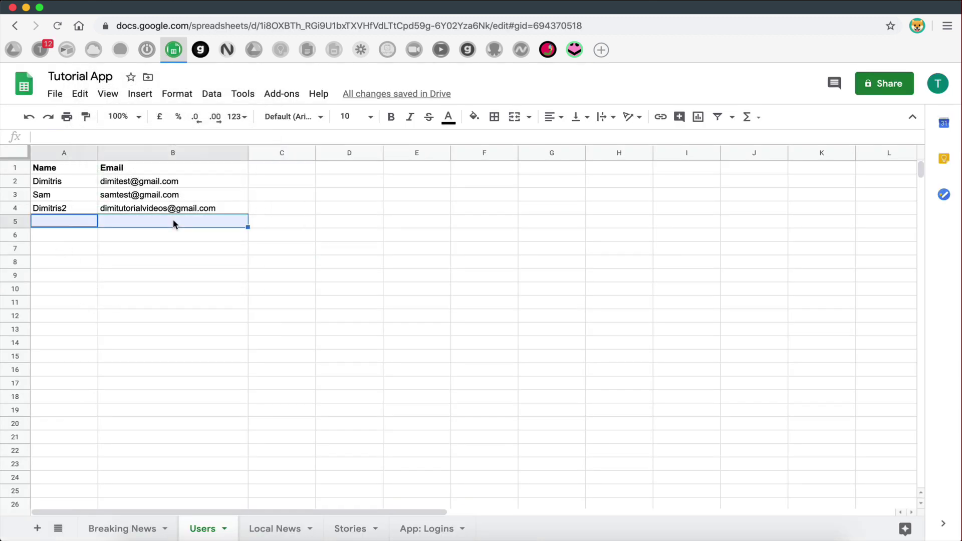
- Copy the temporary email from FakeMail and open the app's Create Account form
click(574, 49)
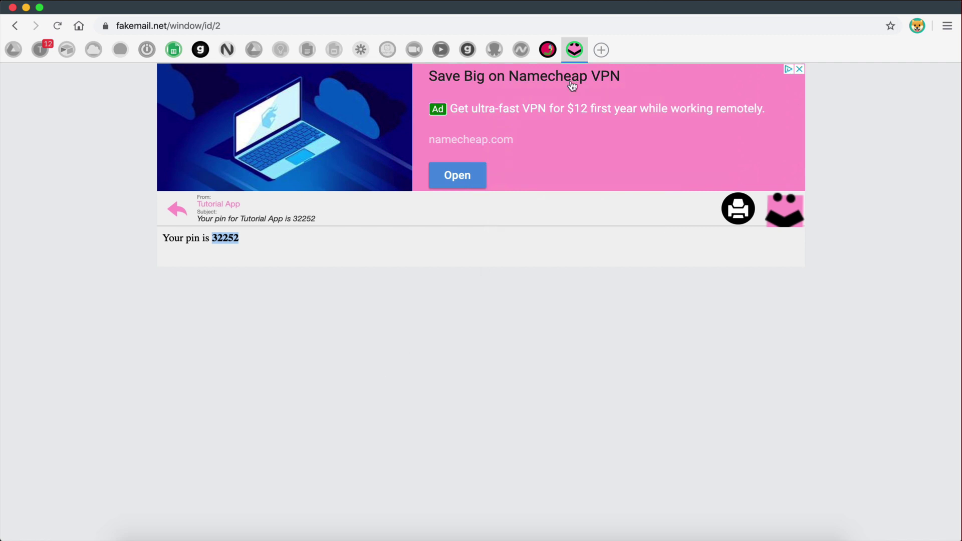
click(547, 50)
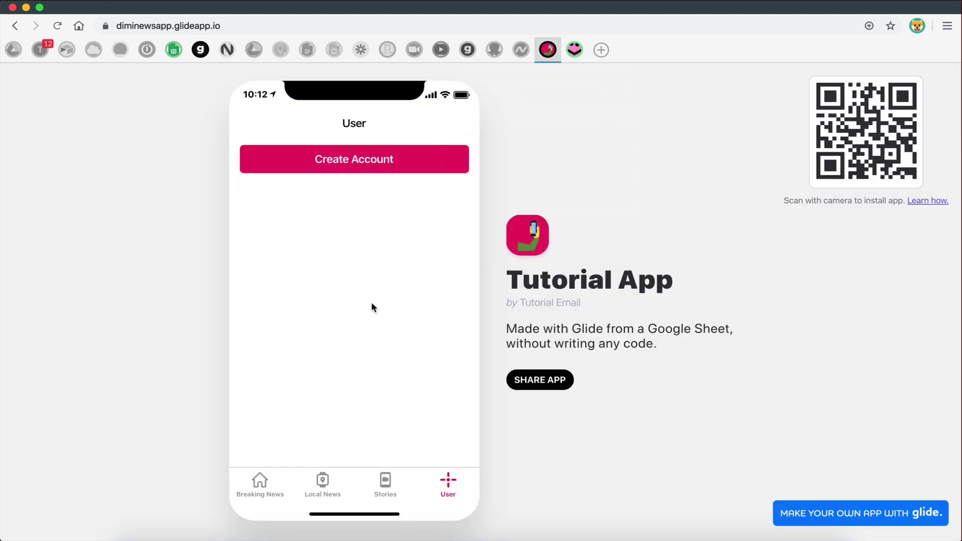
click(574, 50)
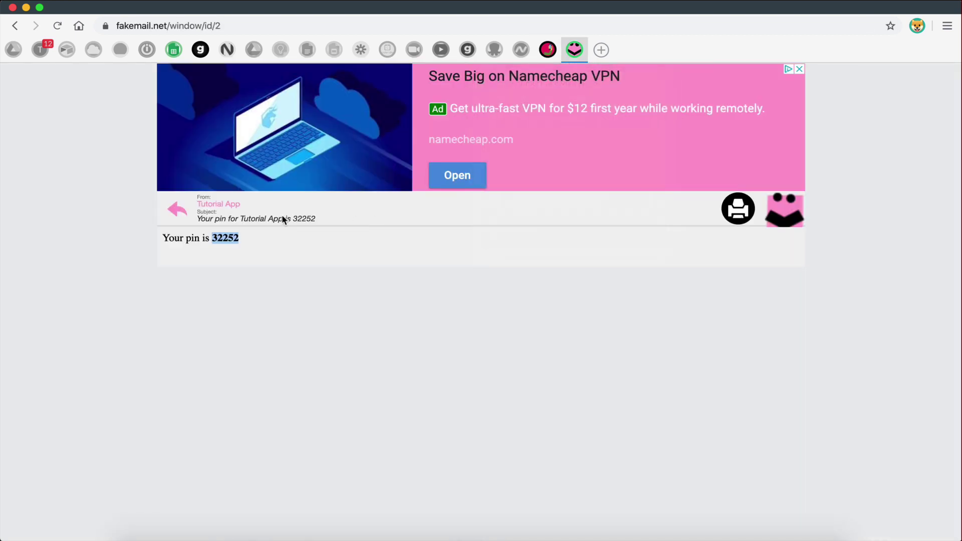
click(167, 208)
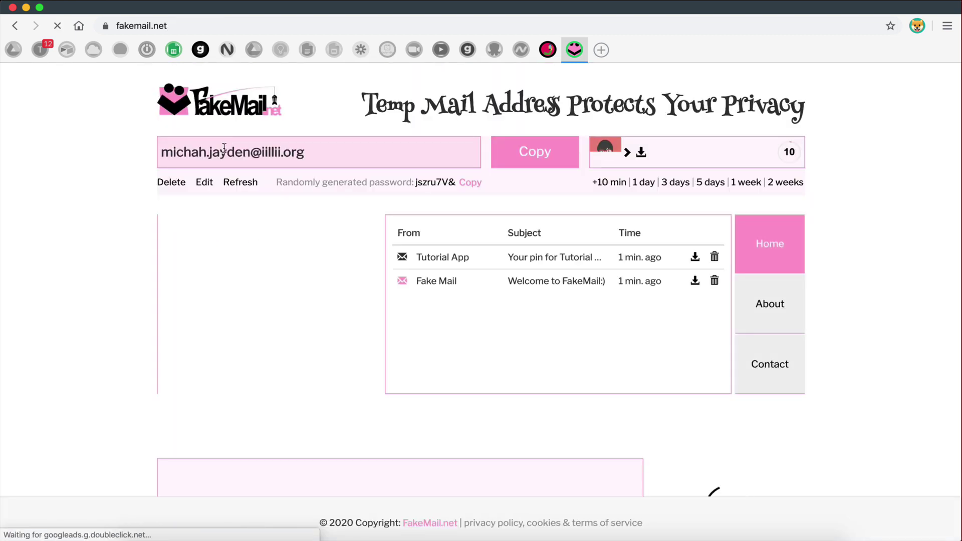
drag(161, 152, 331, 162)
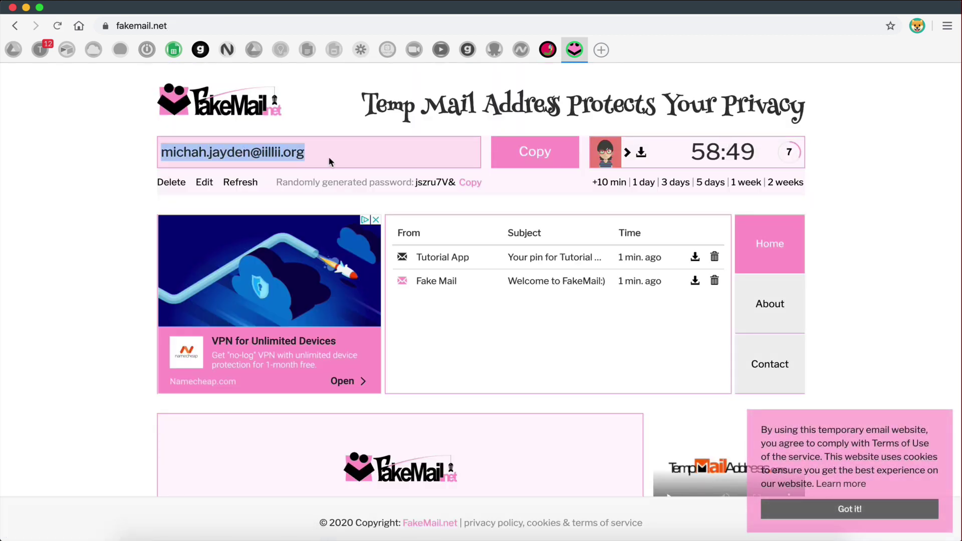
click(548, 49)
click(347, 173)
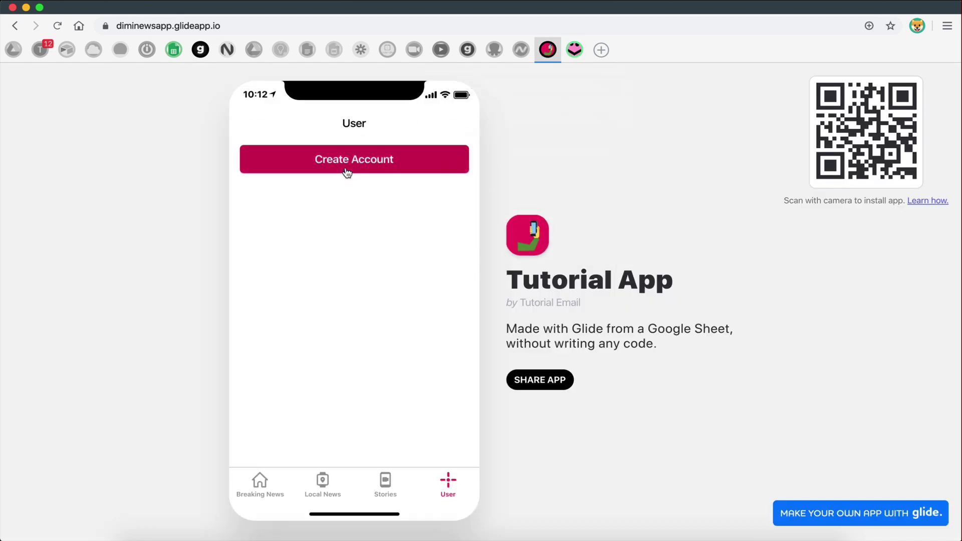
- Create an account named Mike in the published app
click(311, 167)
text(Mike)
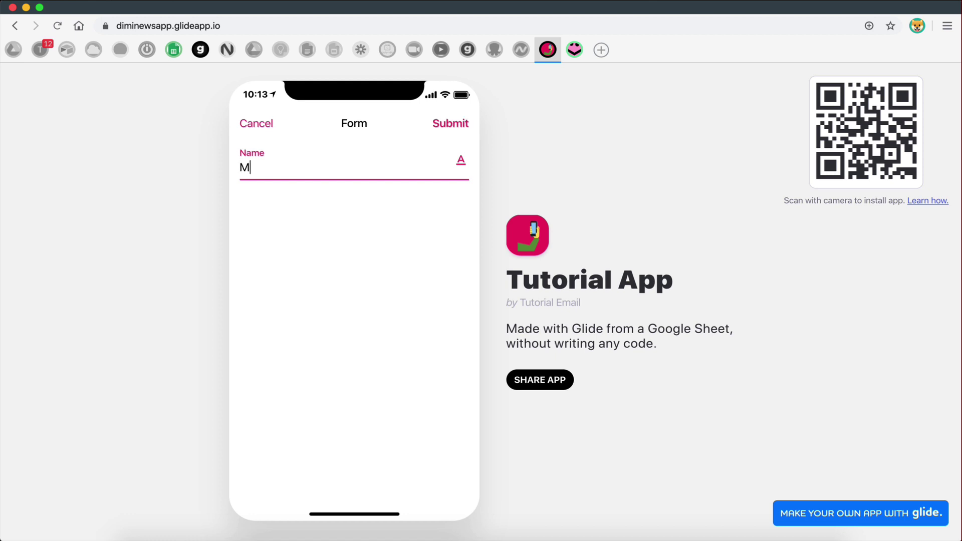
click(453, 125)
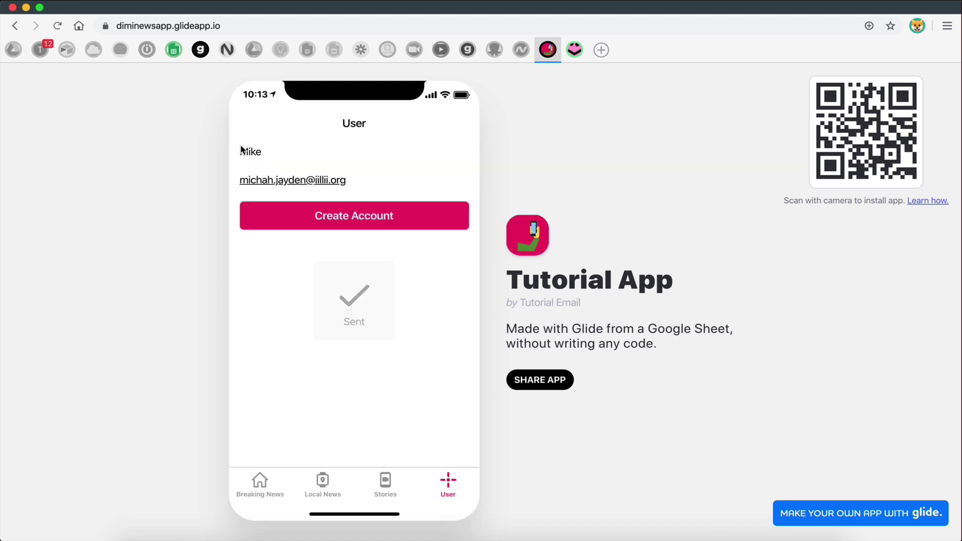
- Check Mike's name in A5 and the temporary email in B5 of the Users sheet
click(173, 50)
click(102, 273)
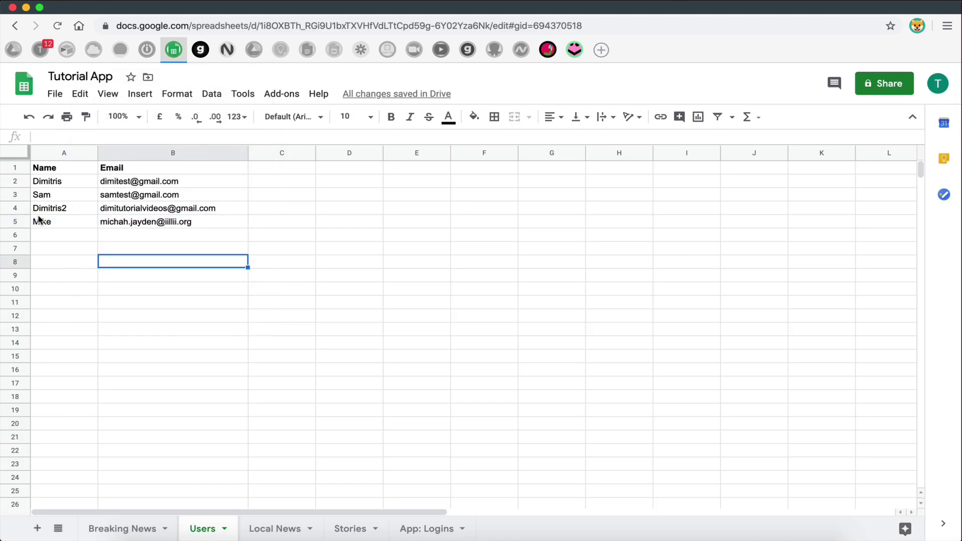
click(41, 222)
click(131, 224)
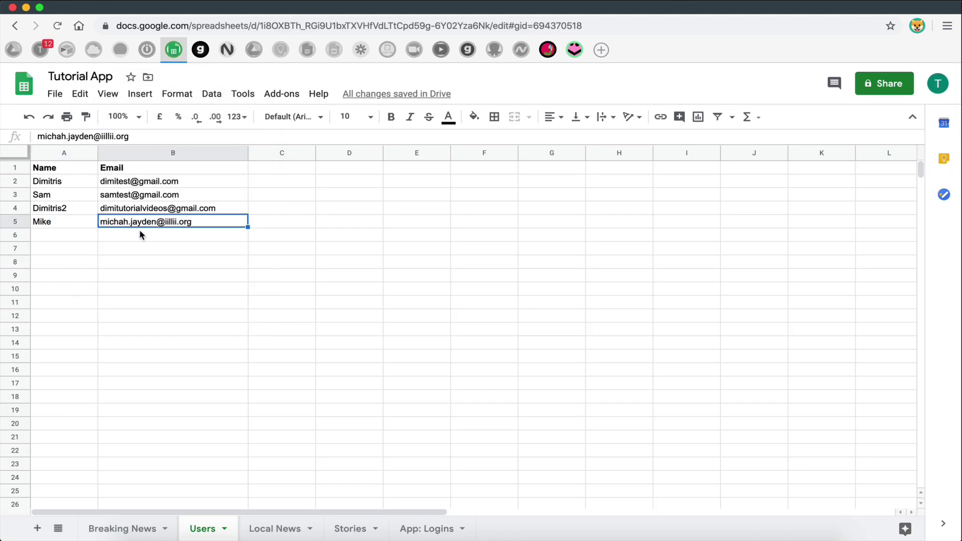
click(58, 221)
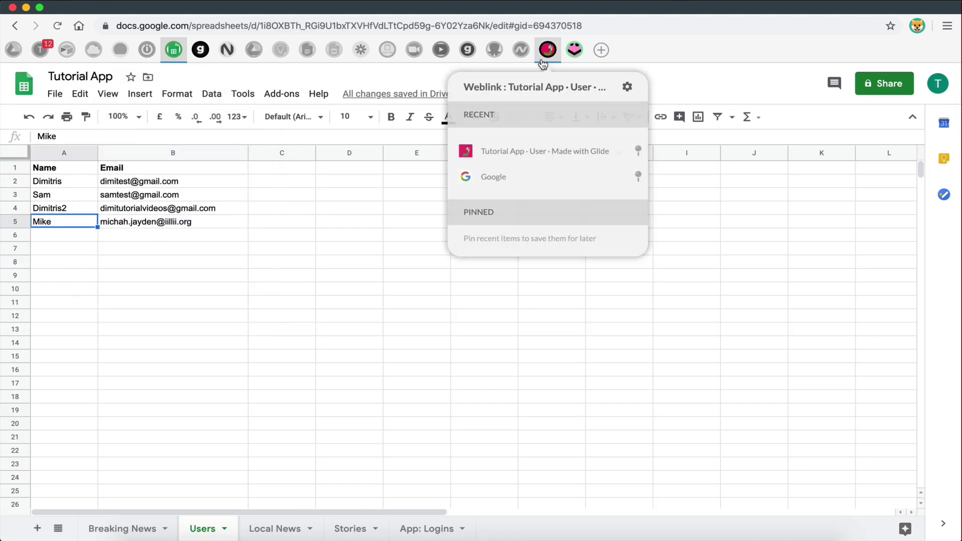
click(548, 49)
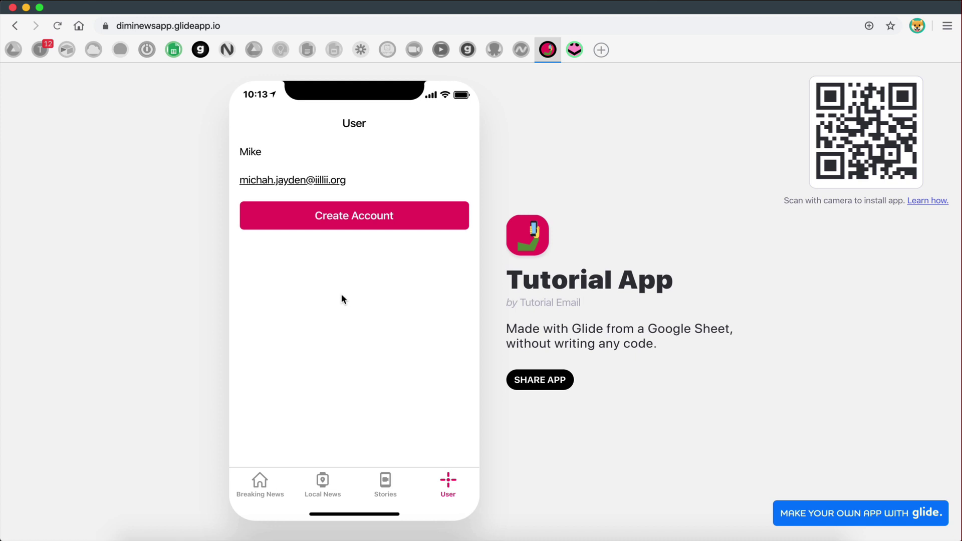
- Return to the Tutorial App spreadsheet and review row 5 across columns A–I
click(173, 49)
click(217, 294)
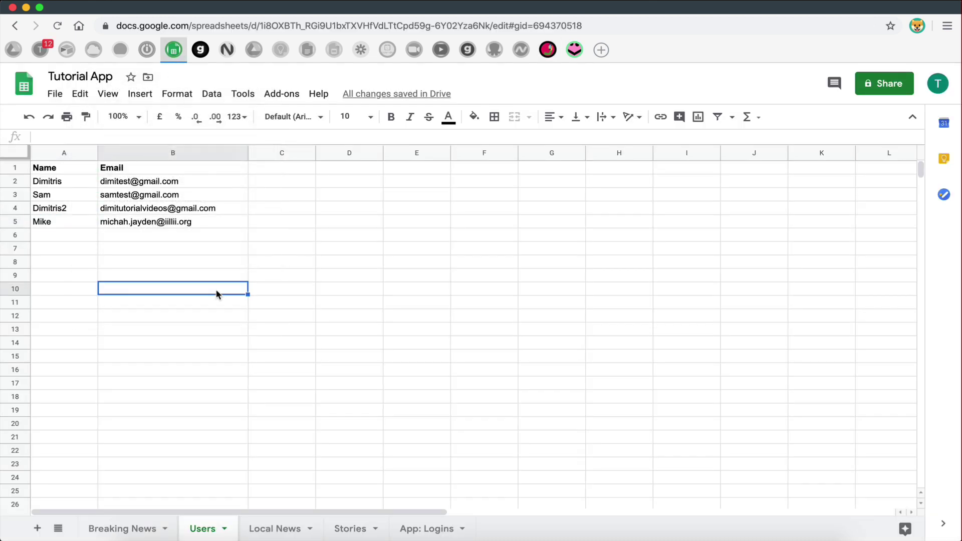
drag(50, 225, 615, 227)
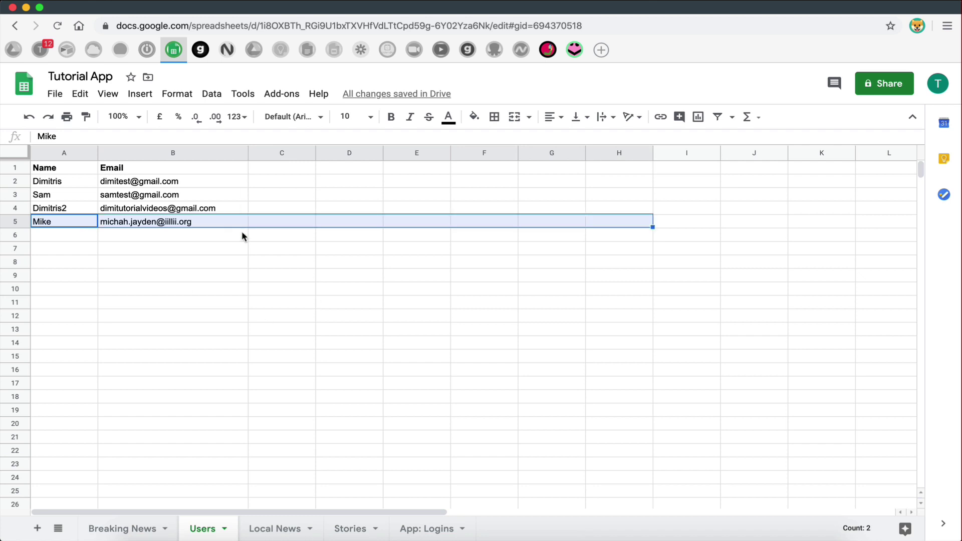
click(181, 246)
drag(47, 222, 685, 230)
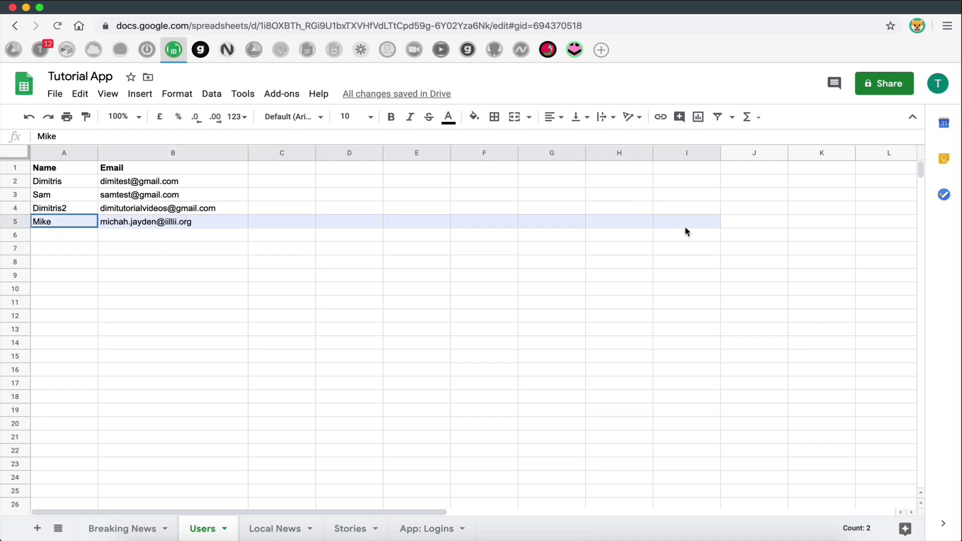
click(180, 316)
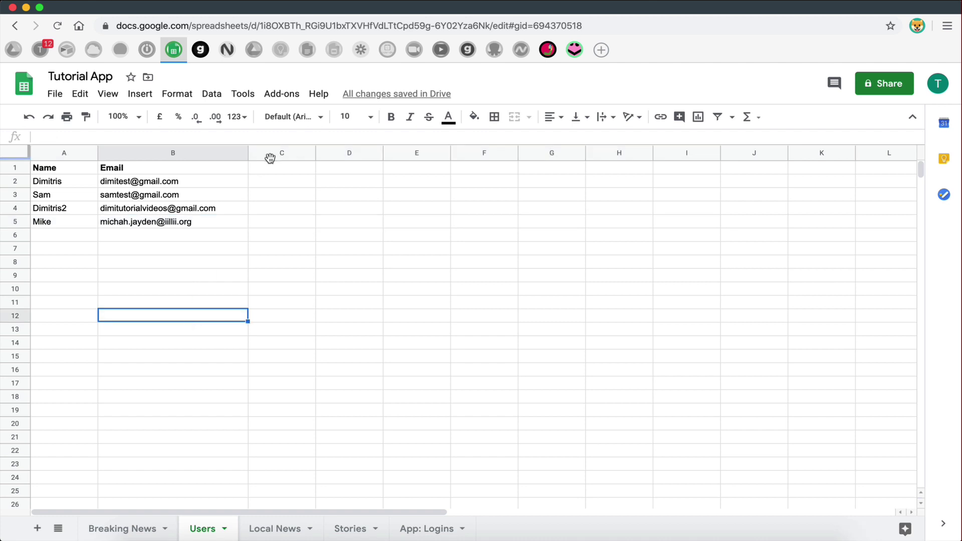
click(269, 169)
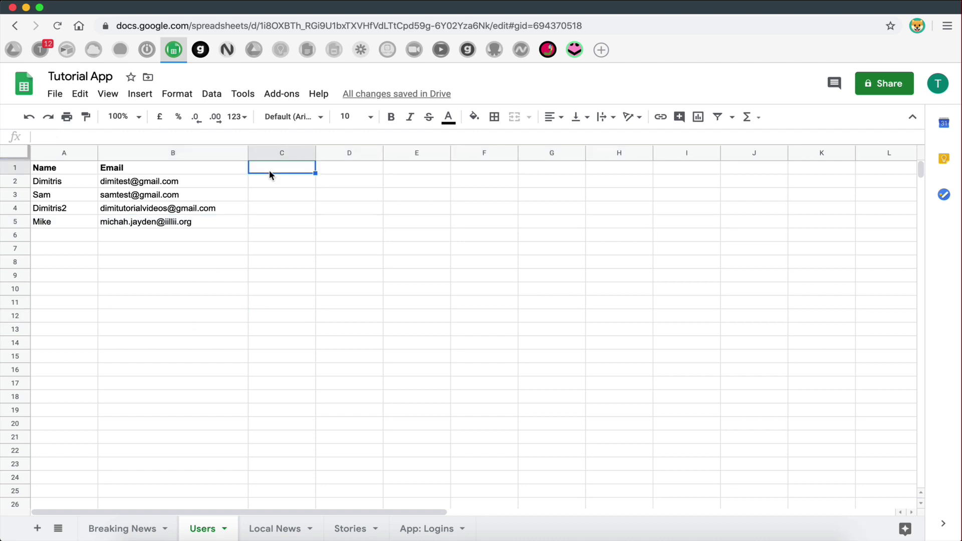
- Enter a bold Job Title header in cell C1
key(Return)
text(J)
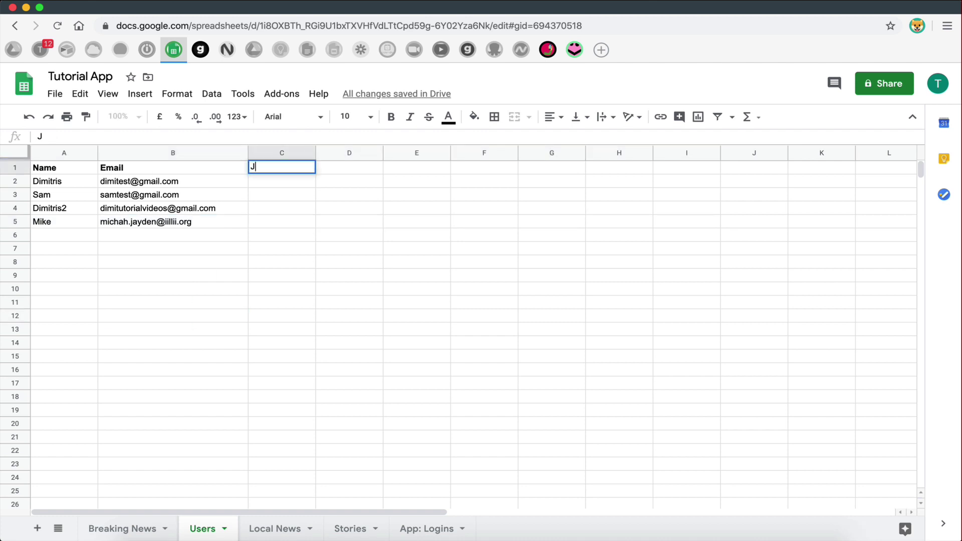
text(ob TT)
key(BackSpace)
text(itle)
click(315, 249)
click(295, 171)
key(ctrl+b)
- Enter a bold Age header in cell D1
click(325, 168)
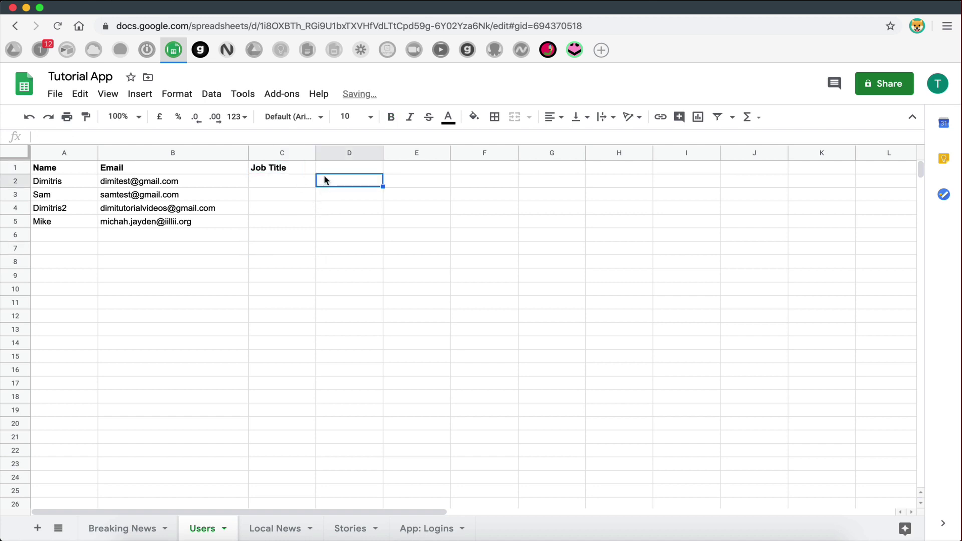
text(Age)
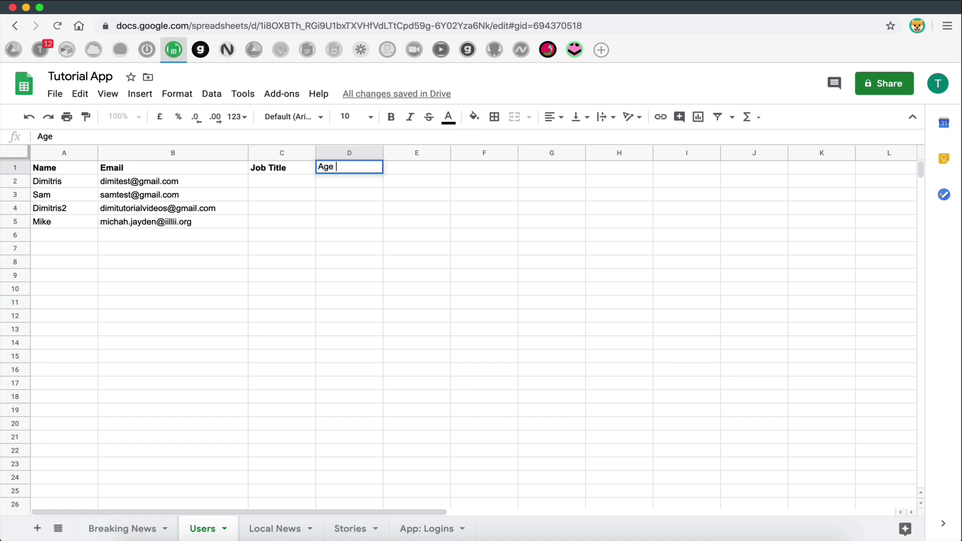
click(379, 289)
click(340, 166)
key(ctrl+b)
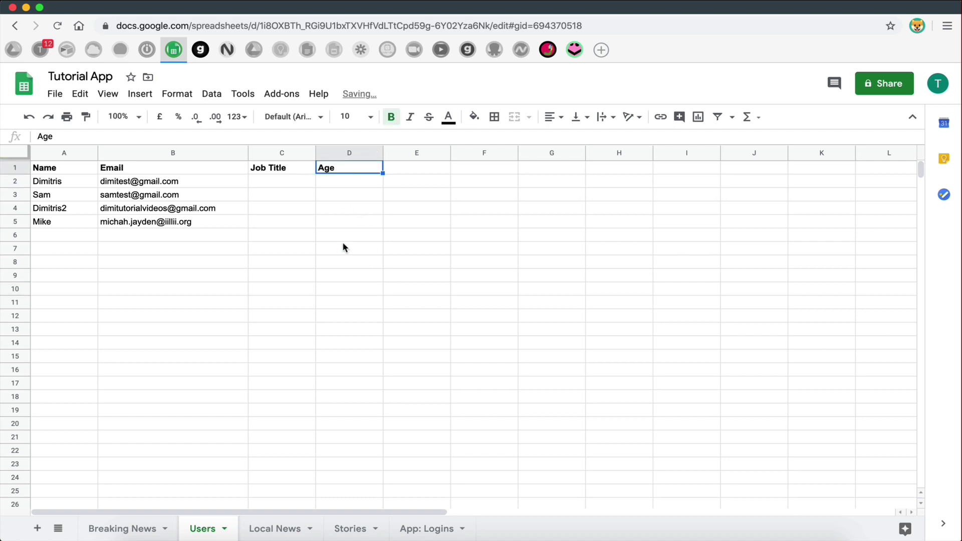
drag(344, 247, 344, 236)
drag(223, 168, 431, 168)
click(750, 169)
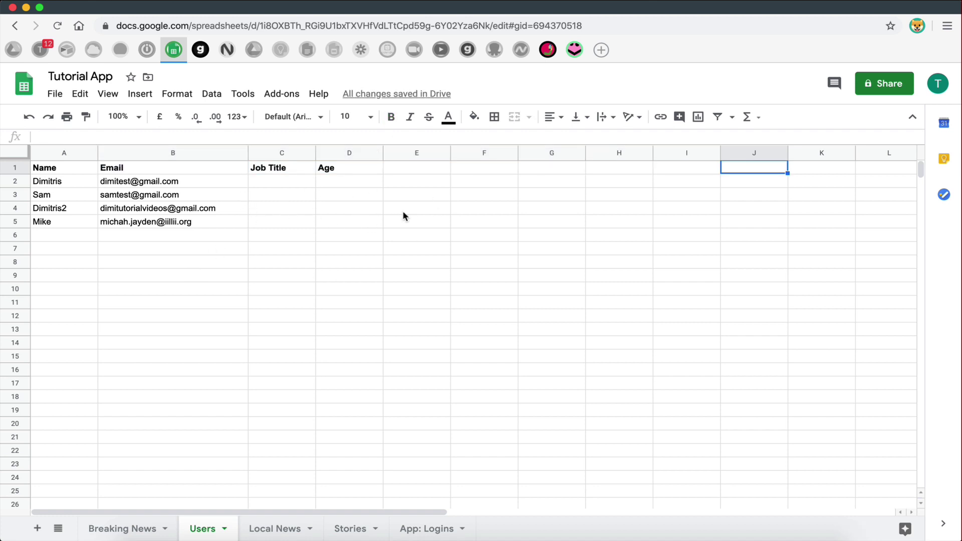
- Open the Create Account form in the Glide editor
click(571, 52)
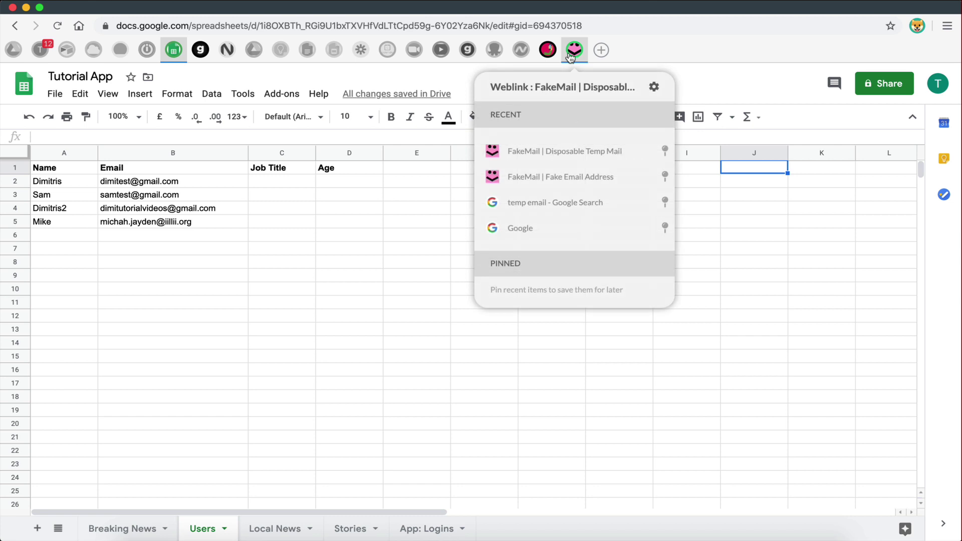
click(581, 64)
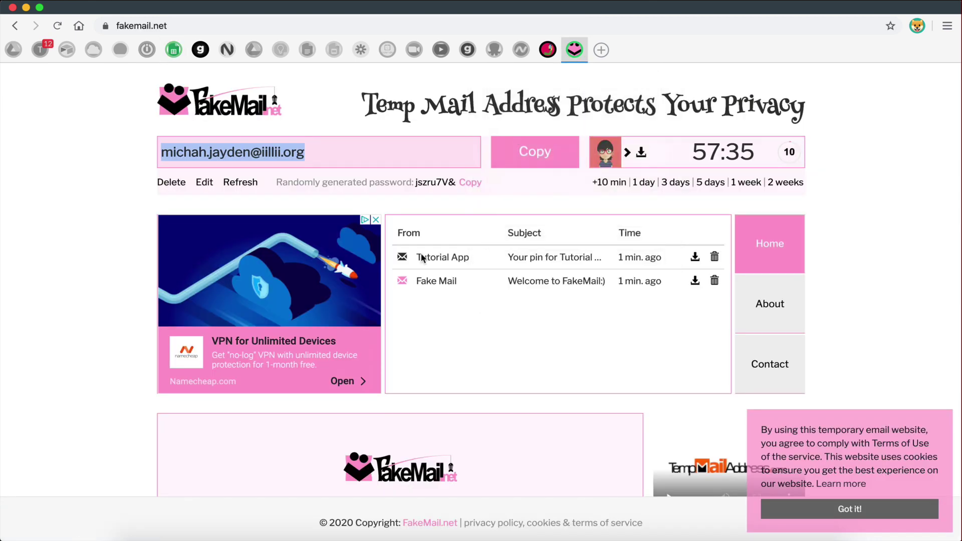
click(199, 64)
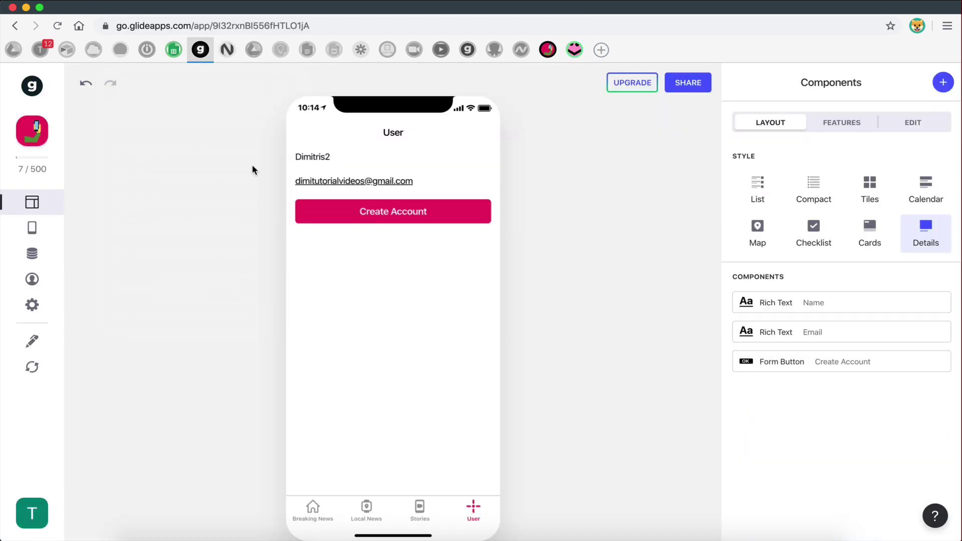
click(392, 215)
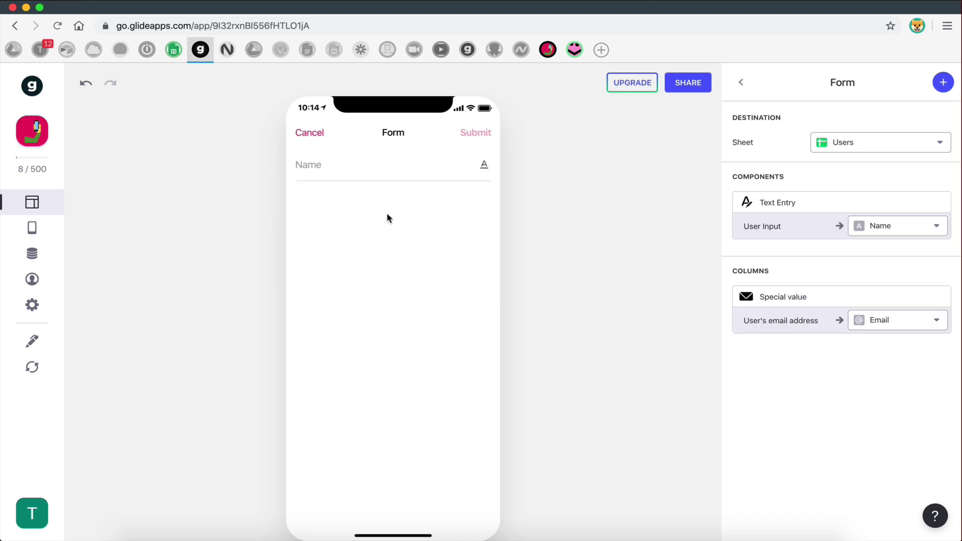
- Import the Users sheet's new Job Title and Age columns into Glide, then reopen Create Account
click(943, 83)
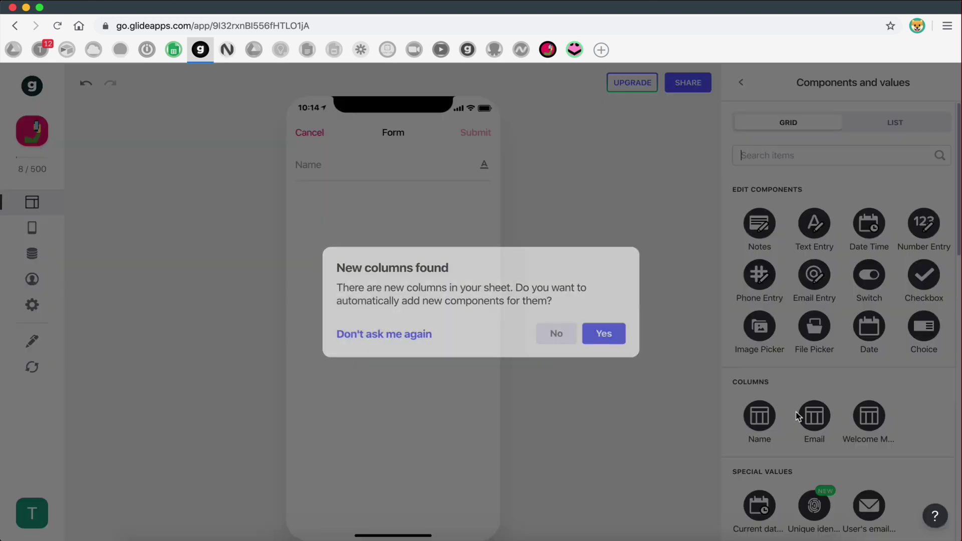
click(600, 335)
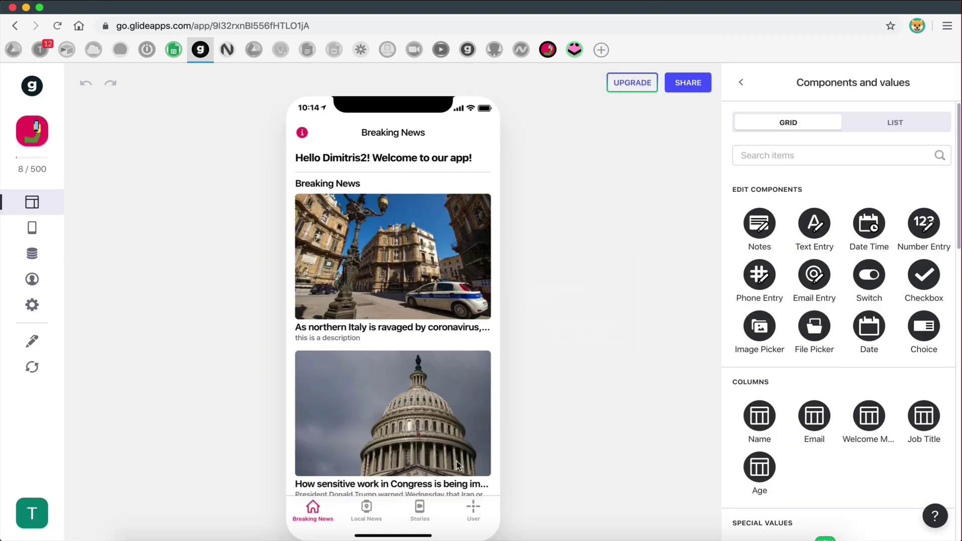
click(471, 511)
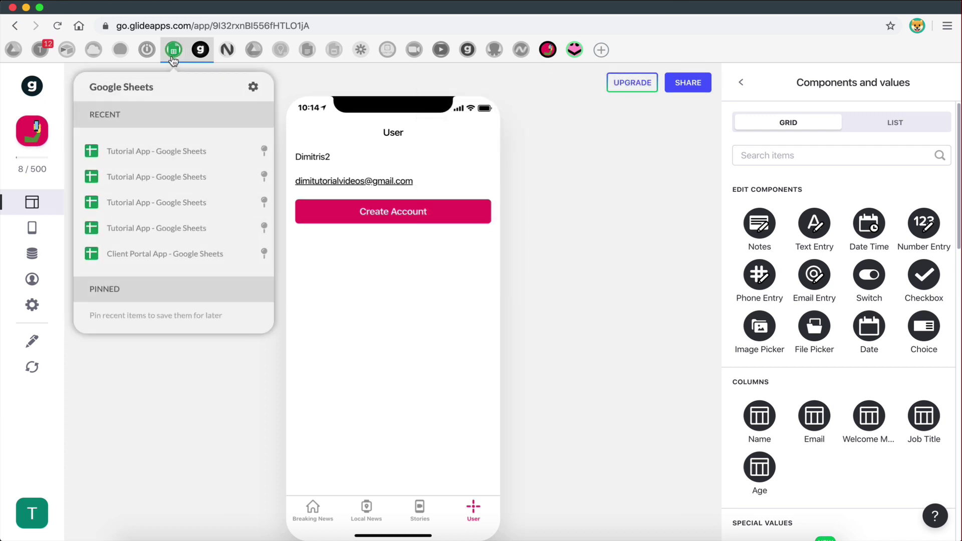
click(386, 207)
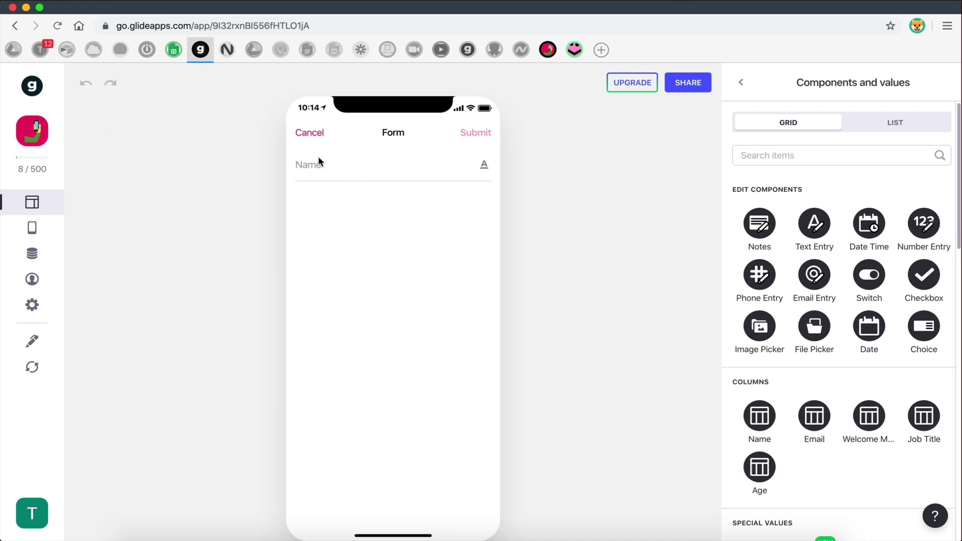
click(816, 230)
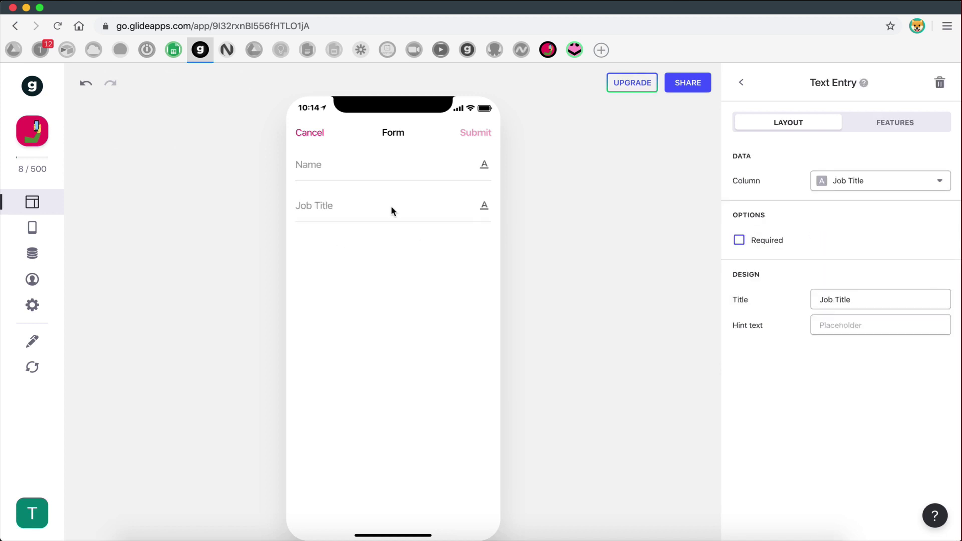
click(297, 211)
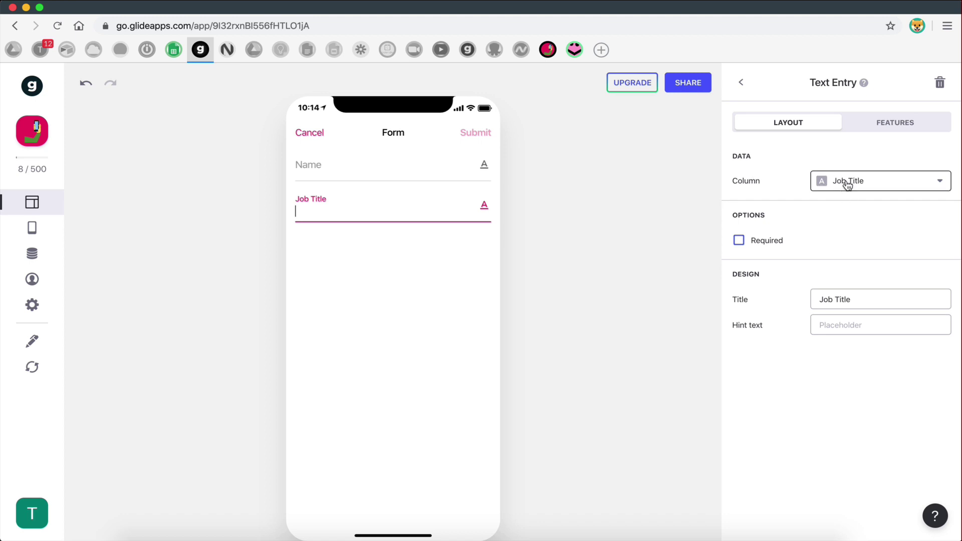
click(740, 83)
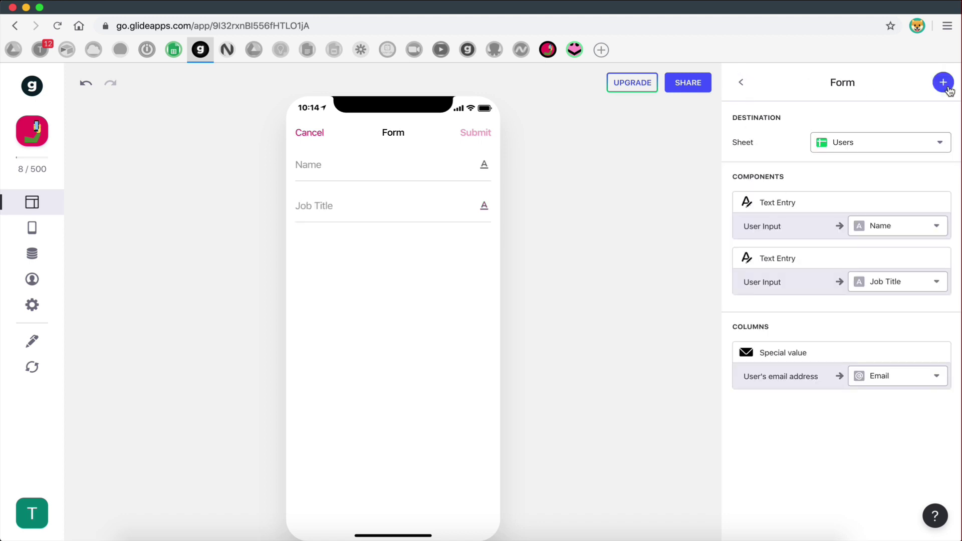
click(942, 85)
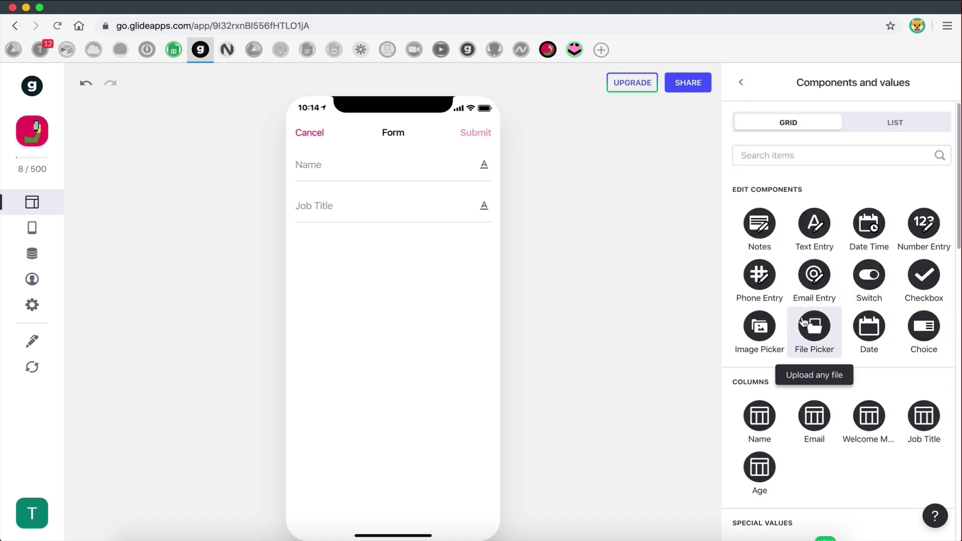
click(933, 231)
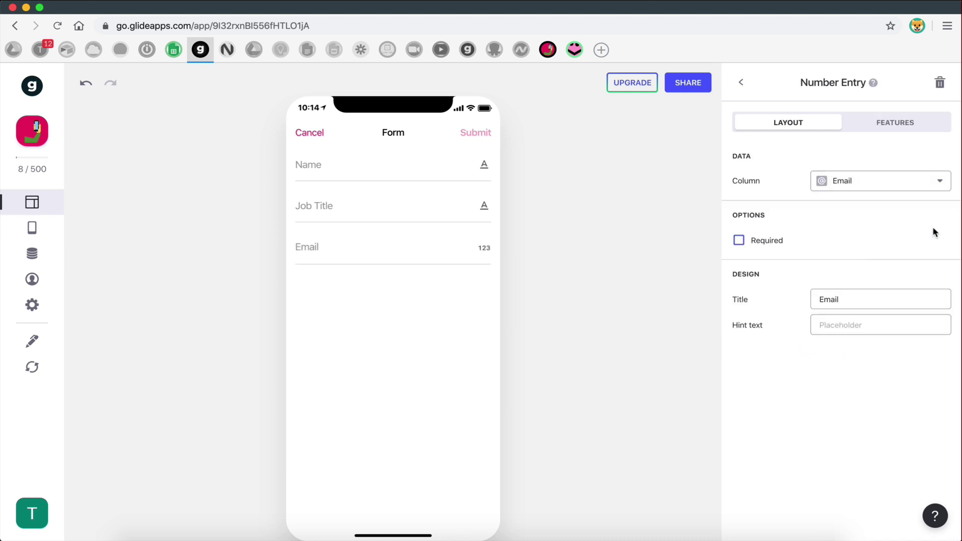
click(841, 181)
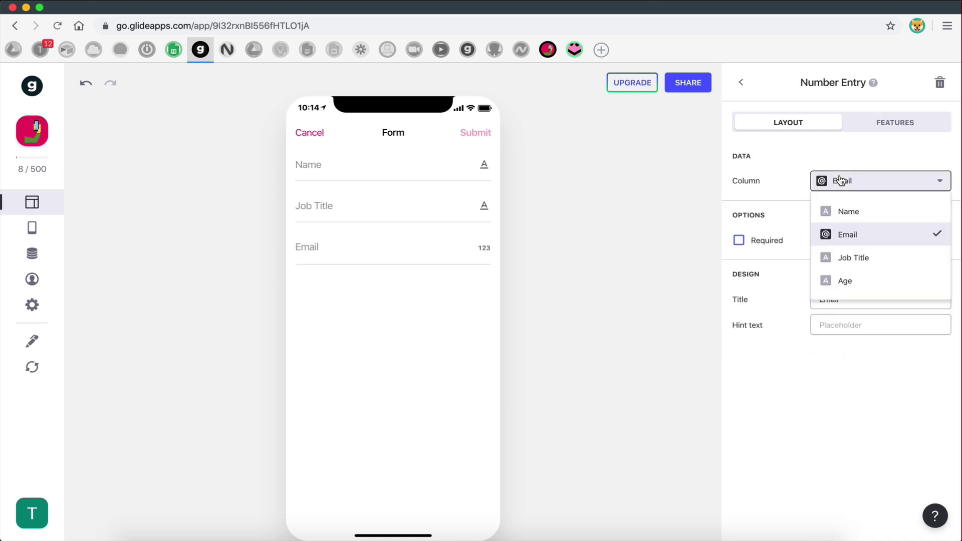
click(842, 284)
click(319, 251)
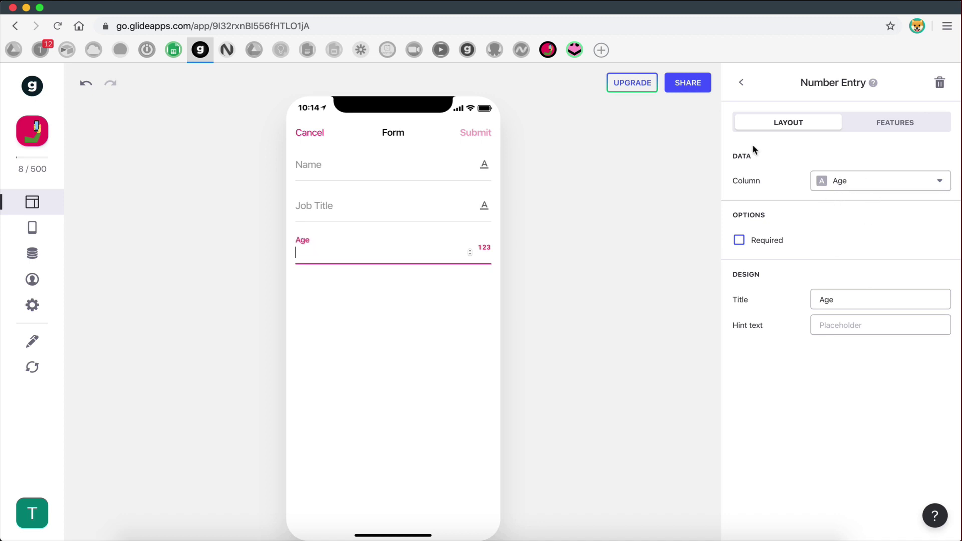
click(742, 90)
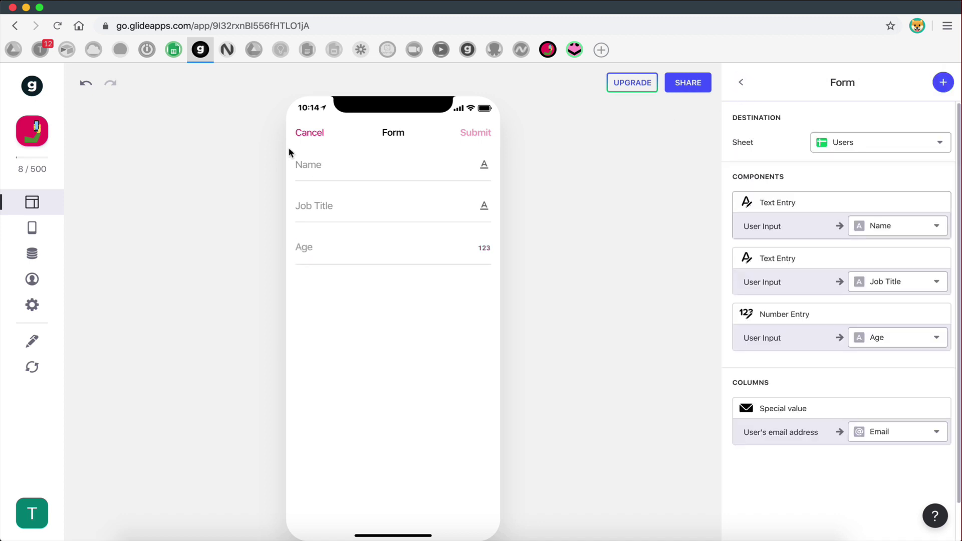
click(312, 133)
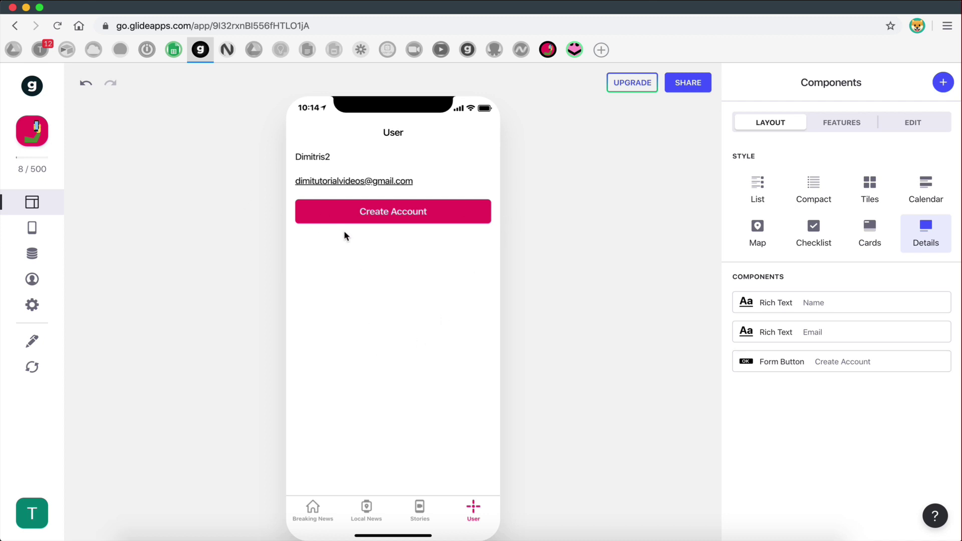
click(368, 217)
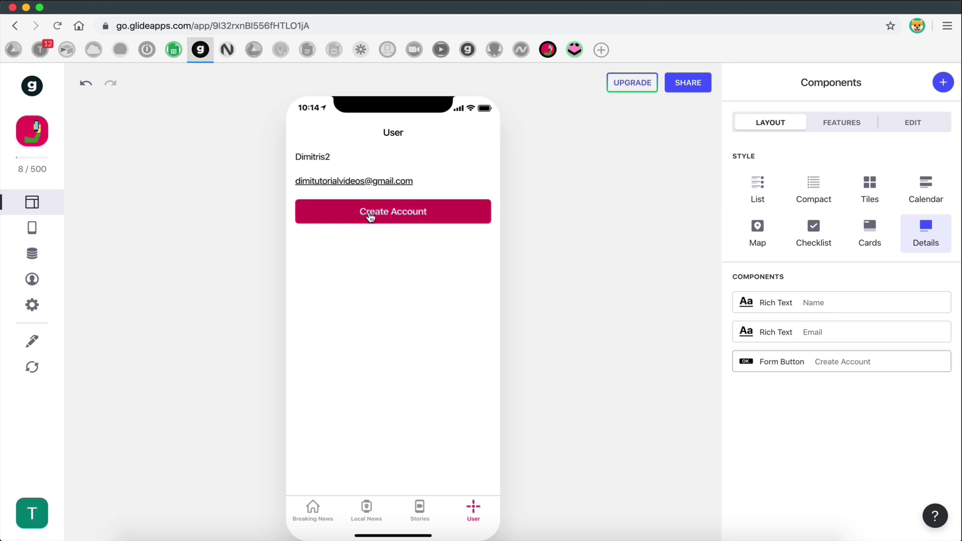
click(324, 164)
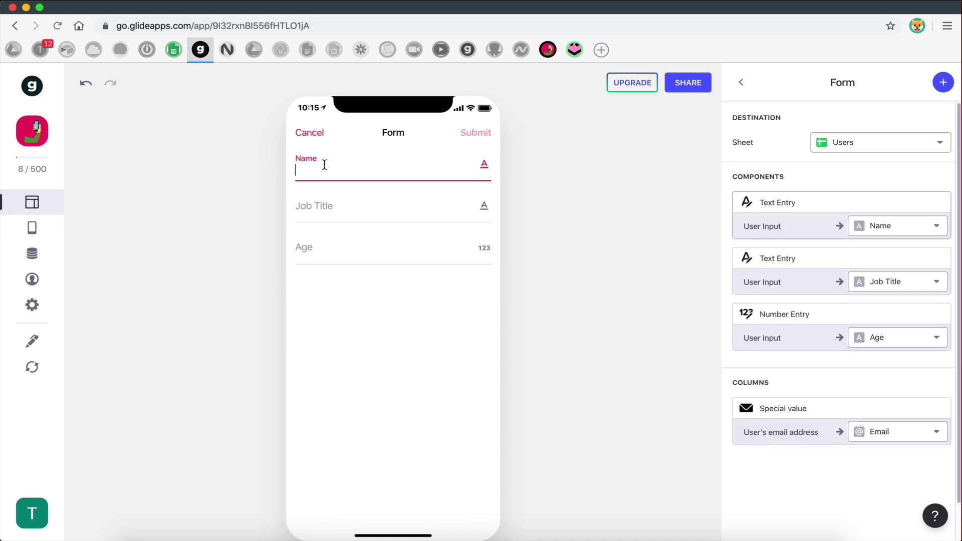
click(324, 201)
click(322, 245)
click(312, 135)
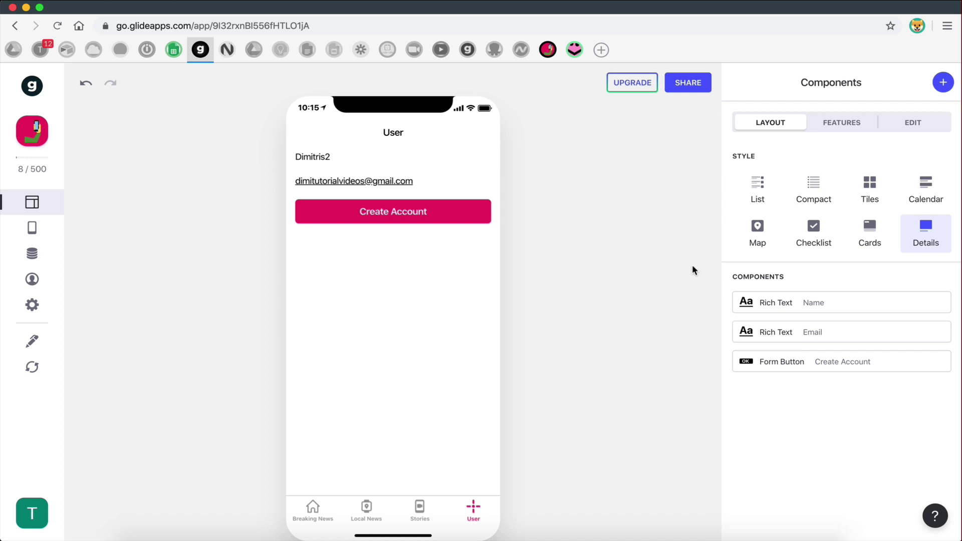
- Enable 'Allow users to edit' on the User screen and check the edit form preview
click(913, 125)
click(738, 181)
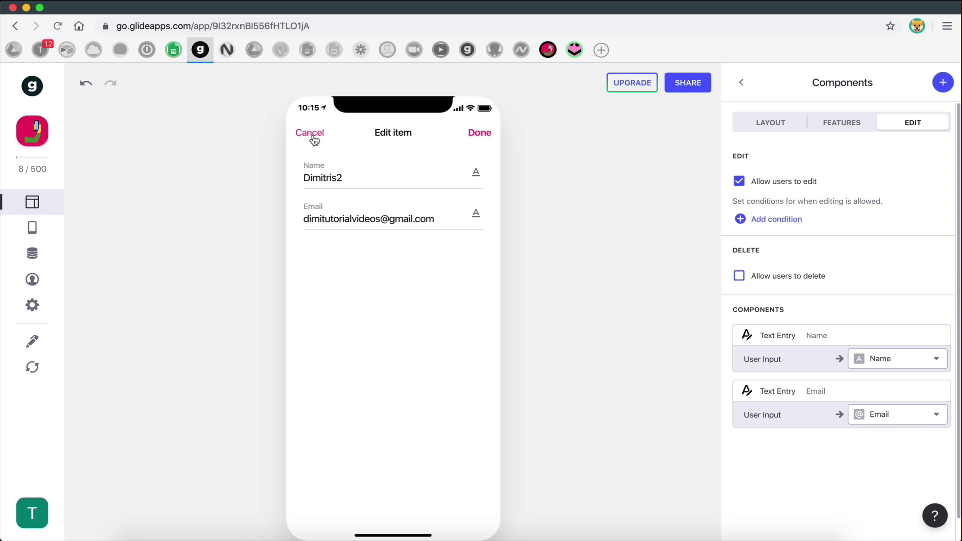
click(480, 135)
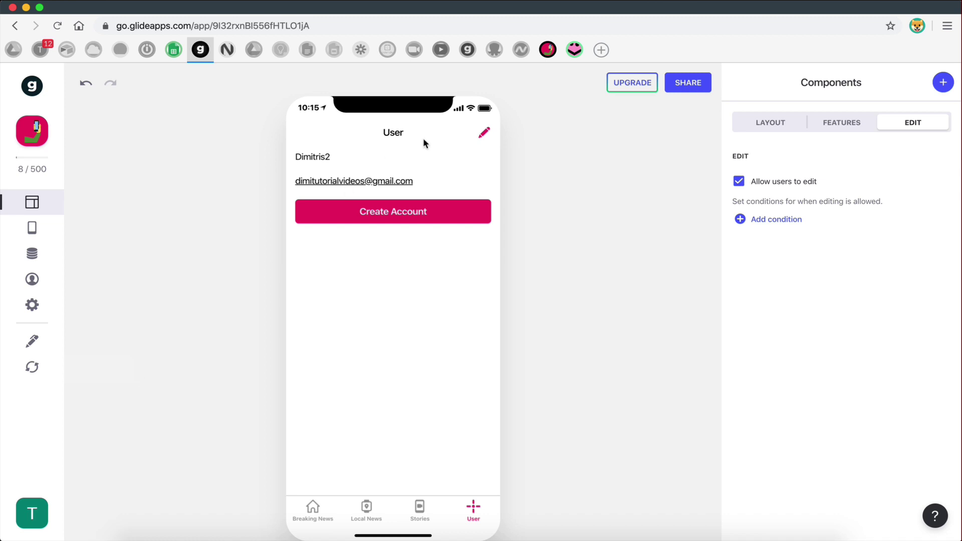
click(483, 134)
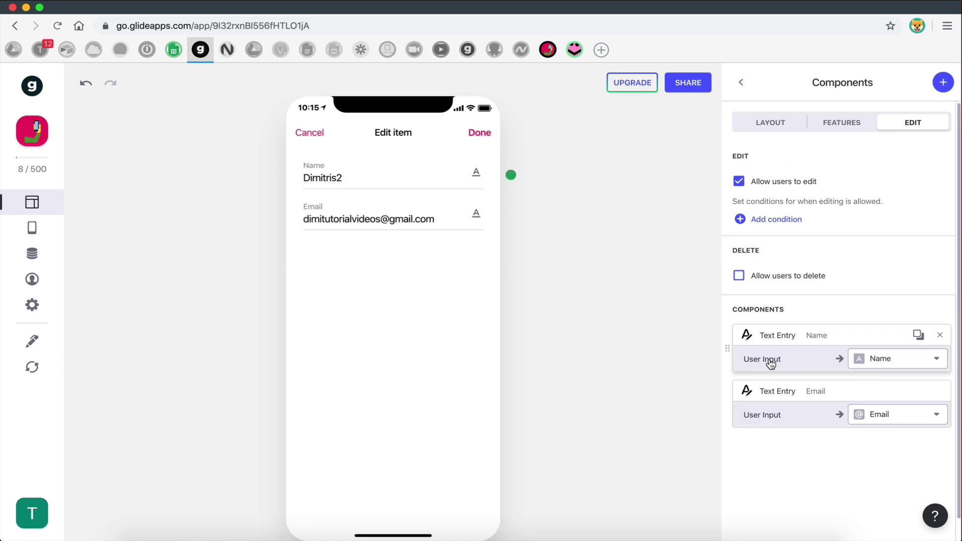
- Add a Job Title text entry field and an Age number entry field to the edit form
click(942, 82)
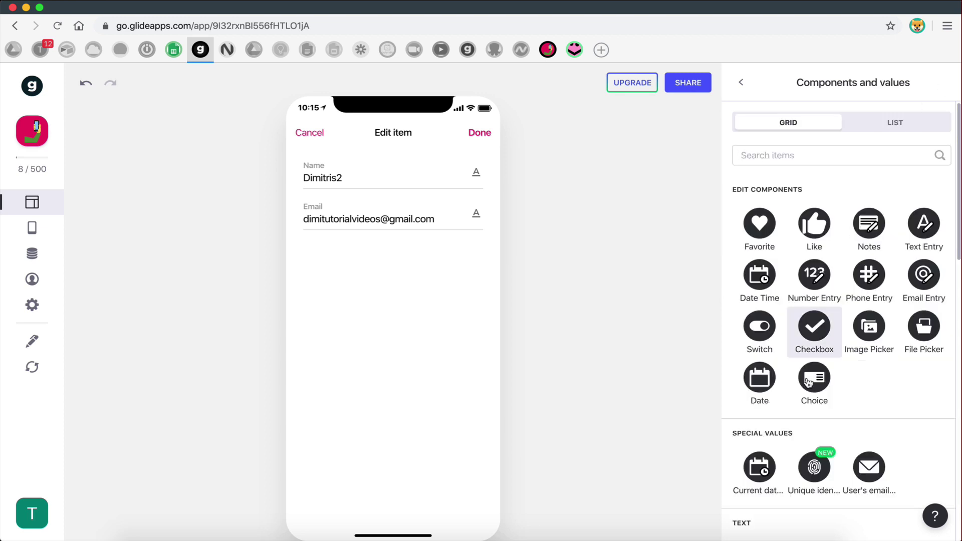
scroll(807, 391, down, 1)
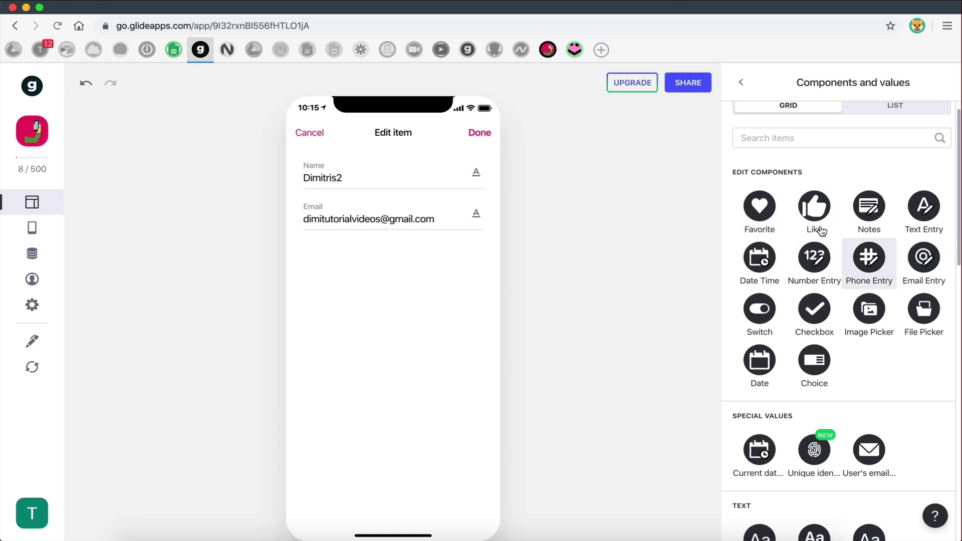
click(912, 221)
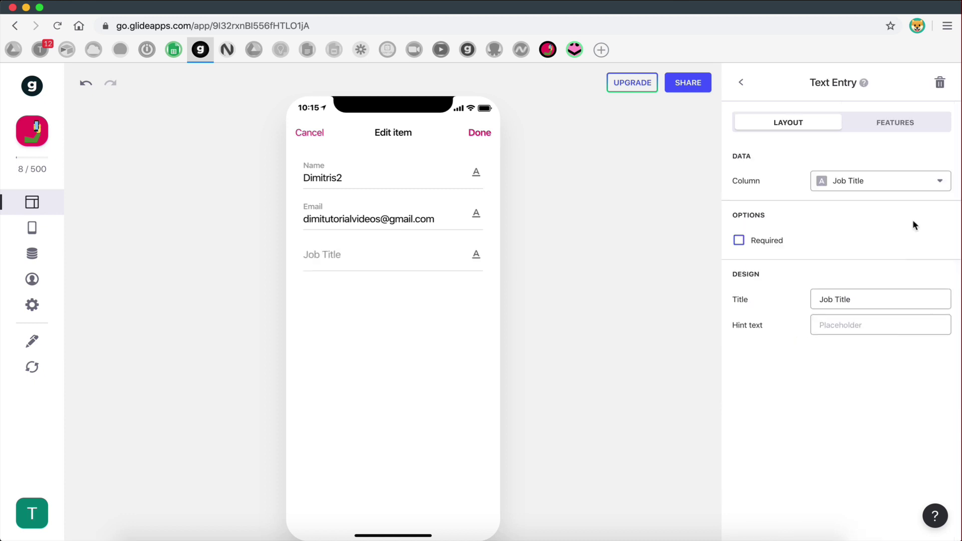
click(375, 266)
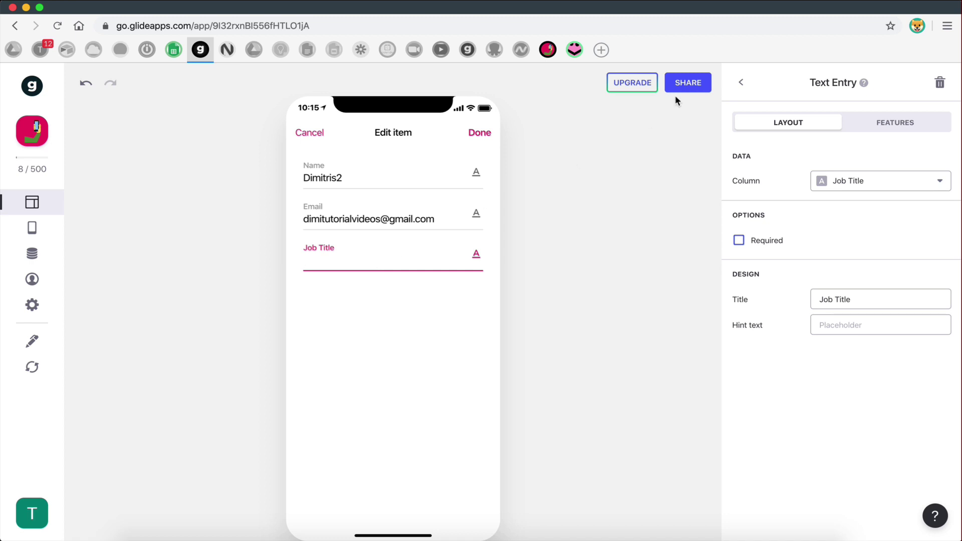
click(752, 83)
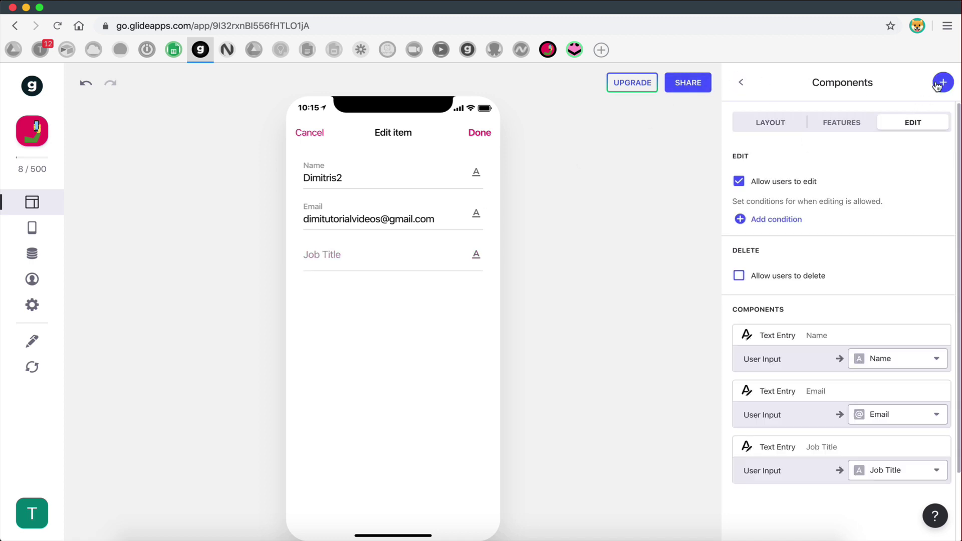
click(940, 84)
click(807, 273)
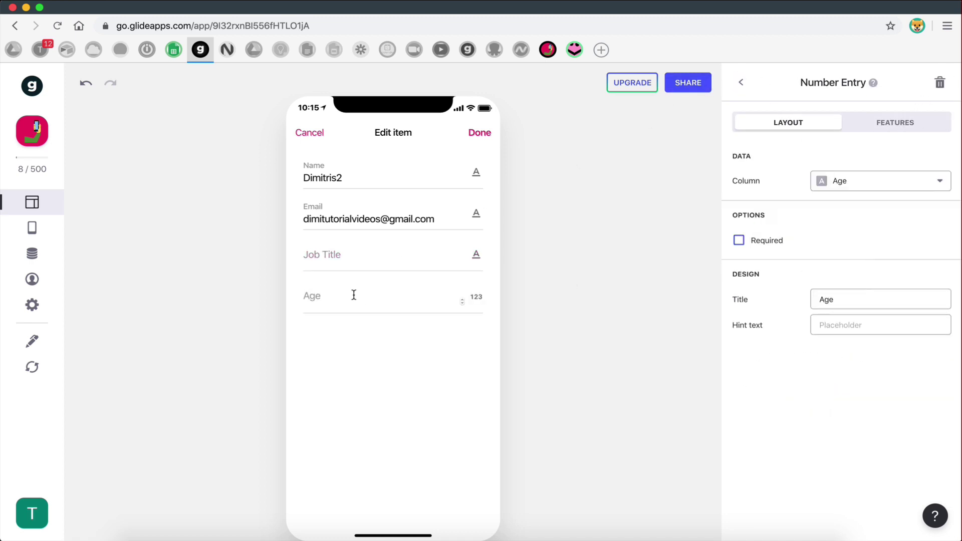
- Fill in job title 'Web Developer' and age 35, save, and open the Tutorial App sheet
click(338, 254)
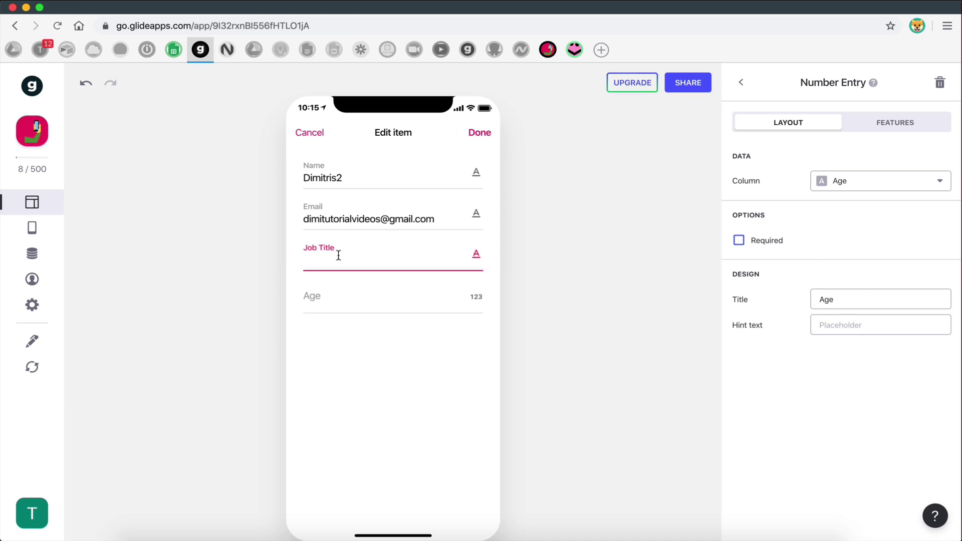
text(Web Developer)
click(344, 296)
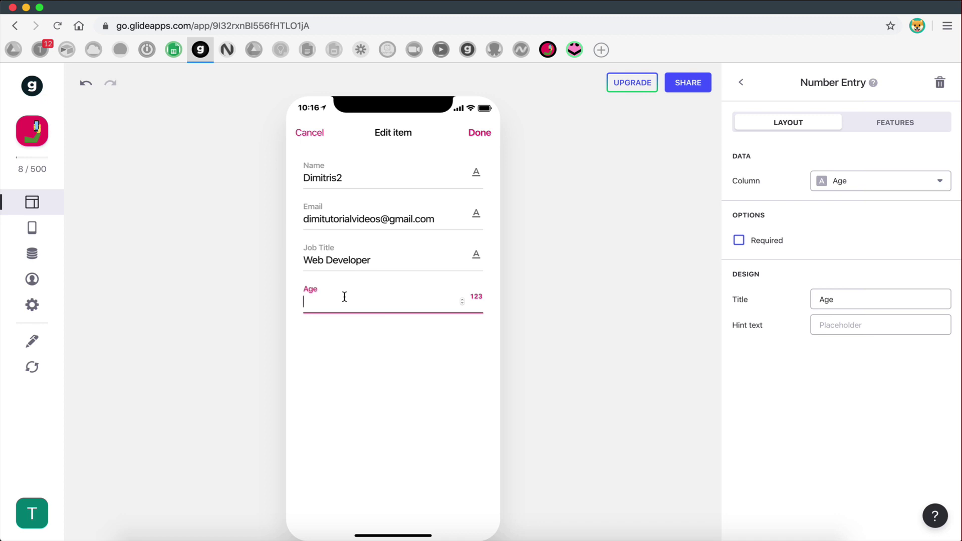
text(35)
click(475, 134)
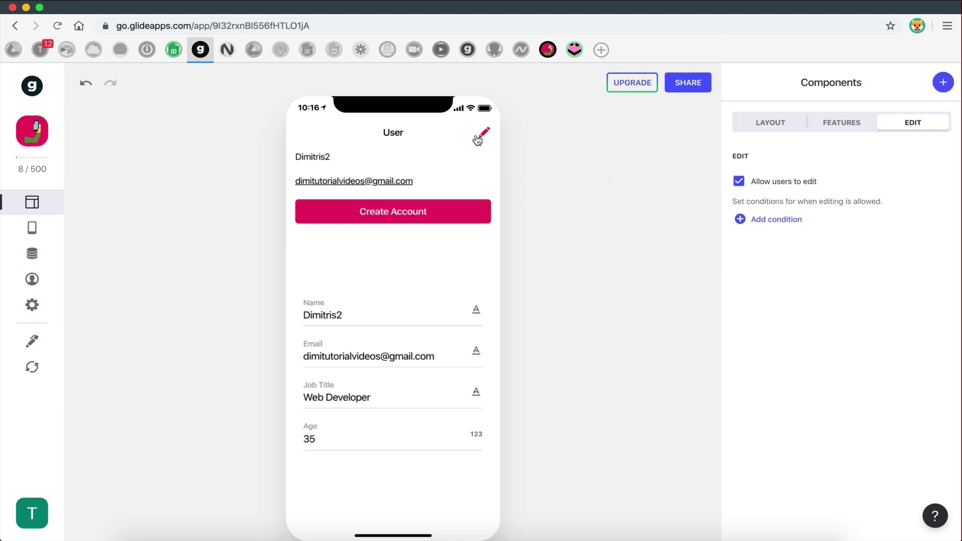
mouse_move(173, 49)
click(197, 226)
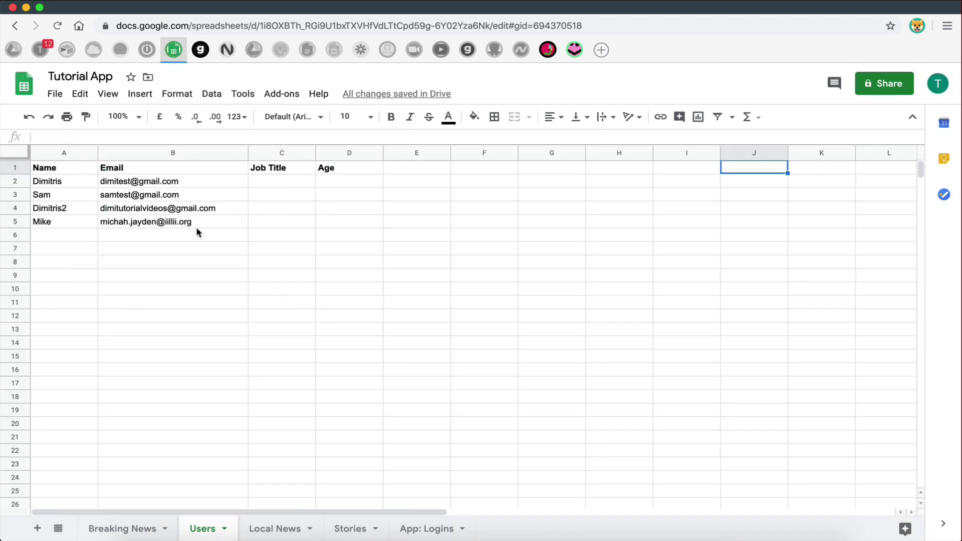
- Select C3:D4 and row 4 to verify 'Web Developer' and 35 were saved, then return to Glide
click(219, 289)
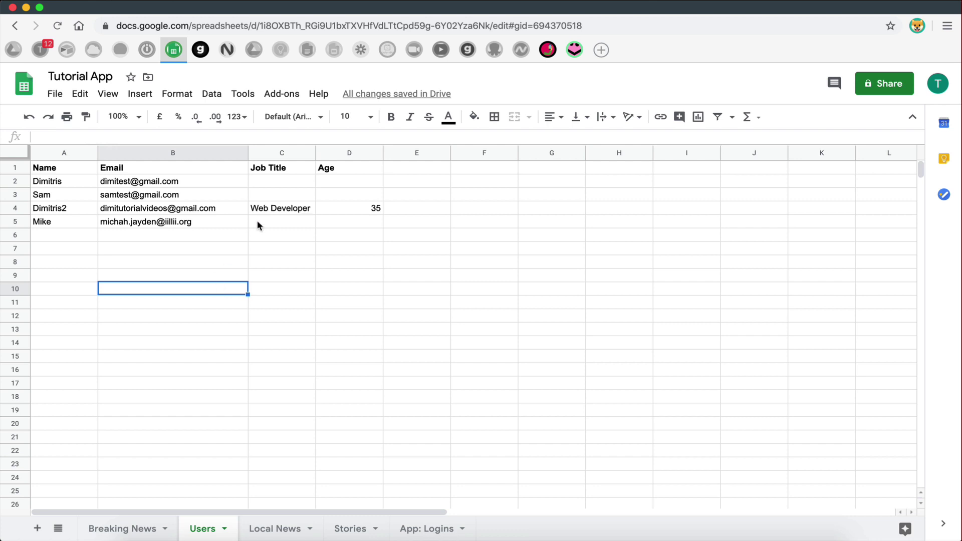
drag(270, 209, 383, 202)
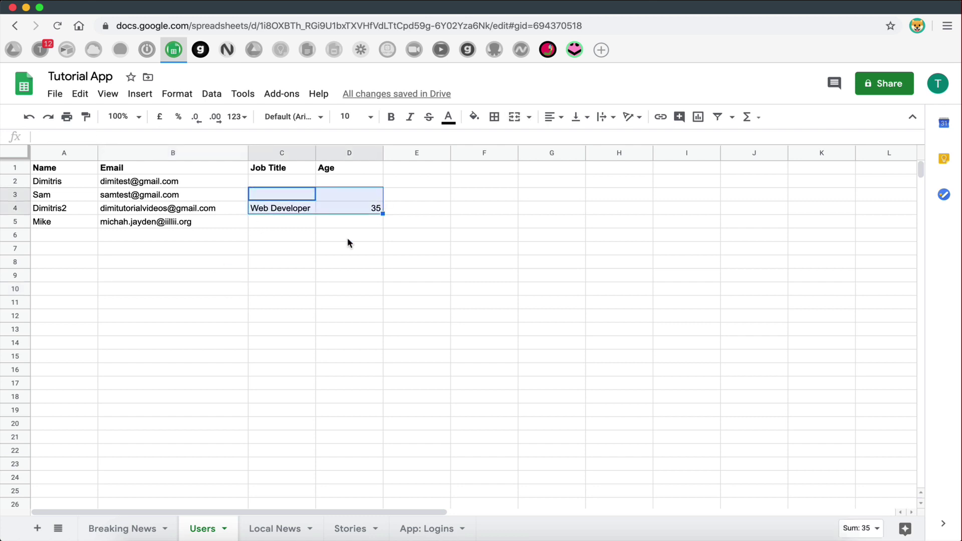
click(314, 276)
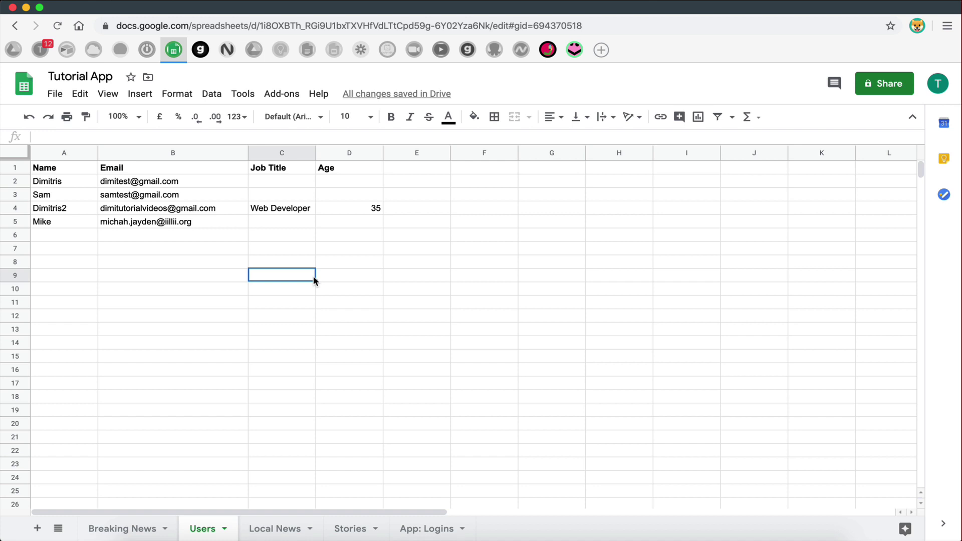
drag(68, 208, 464, 208)
click(464, 207)
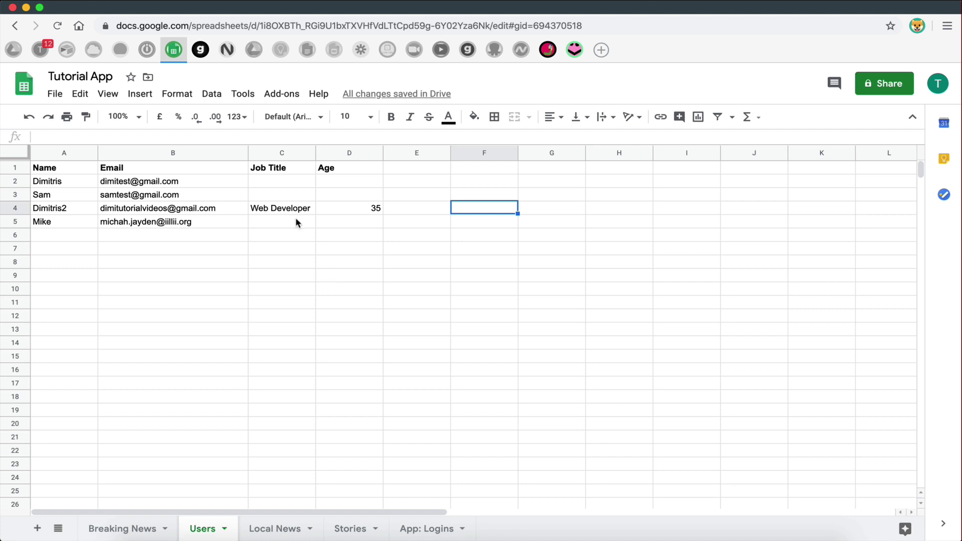
click(201, 49)
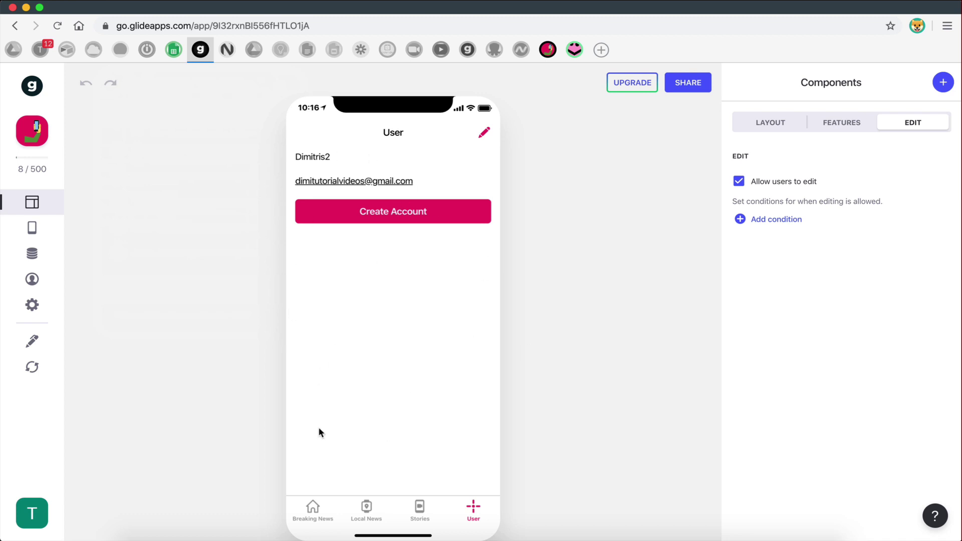
click(32, 305)
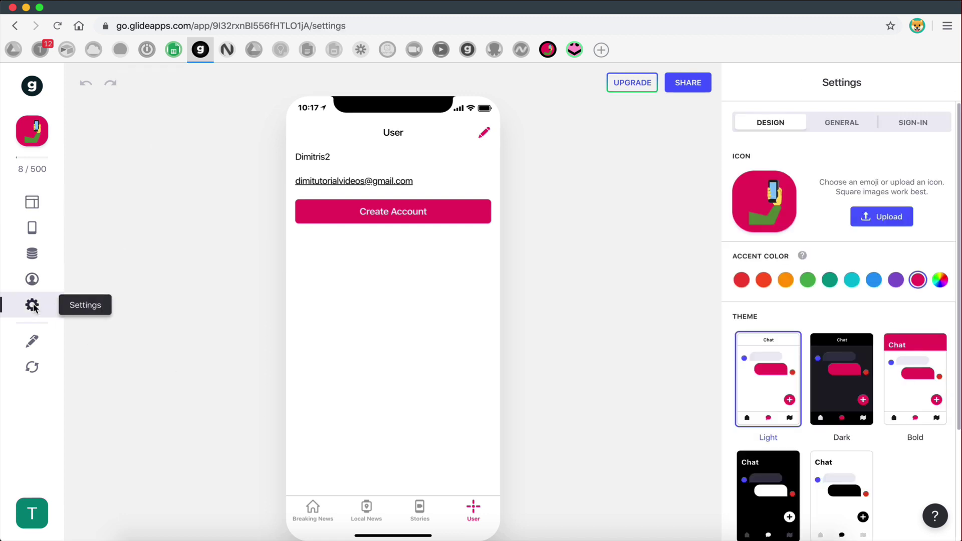
click(913, 125)
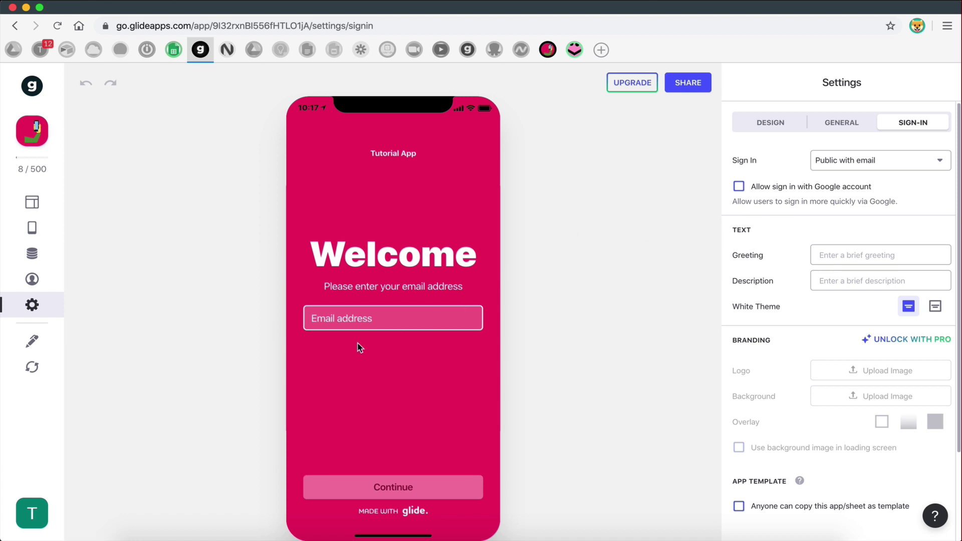
click(32, 202)
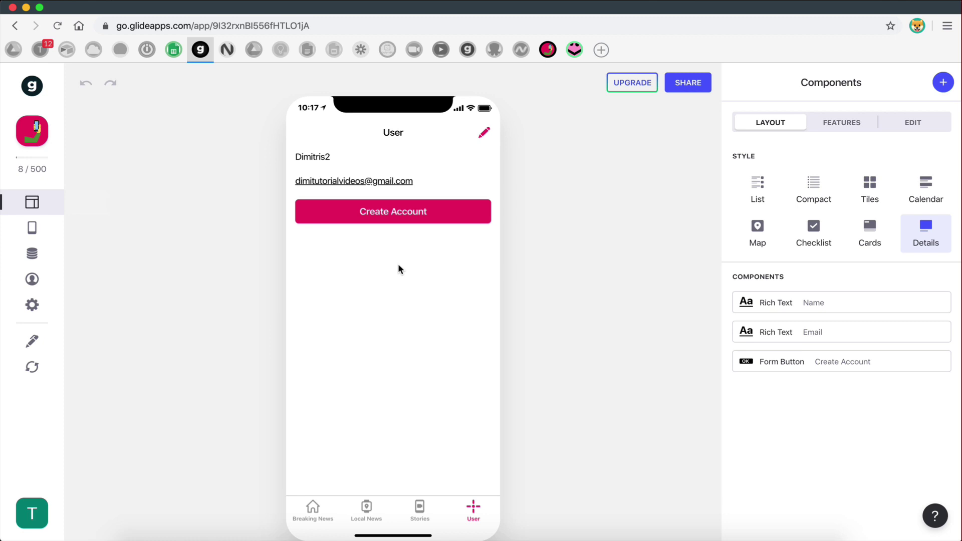
click(391, 217)
click(316, 134)
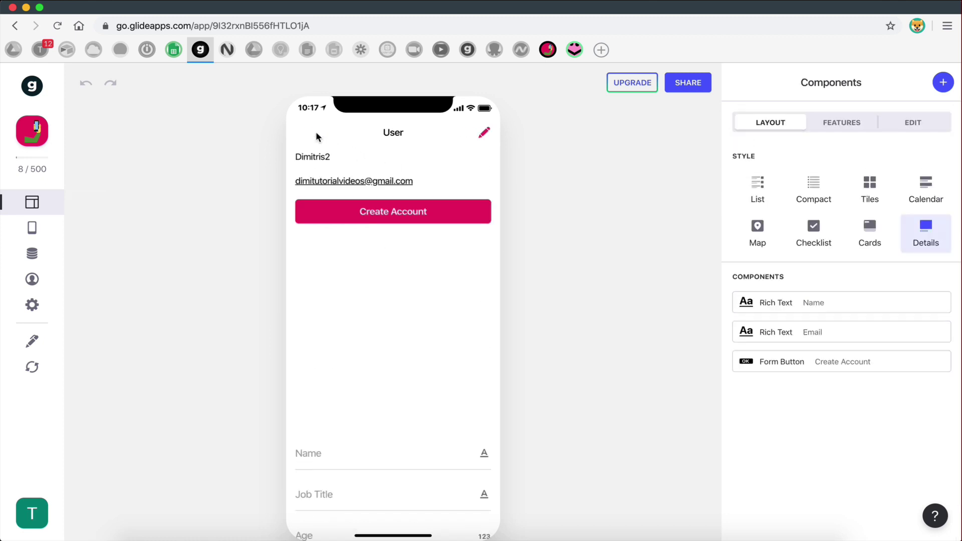
click(173, 50)
click(201, 151)
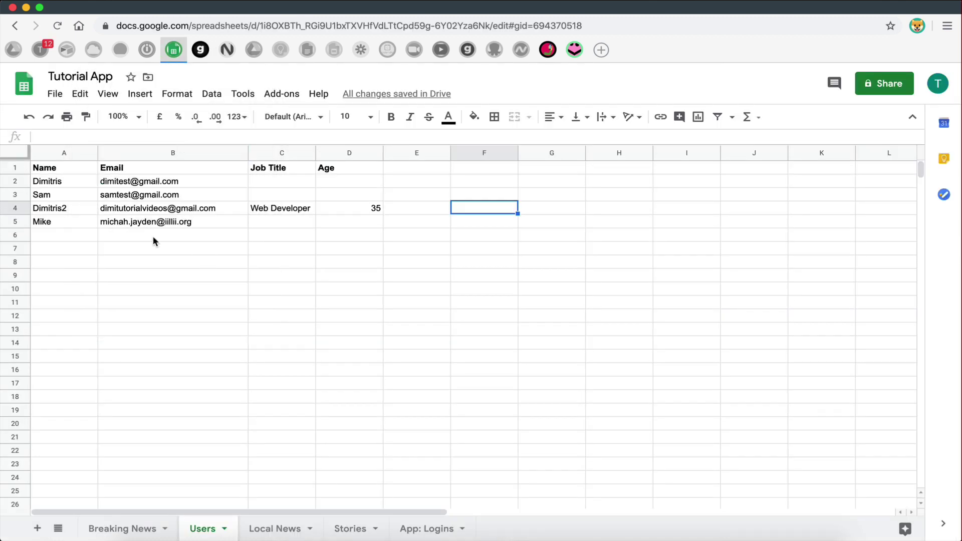
click(219, 54)
click(200, 50)
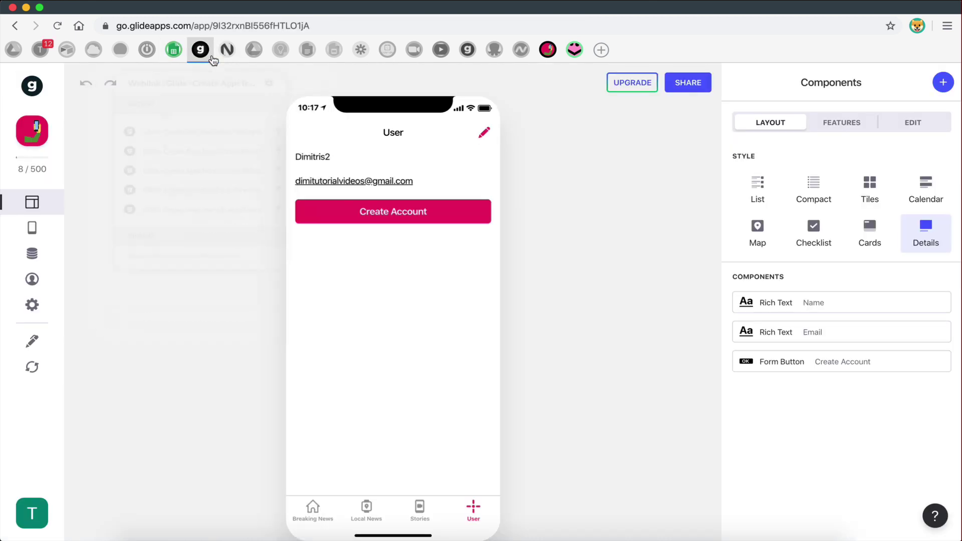